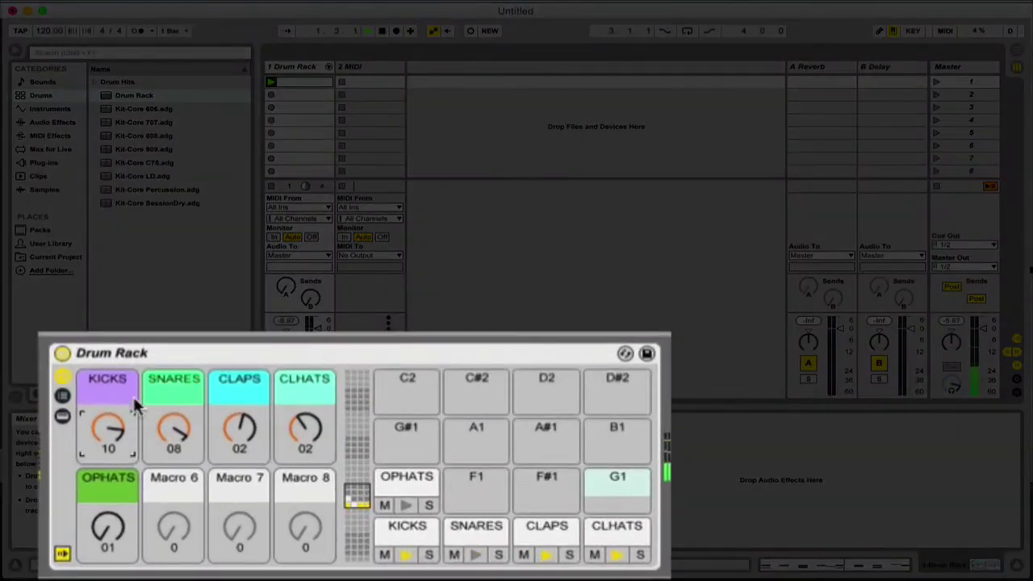
Set the Drum Rack macros to KICKS 04, SNARES 02, CLAPS 01, CLHATS 01 and OPHATS 09.
left_click_drag(112, 426, 108, 434)
left_click_drag(176, 431, 176, 442)
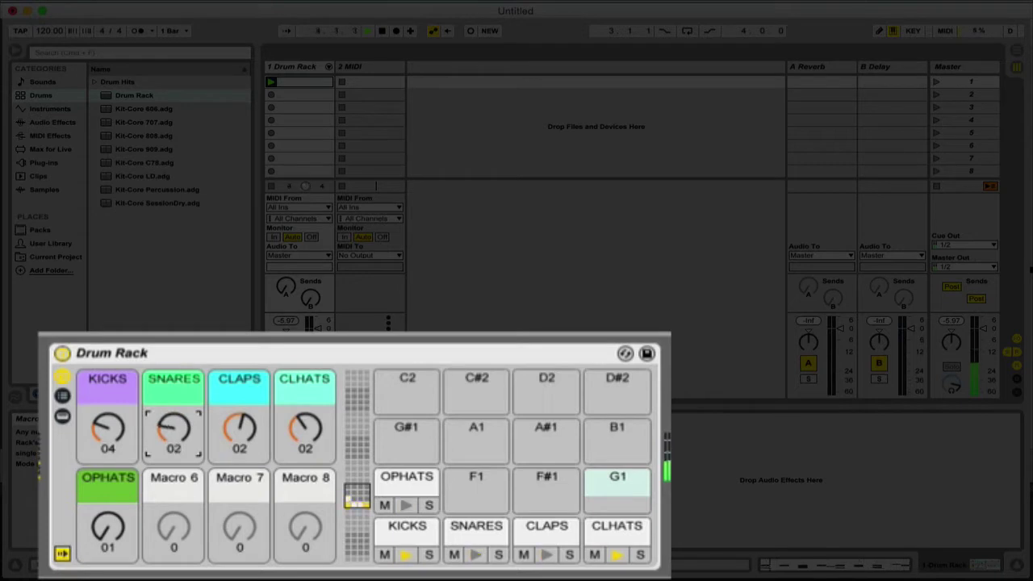
left_click(242, 442)
left_click_drag(243, 442, 242, 444)
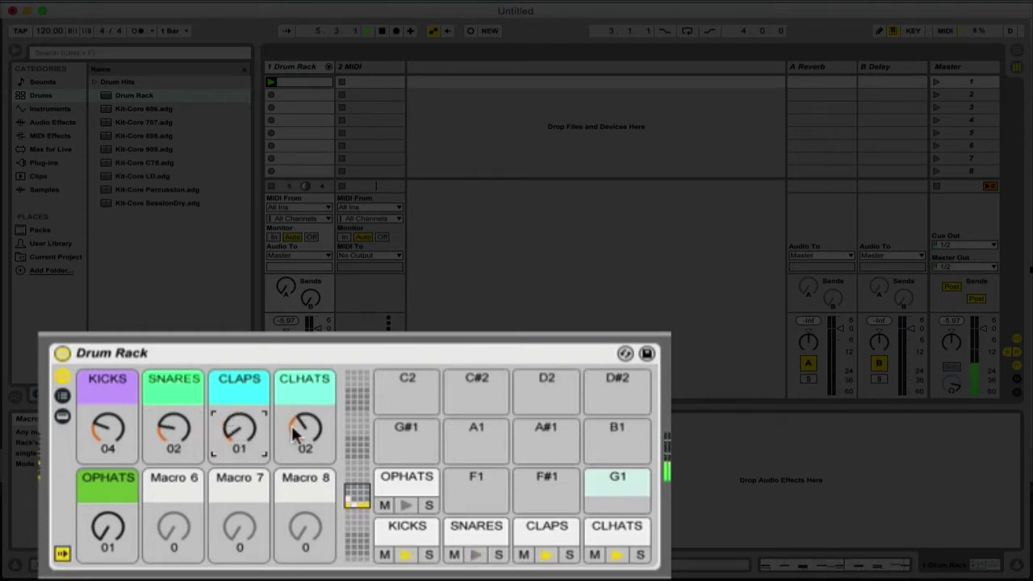
left_click(315, 436)
left_click_drag(315, 436, 315, 441)
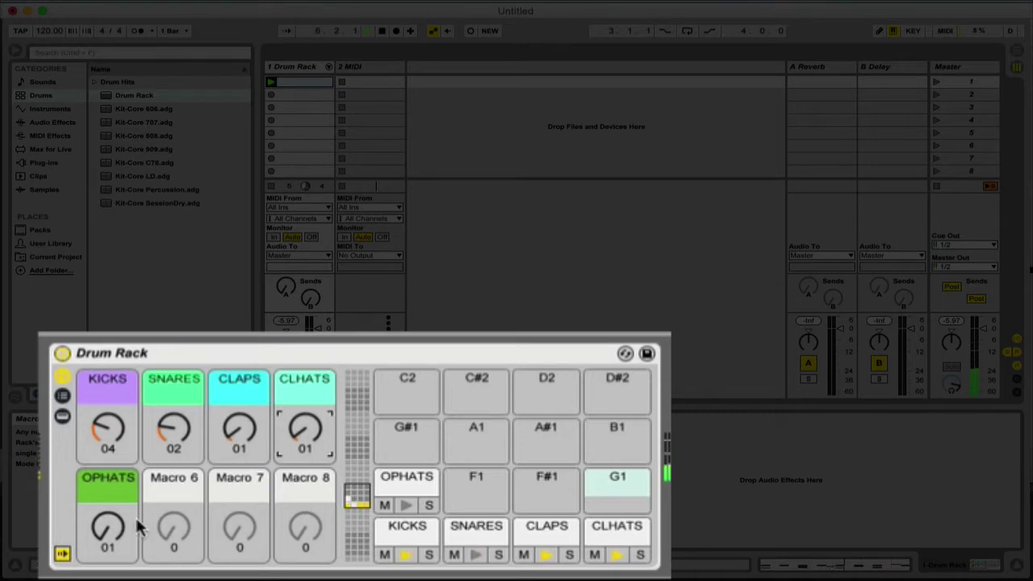
left_click(109, 528)
mouse_move(108, 529)
left_mouse_down()
mouse_move(109, 510)
mouse_move(105, 543)
left_mouse_up()
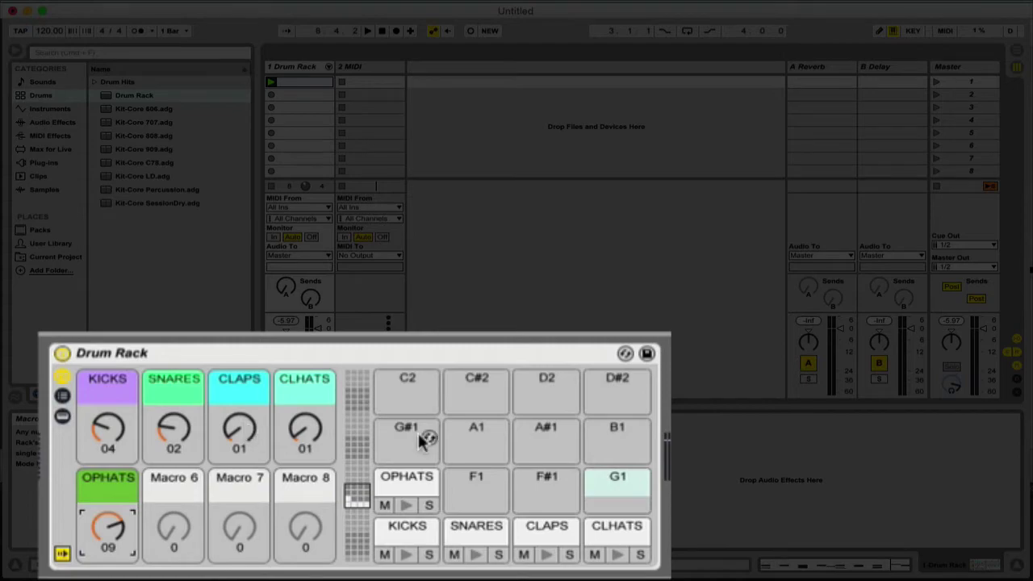
Show the finished Drum Rack's chain list and devices to examine how its drum chains are set up.
left_click(62, 395)
left_click(181, 459)
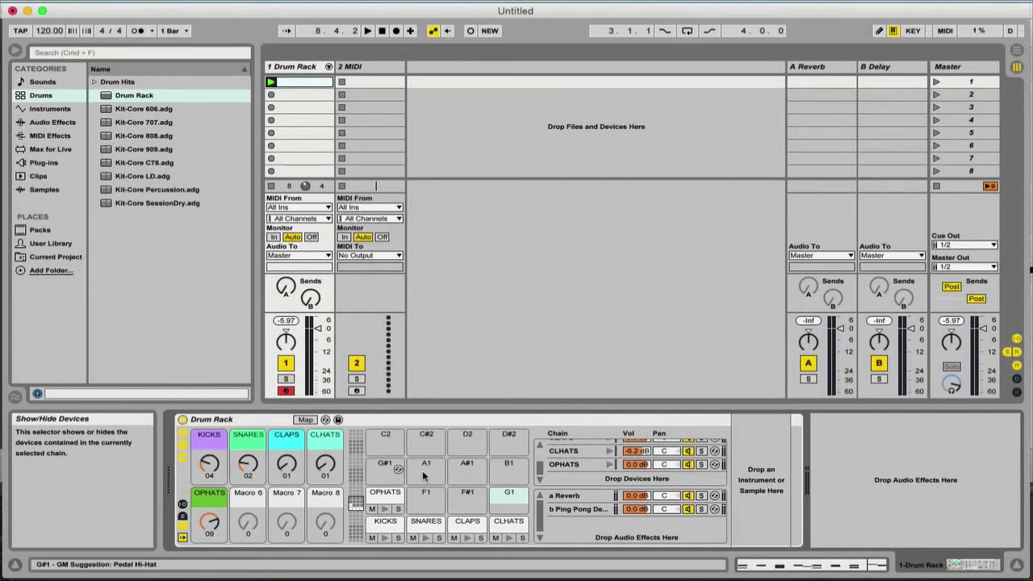
left_click(590, 452)
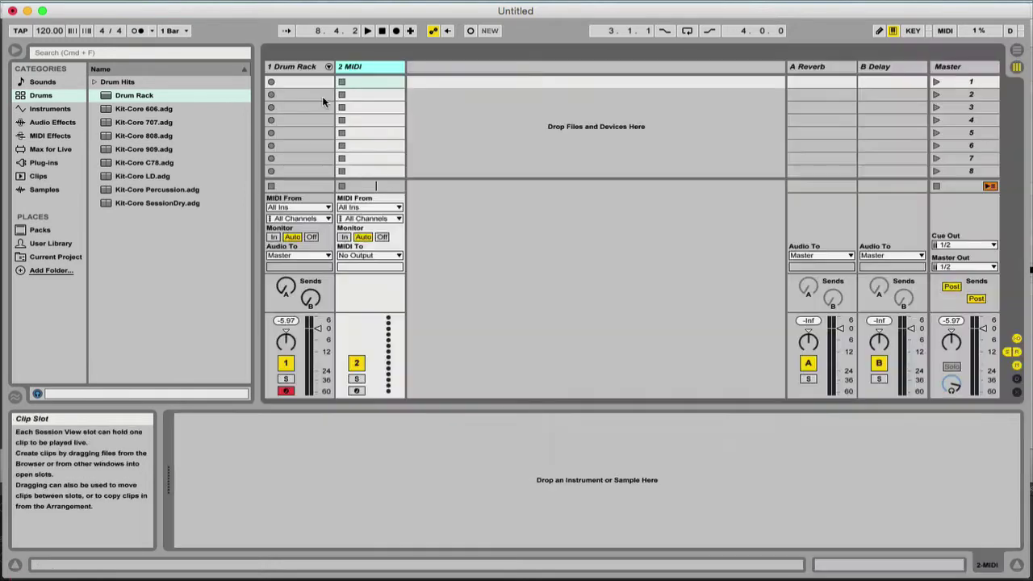
Load an empty Drum Rack onto the second MIDI track and take a brief look at its macro controls.
left_click_drag(136, 96, 341, 454)
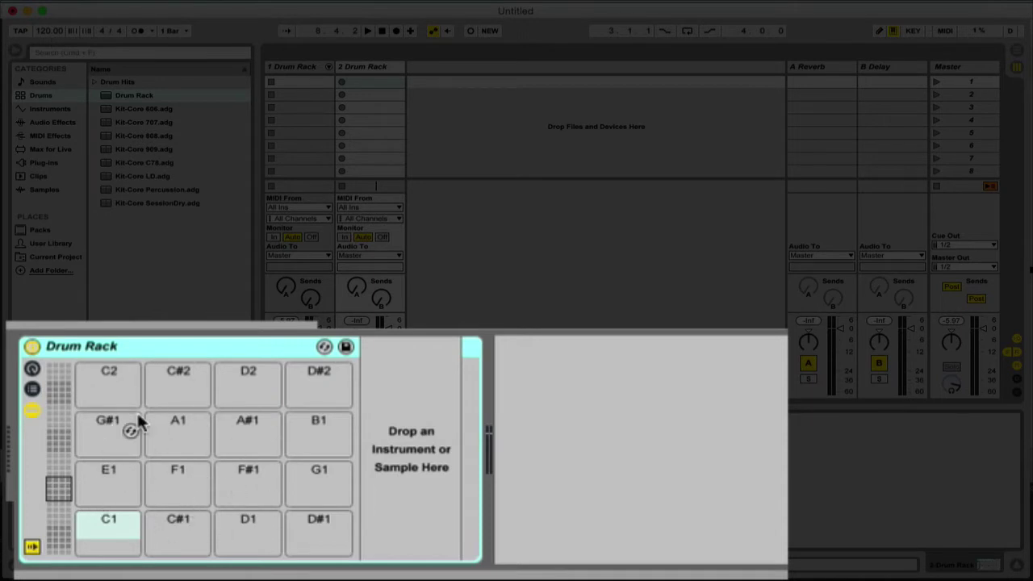
left_click(33, 369)
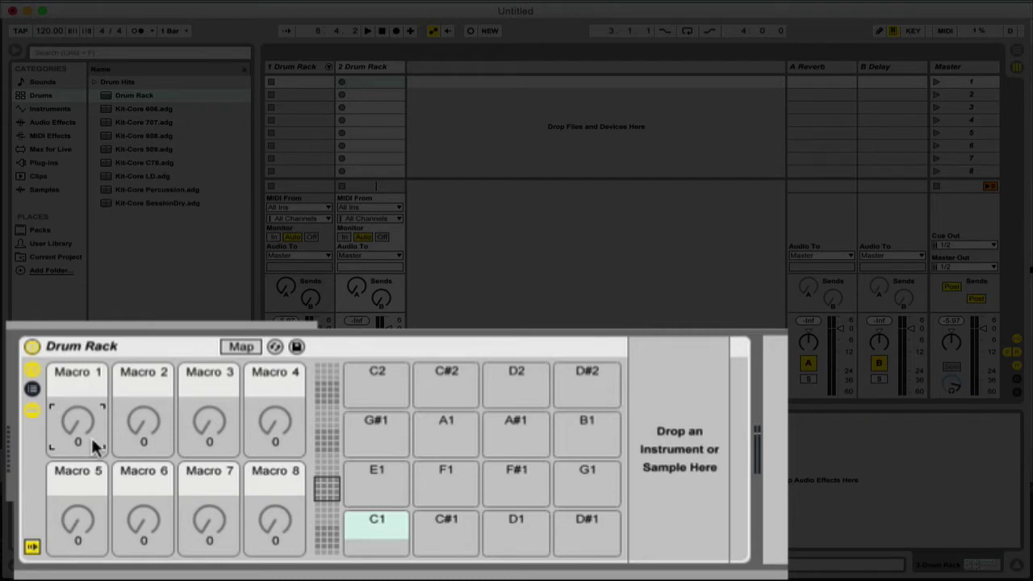
left_click(31, 371)
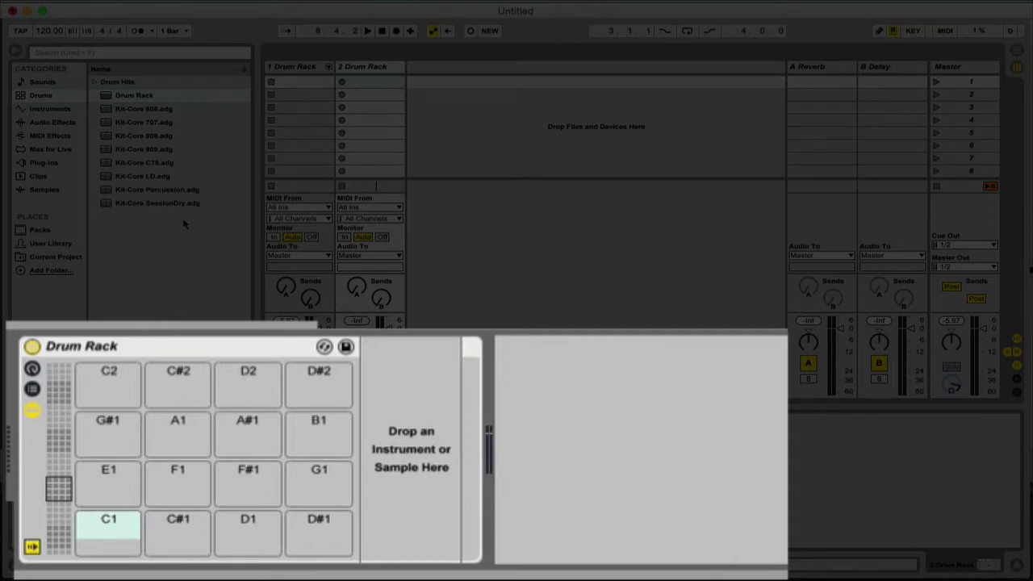
Place an Instrument Rack on the new Drum Rack's C1 pad and load a Sampler inside it.
left_click(51, 110)
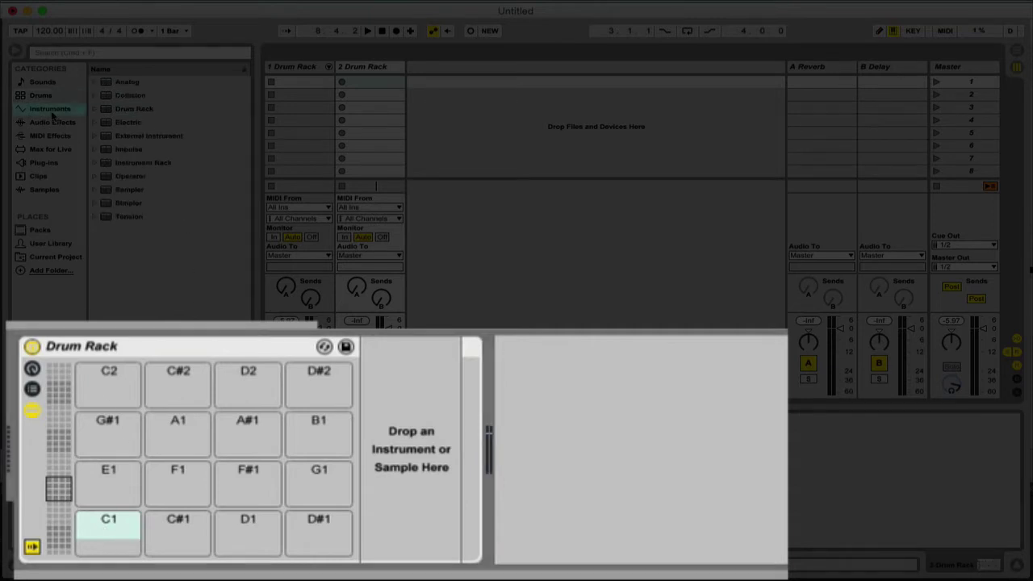
left_click_drag(134, 164, 109, 522)
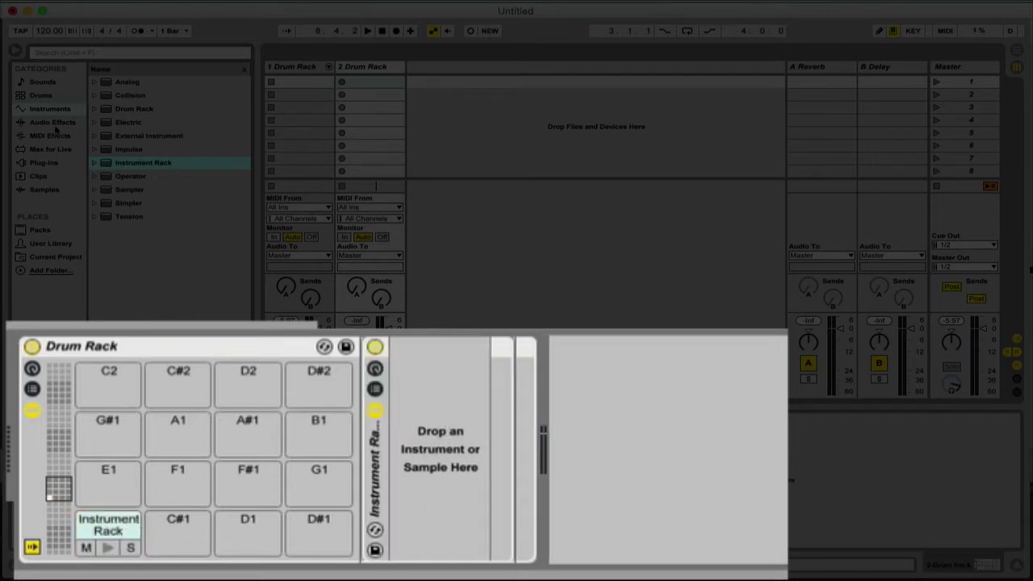
left_click(127, 190)
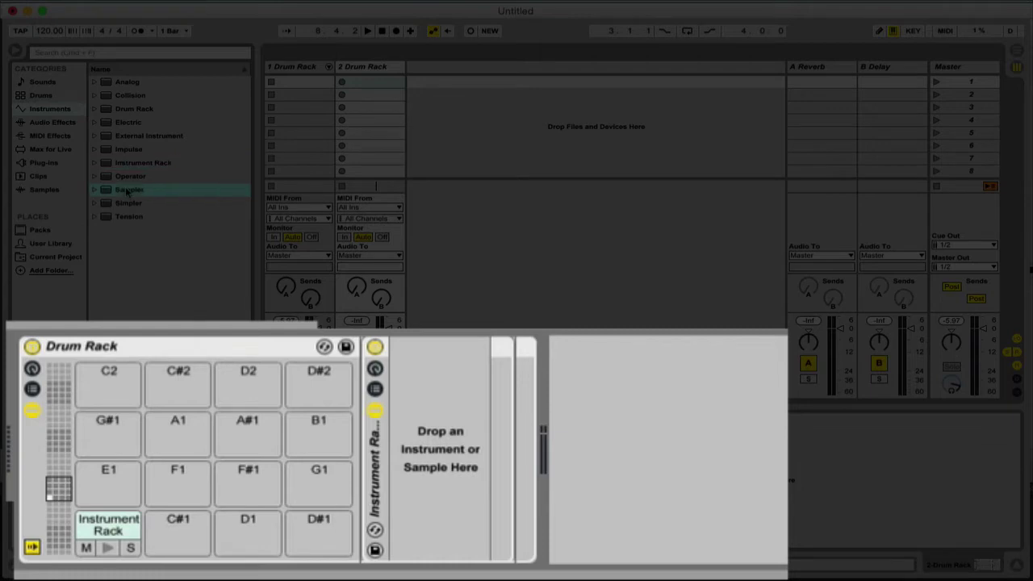
left_click_drag(195, 194, 444, 440)
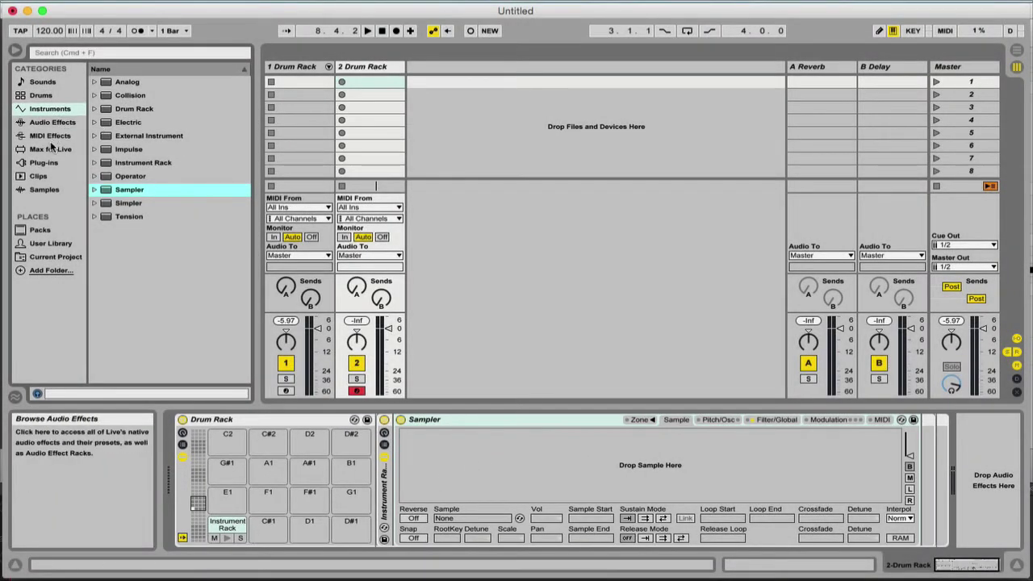
Search the sample library for KICK and preview E-Kick 2.aif.
left_click(46, 191)
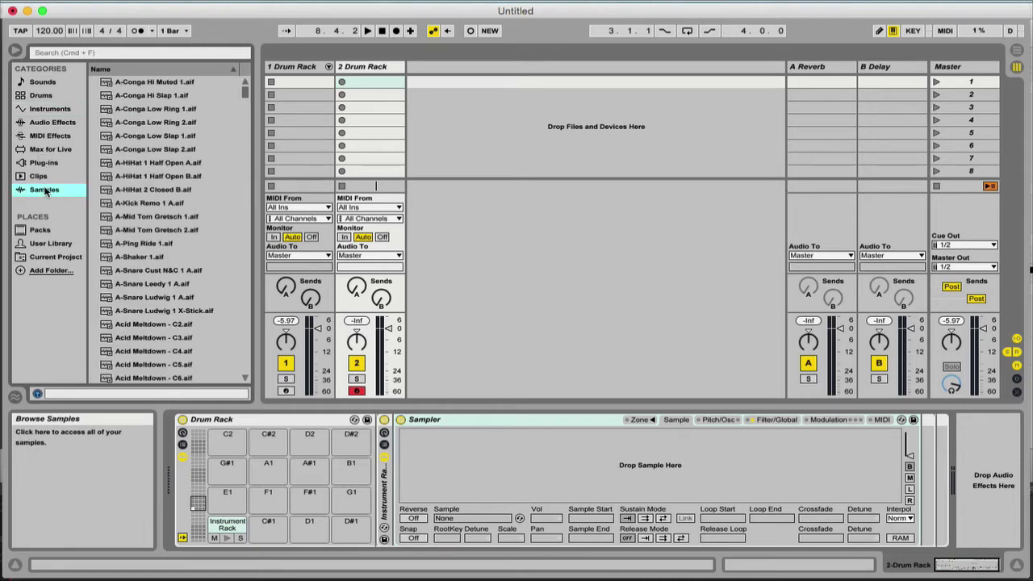
left_click(90, 54)
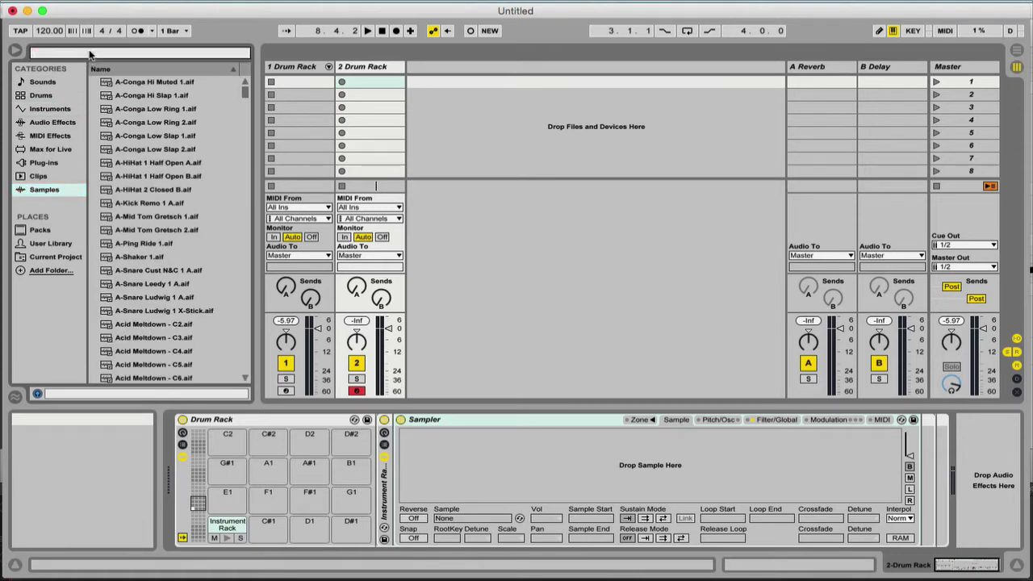
type("KICK")
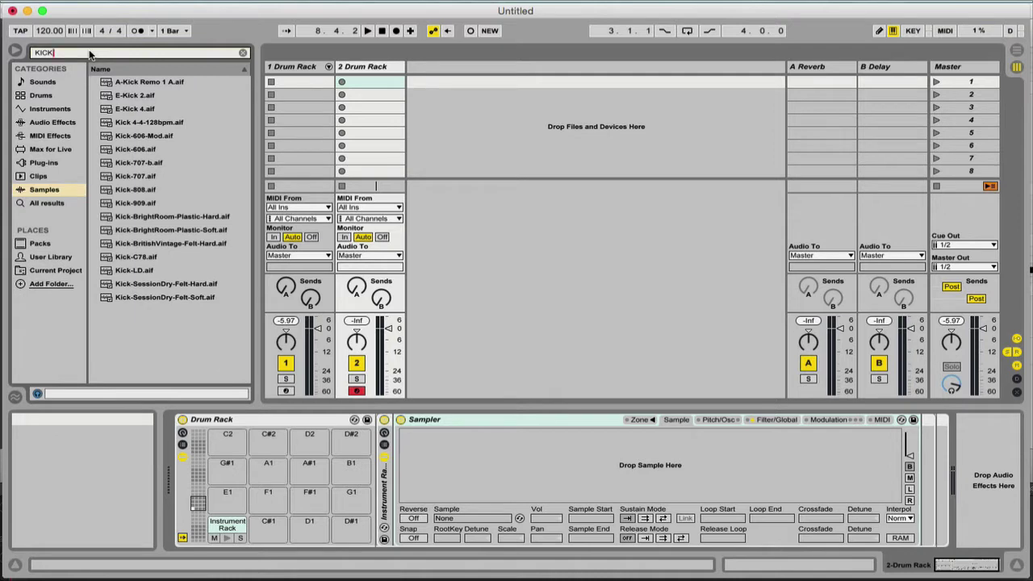
left_click(175, 96)
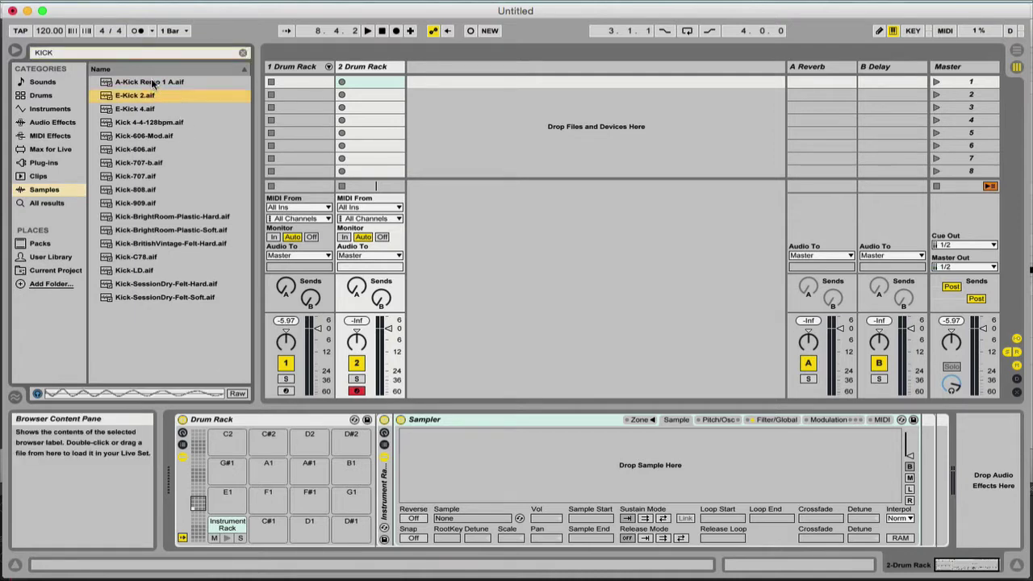
Load the samples from A-Kick Remo 1 A through Kick-808 into the Sampler, leaving out Kick 4-4-128bpm.
left_click(151, 83)
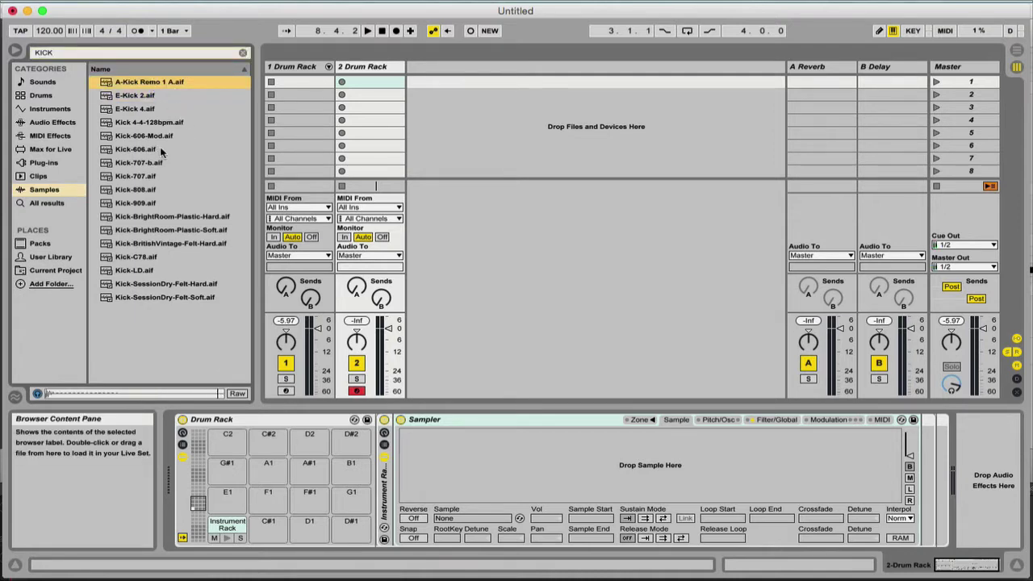
left_click(159, 190, "shift")
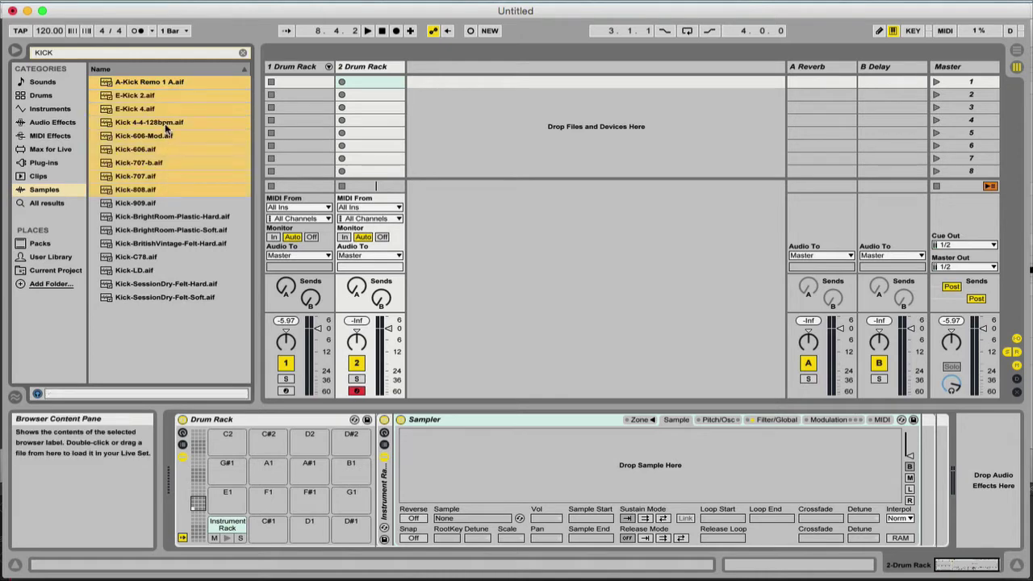
left_click(163, 118, "super")
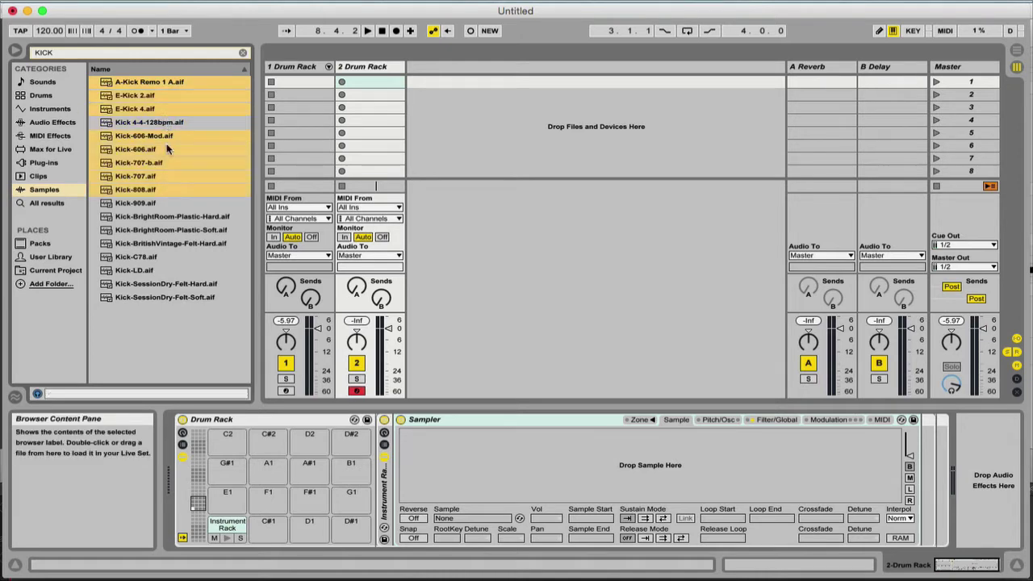
left_click_drag(142, 151, 539, 472)
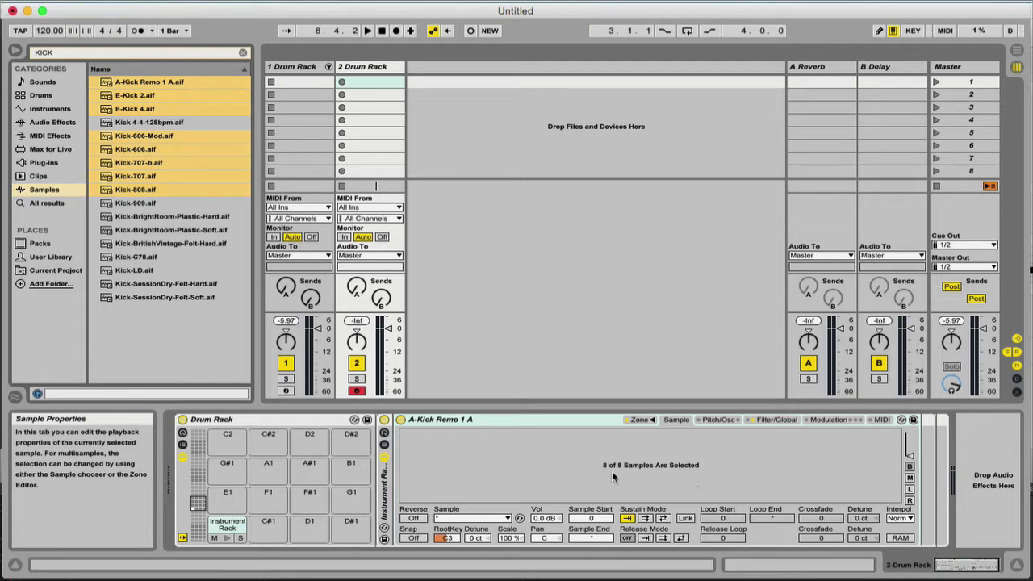
Open the Sampler's zone editor in sample select view and select all the kick layers.
left_click(641, 421)
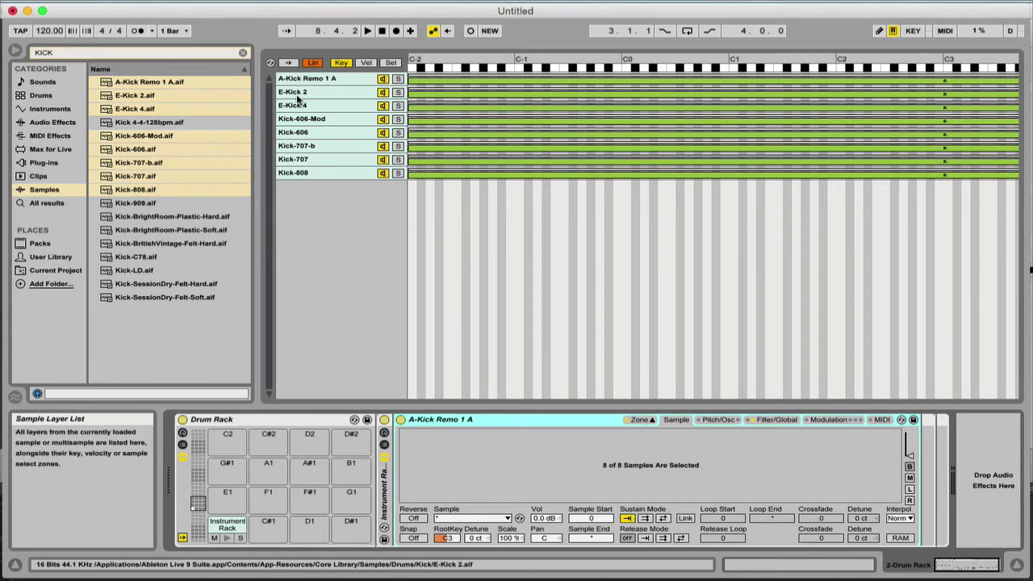
left_click(391, 63)
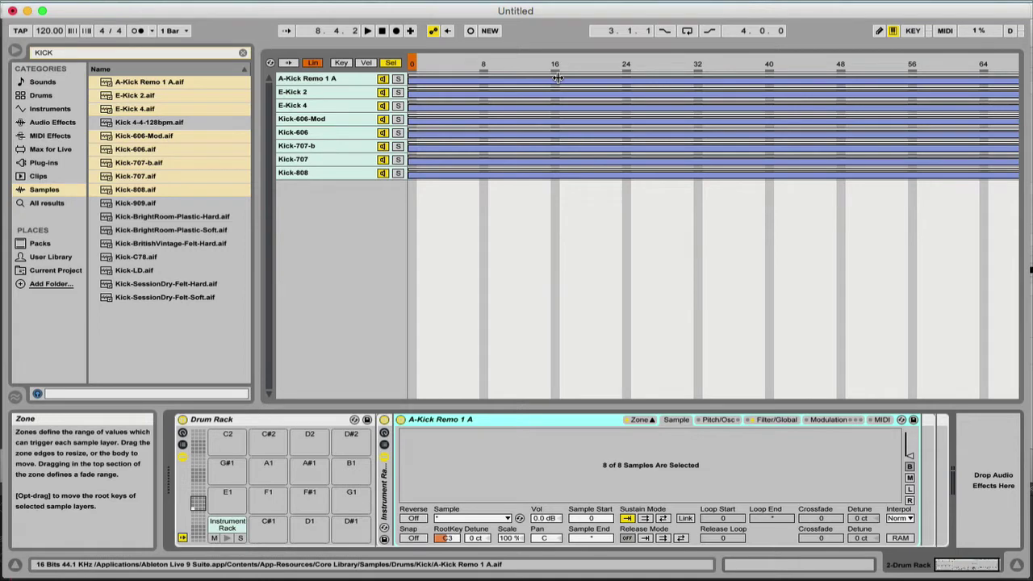
left_click(227, 539)
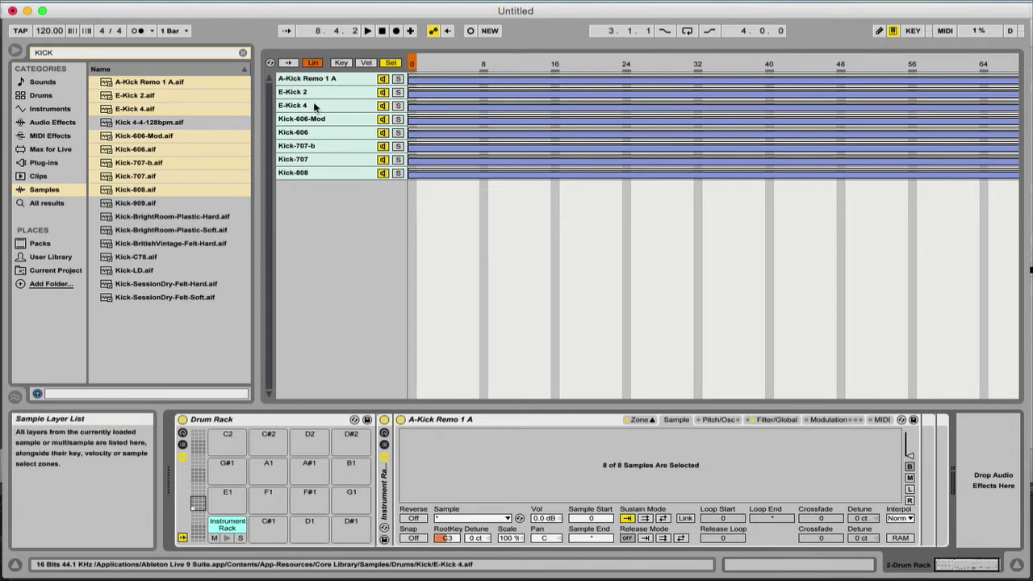
left_click(331, 119)
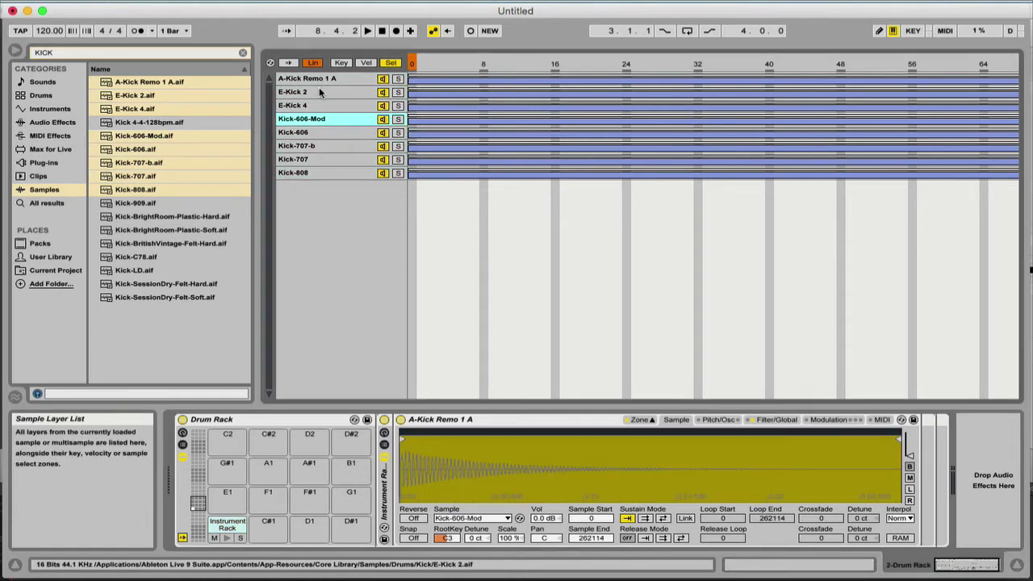
key("super+a")
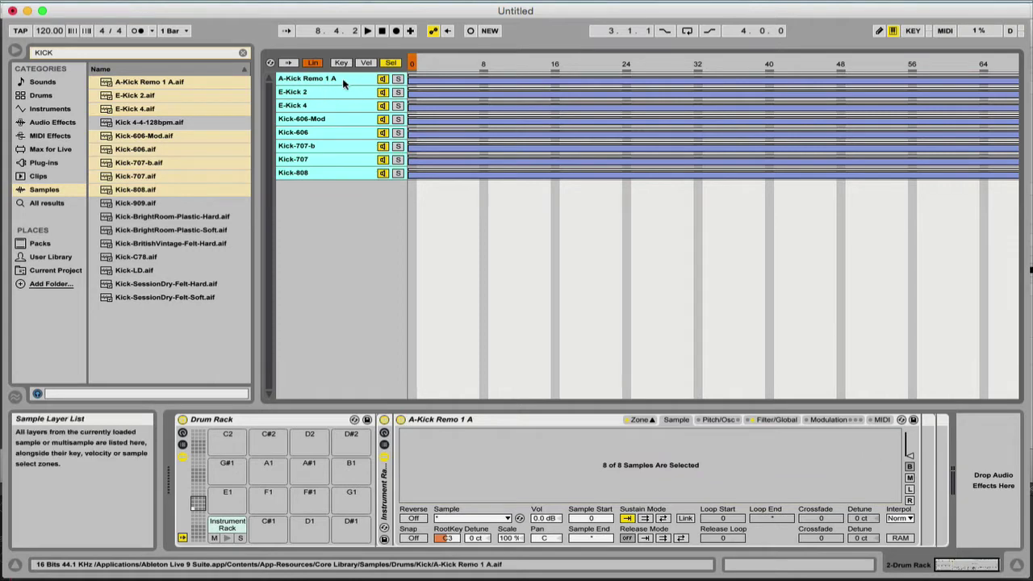
Limit the sample select zones of all kick layers to 1 through 8 and distribute their ranges equally.
left_click_drag(411, 78, 418, 90)
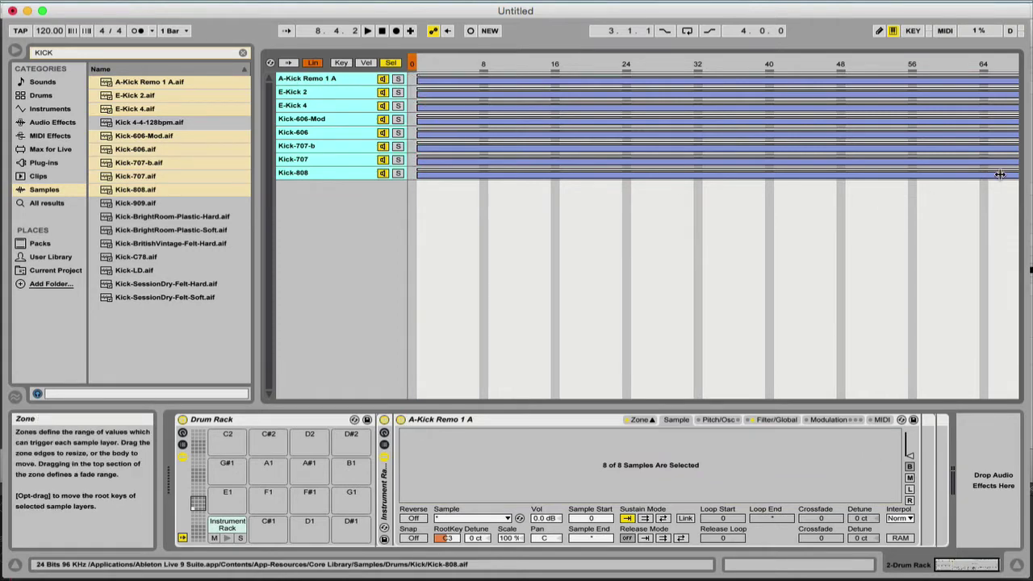
left_click_drag(1014, 175, 484, 191)
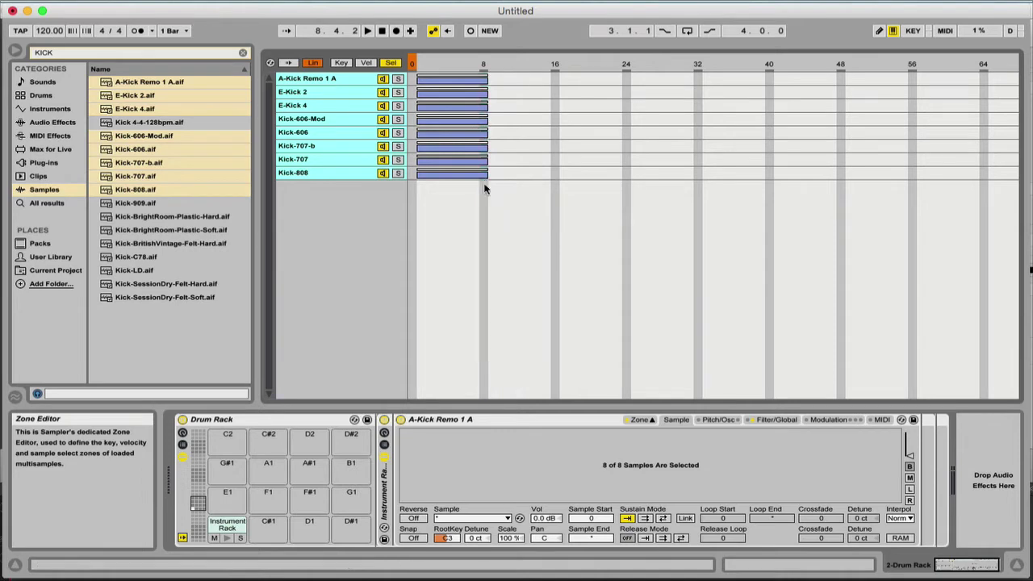
right_click(440, 79)
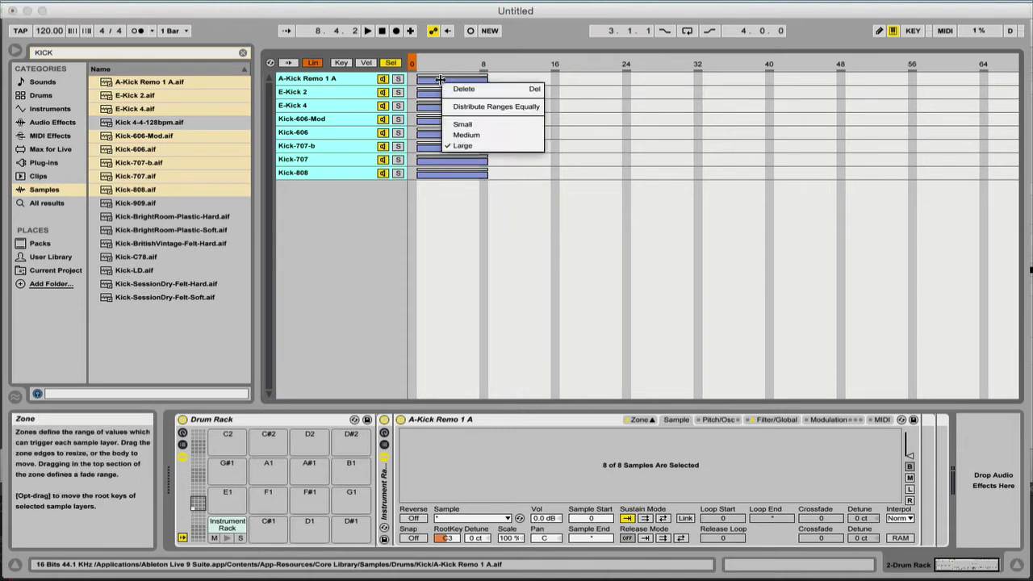
left_click(481, 107)
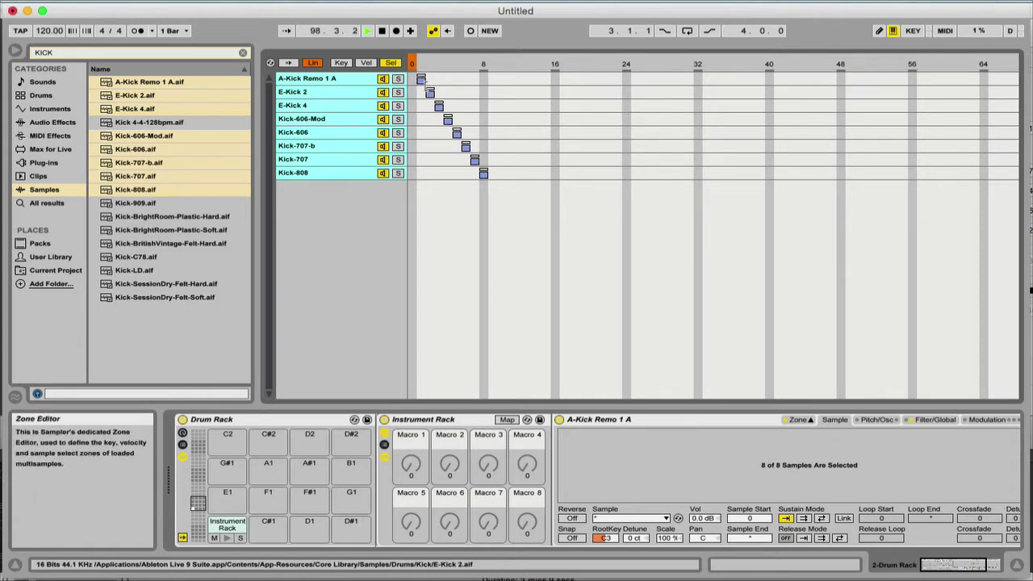
Undo the equal distribution and both changes to the zones' start and end limits.
key("super+z")
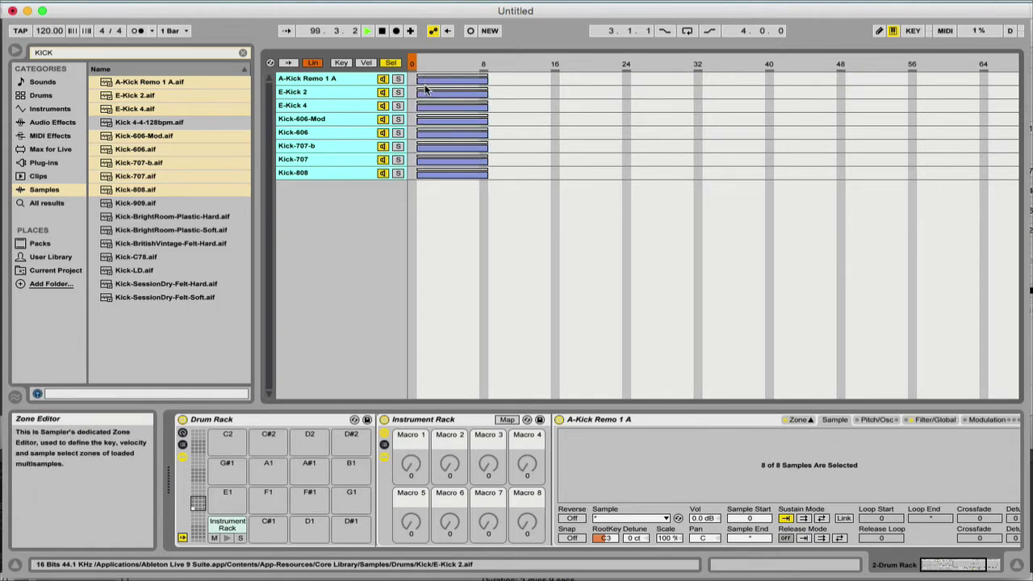
key("super+z")
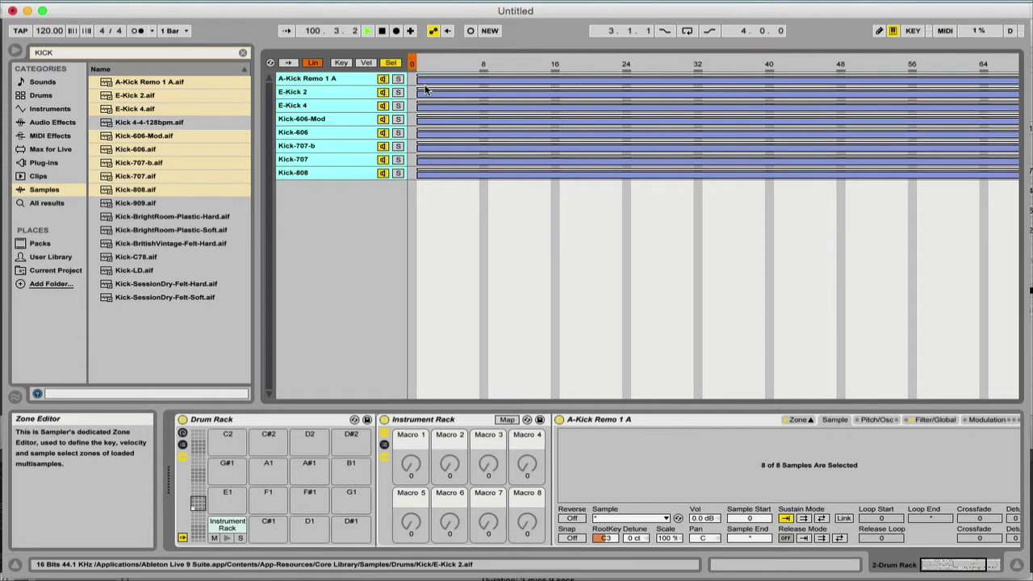
key("super+z")
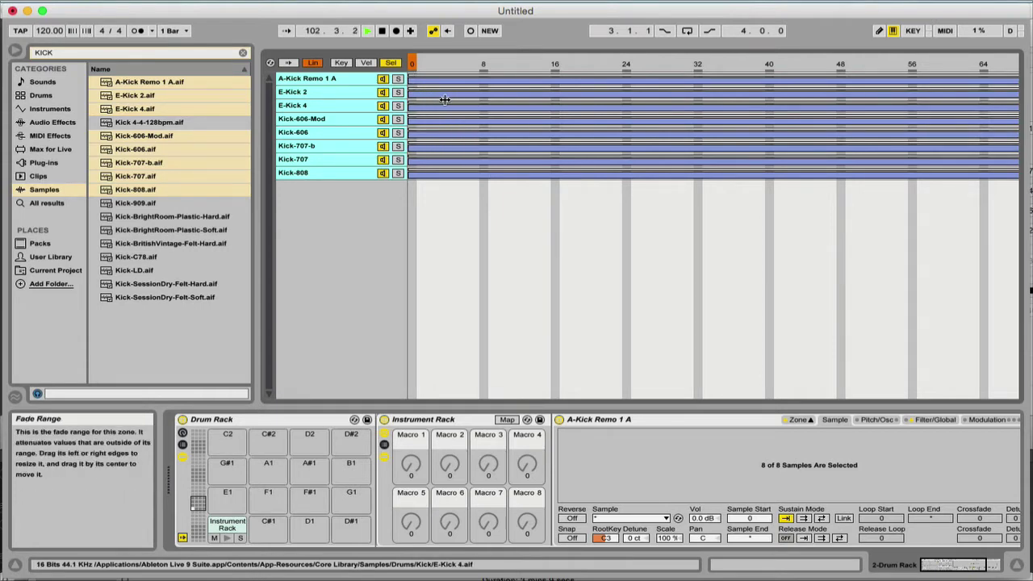
Distribute the kick layers' full-length sample select zones equally across the whole selector range.
right_click(446, 100)
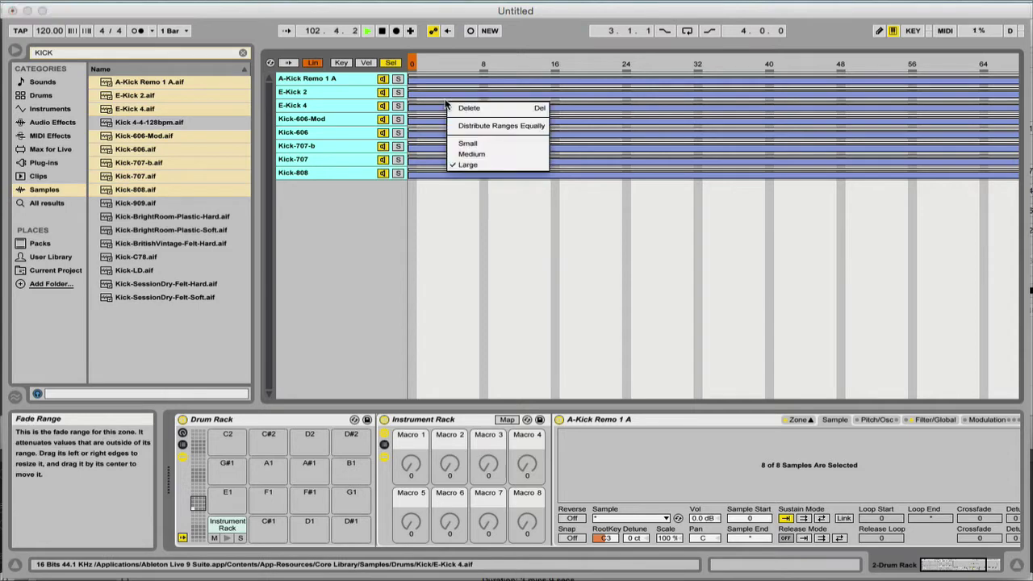
left_click(476, 129)
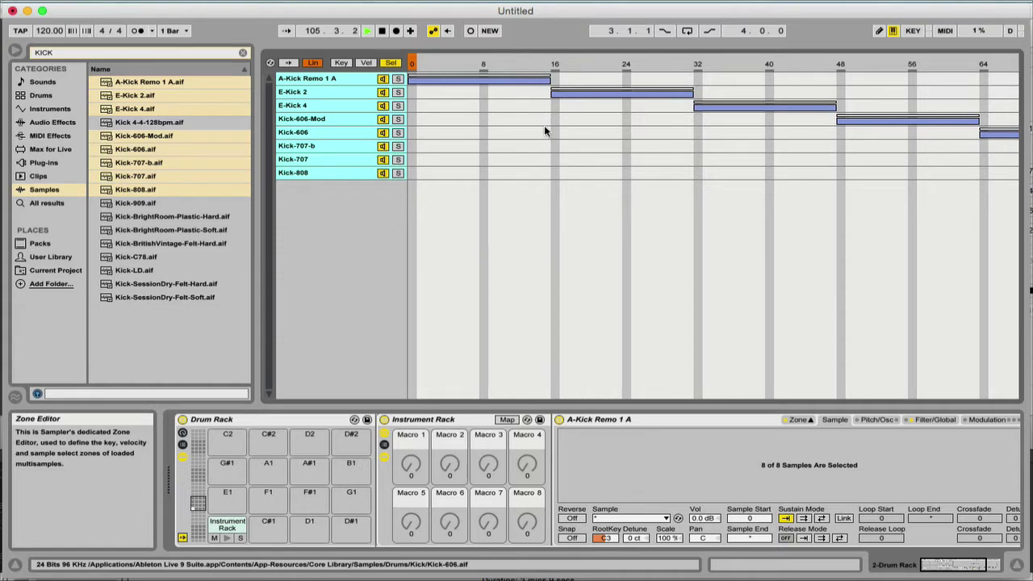
Check the distributed zones while turning Macro 1 up and down, and undo the macro changes and the equal distribution.
scroll(544, 131, "right", 10)
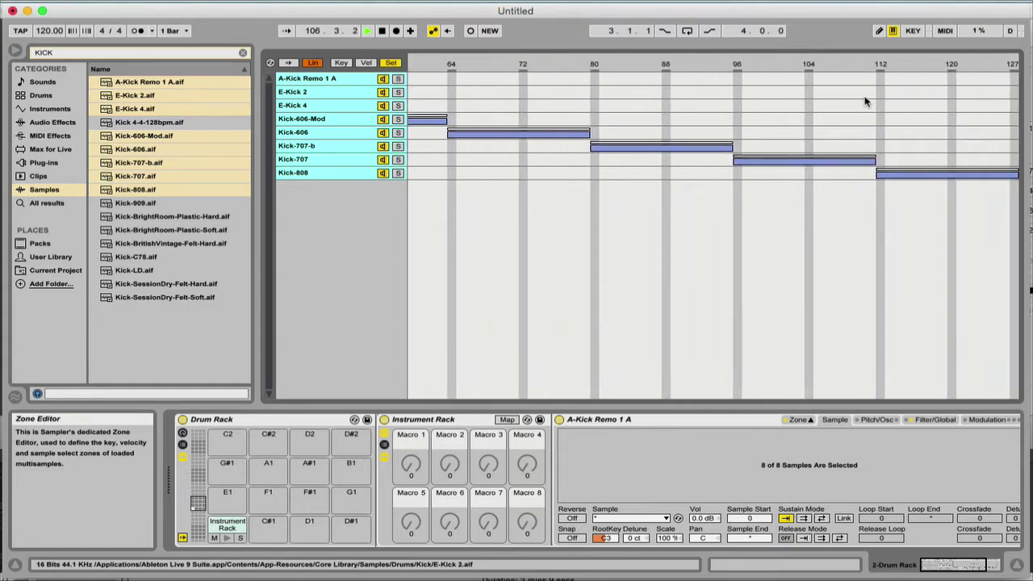
scroll(865, 101, "left", 10)
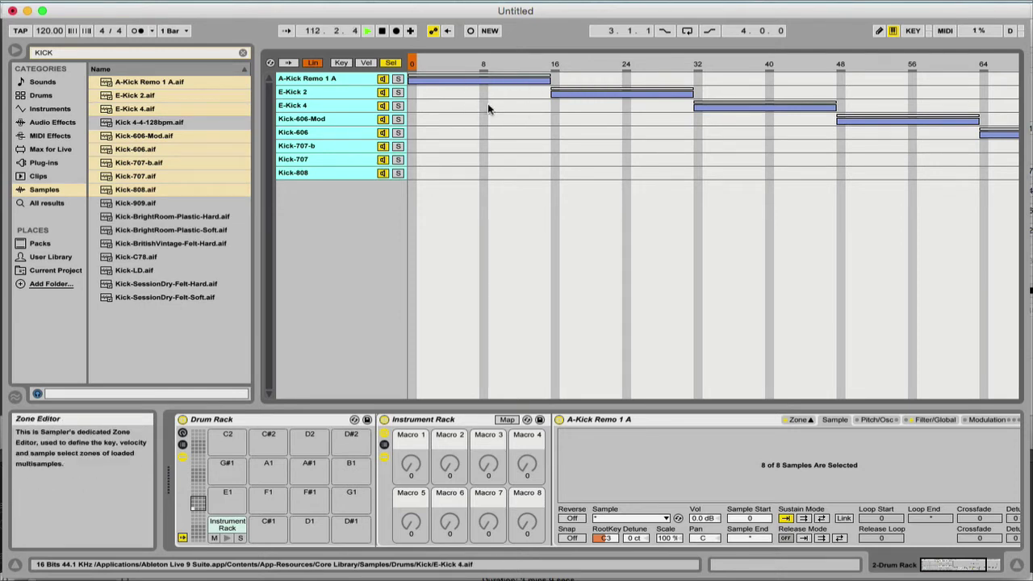
left_click(411, 464)
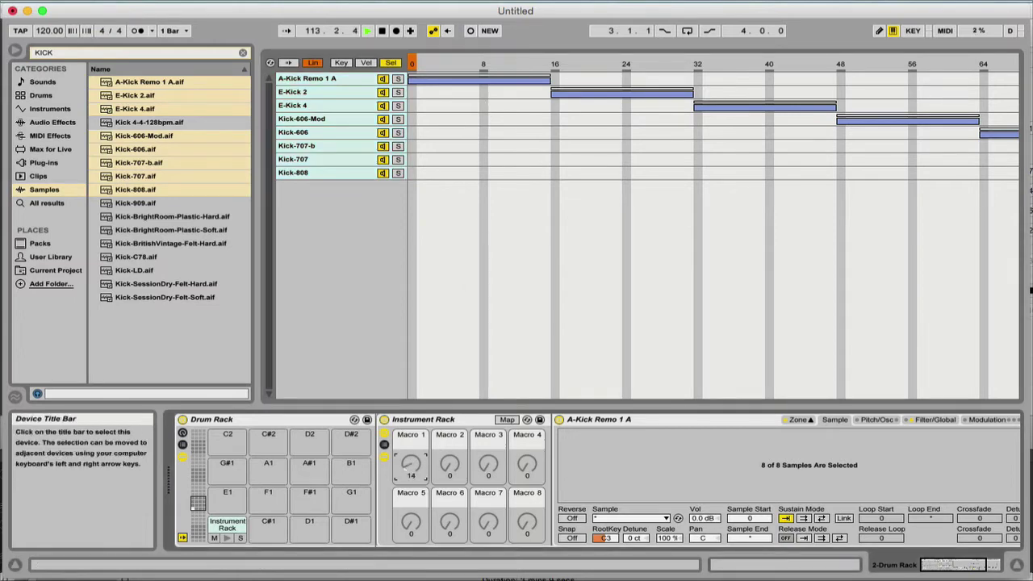
left_click_drag(411, 464, 411, 483)
left_click_drag(411, 431, 411, 488)
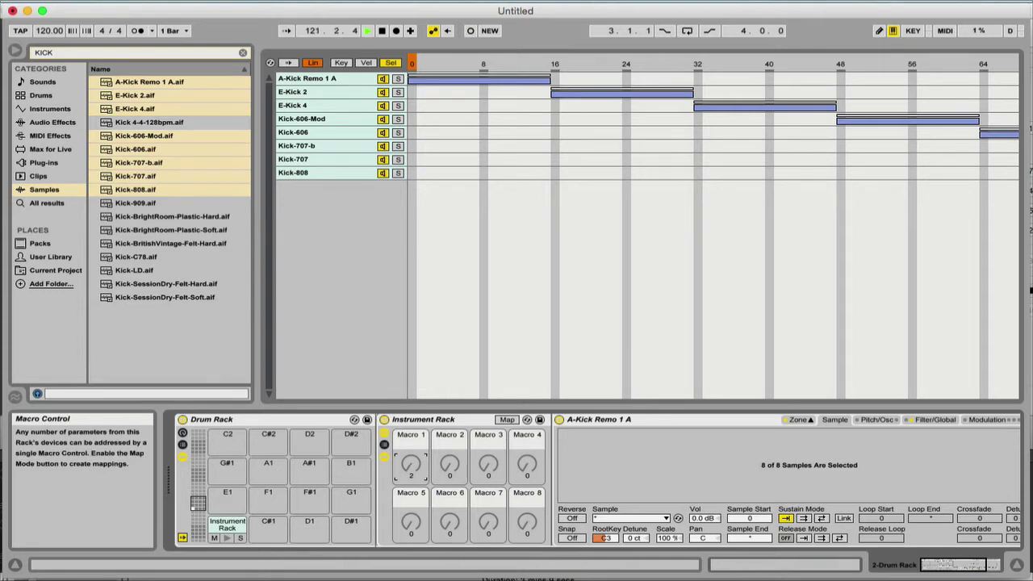
mouse_move(411, 464)
left_mouse_down()
mouse_move(411, 398)
mouse_move(410, 452)
left_mouse_up()
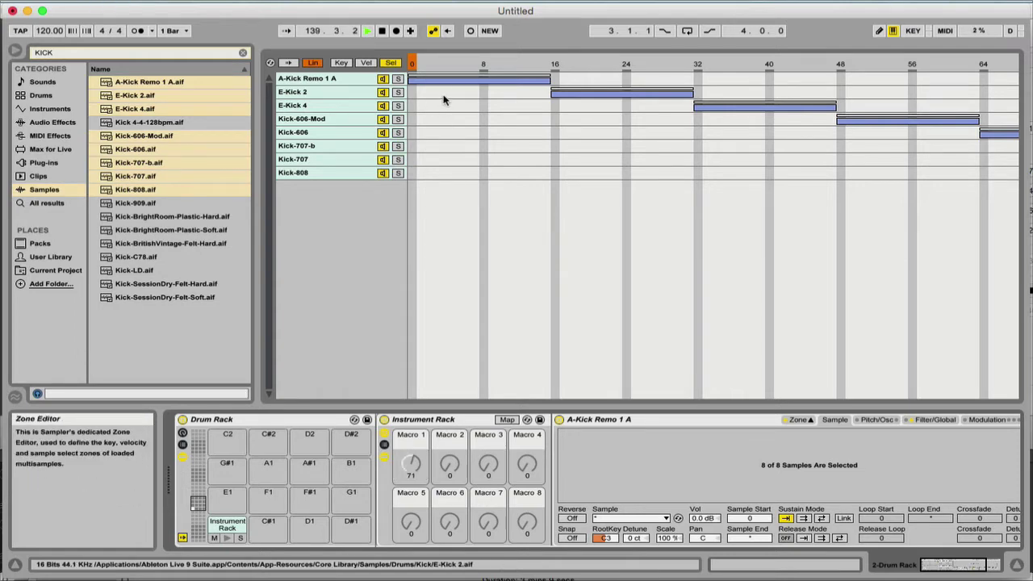
key("super+z")
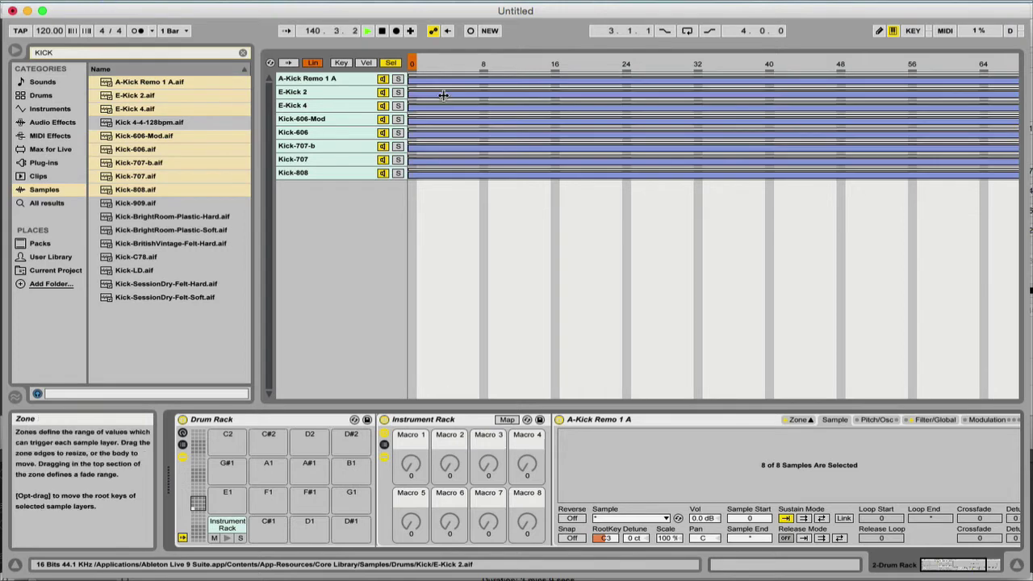
Limit the sample select zones of all kick layers to 1 through 8 and distribute the ranges equally among them.
left_click(411, 81)
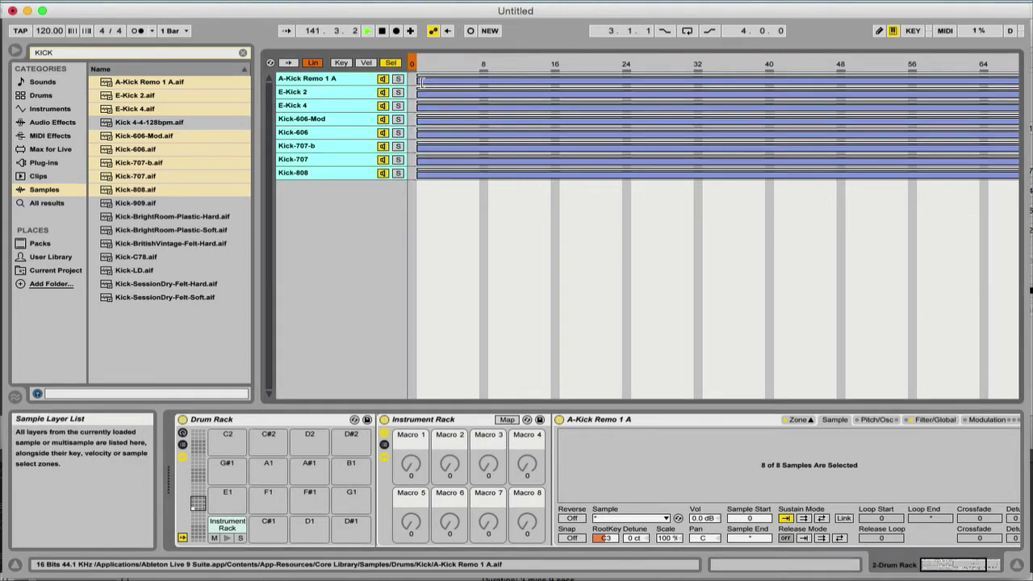
left_click_drag(1015, 178, 487, 192)
right_click(447, 127)
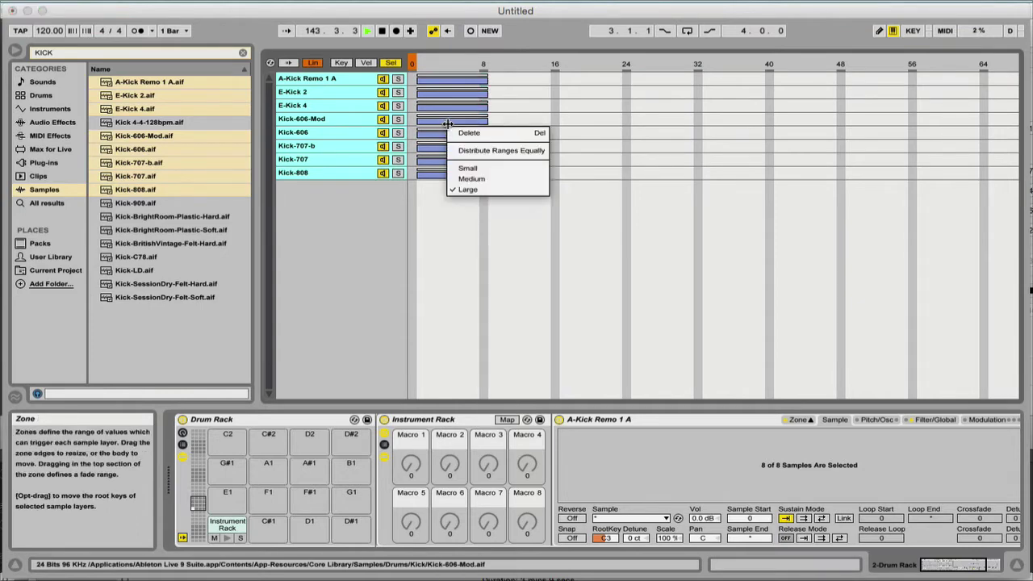
left_click(483, 151)
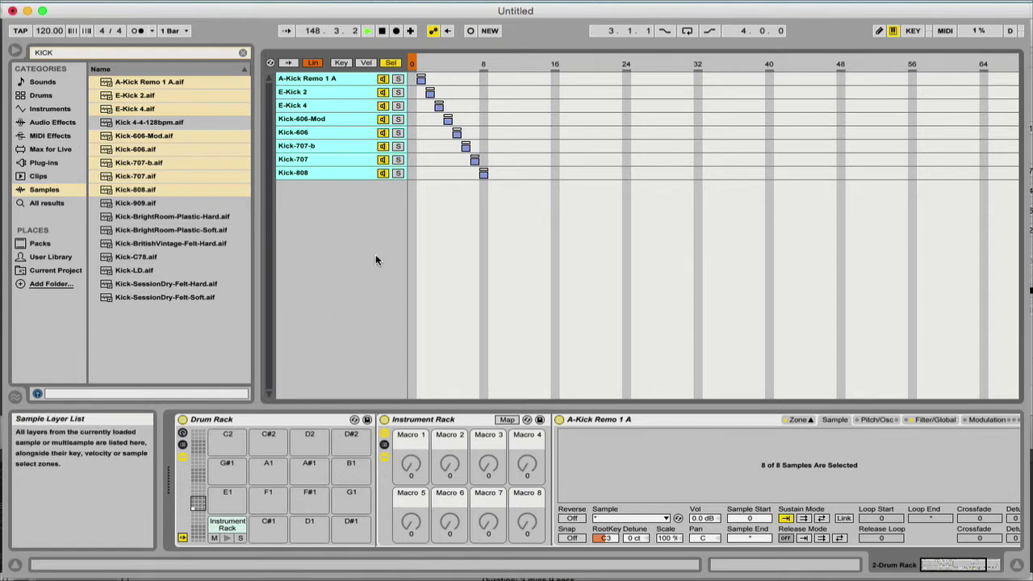
Examine how the KICKS macro behaves in the first Drum Rack track, and return to the second Drum Rack track.
key("Tab")
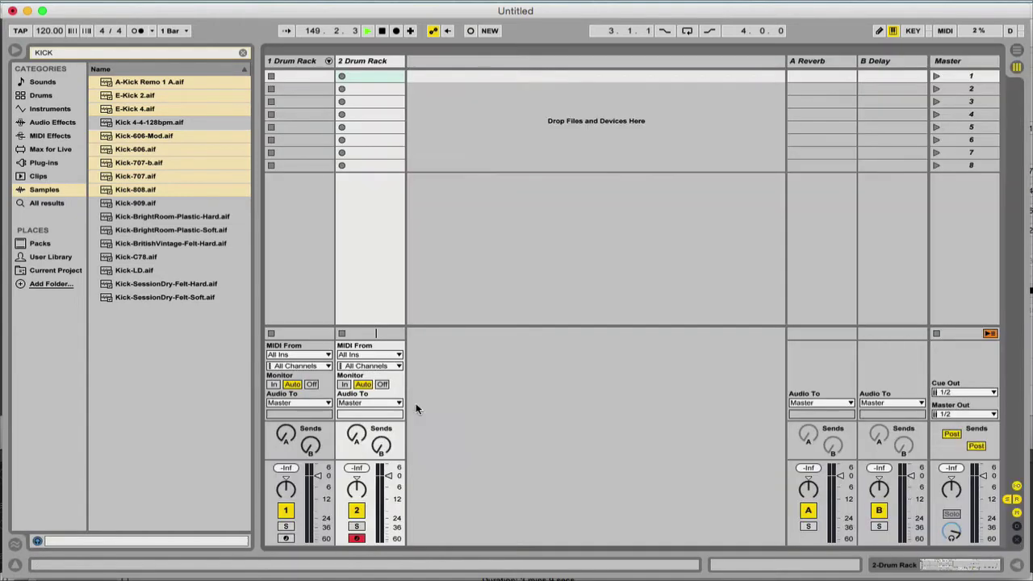
left_click(296, 62)
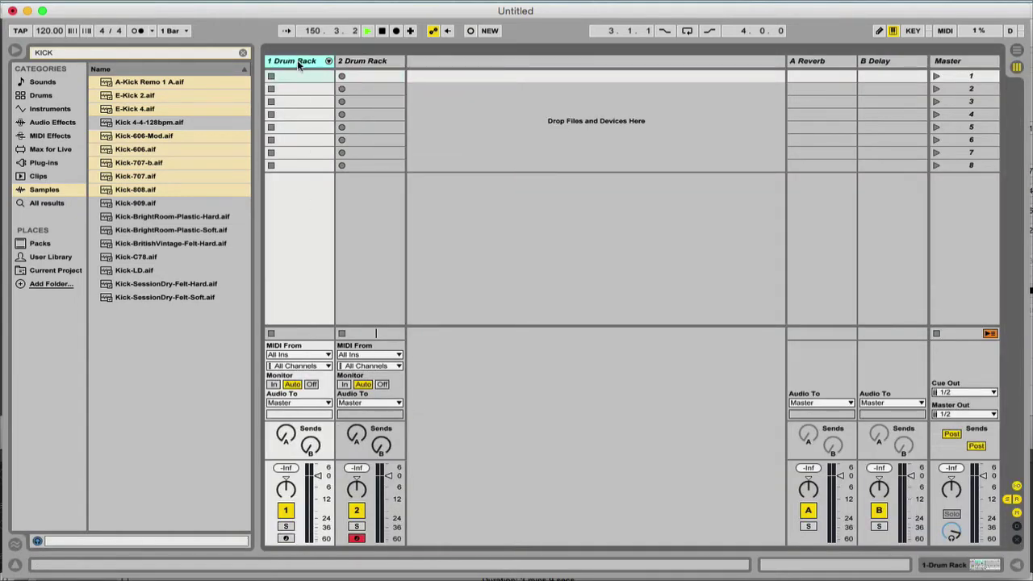
double_click(298, 64)
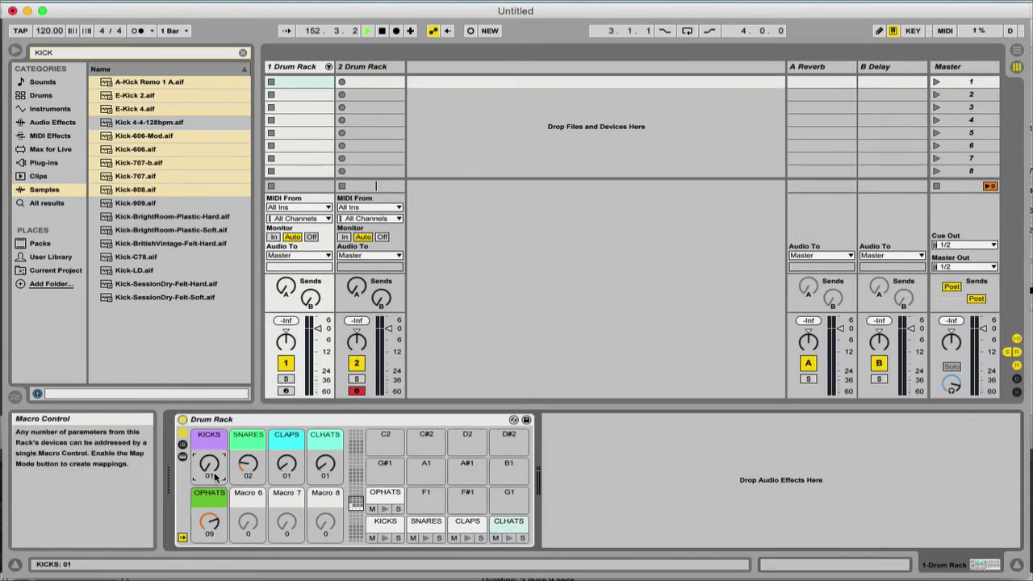
mouse_move(209, 466)
left_mouse_down()
mouse_move(209, 452)
mouse_move(212, 482)
left_mouse_up()
left_click_drag(208, 460, 209, 465)
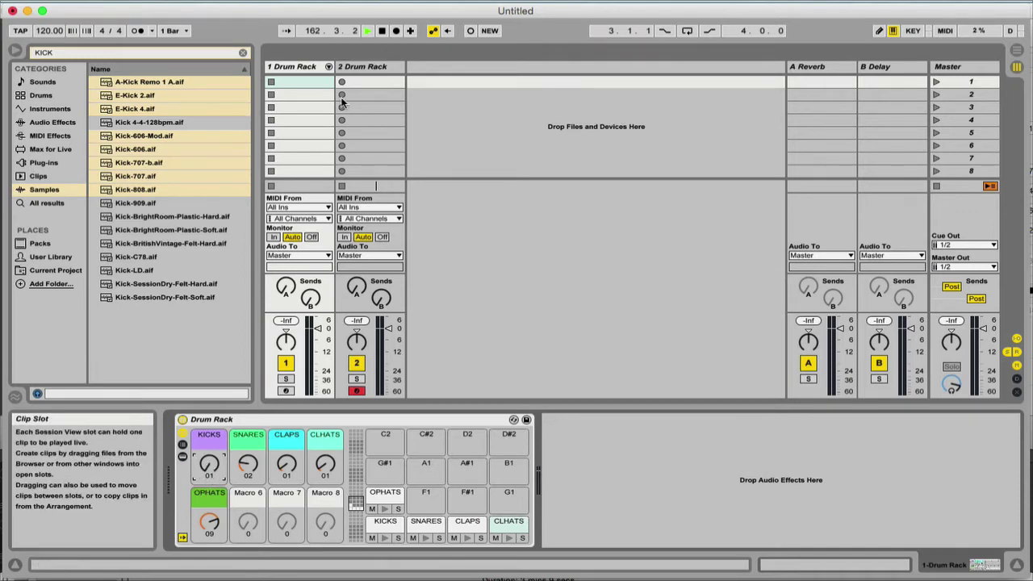
left_click(363, 68)
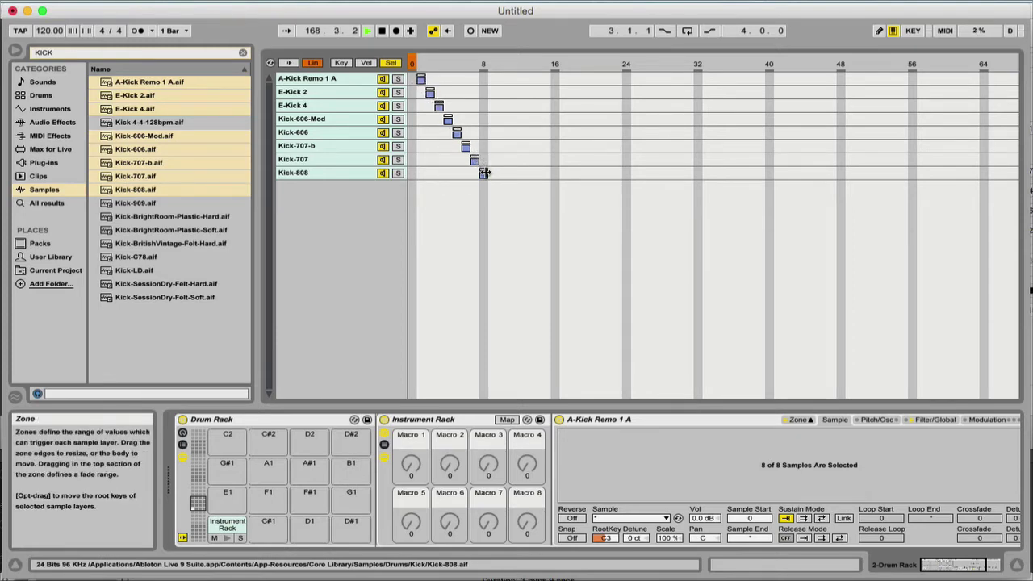
Stop playback and map the Sampler's sample selector to Macro 1 of the Instrument Rack.
key("space")
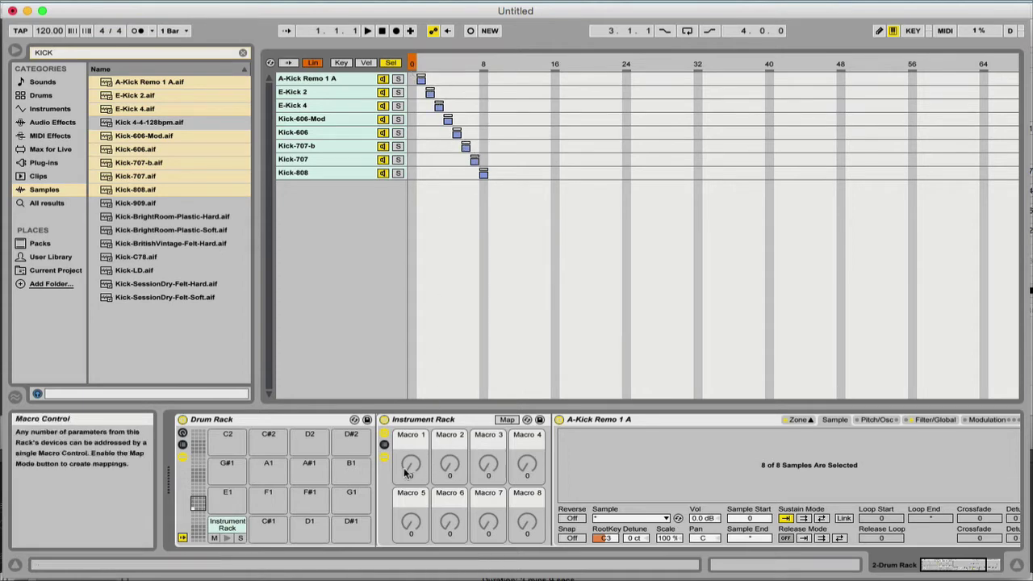
right_click(412, 64)
right_click(415, 64)
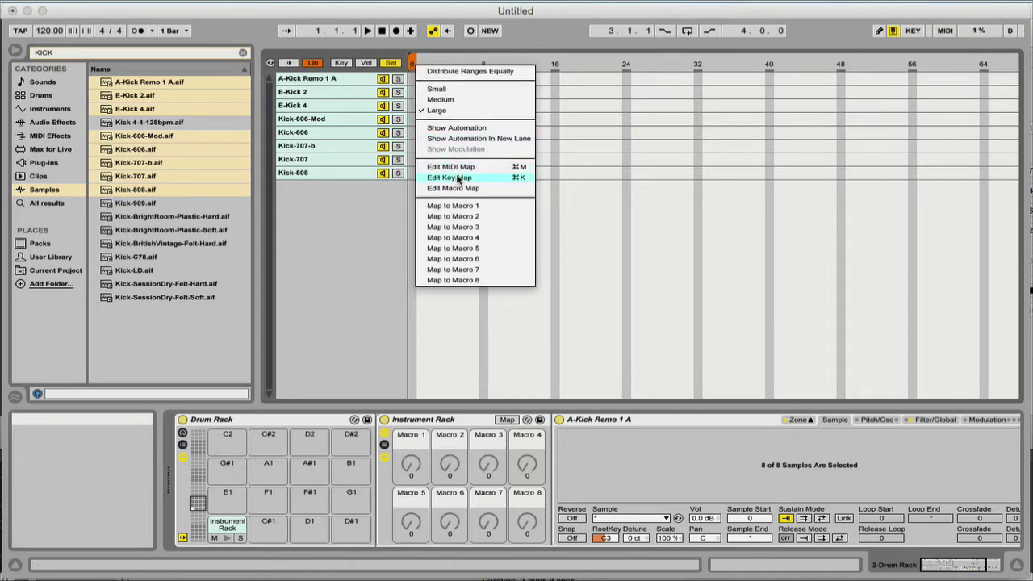
left_click(464, 207)
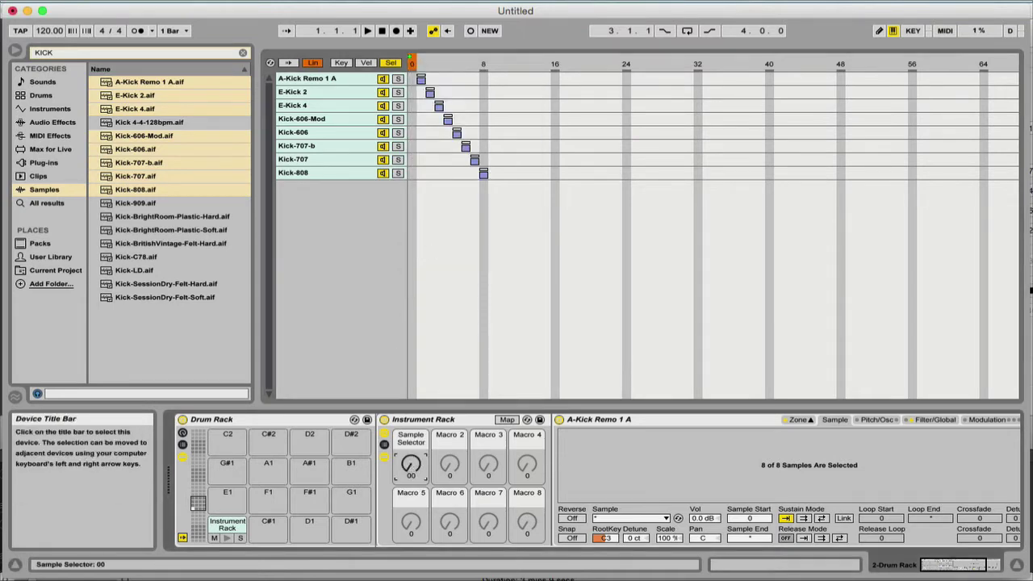
mouse_move(411, 464)
left_mouse_down()
mouse_move(411, 362)
mouse_move(411, 464)
left_mouse_up()
Show the Drum Rack's macro controls and set the Instrument Rack's Sample Selector mapping to minimum 1 and maximum 8.
left_click(183, 434)
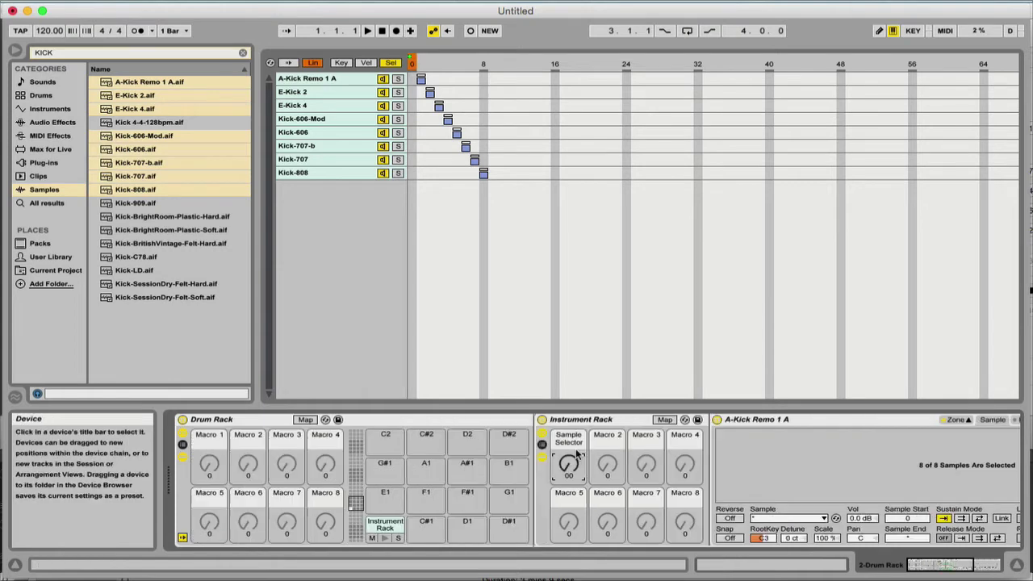
left_click(665, 420)
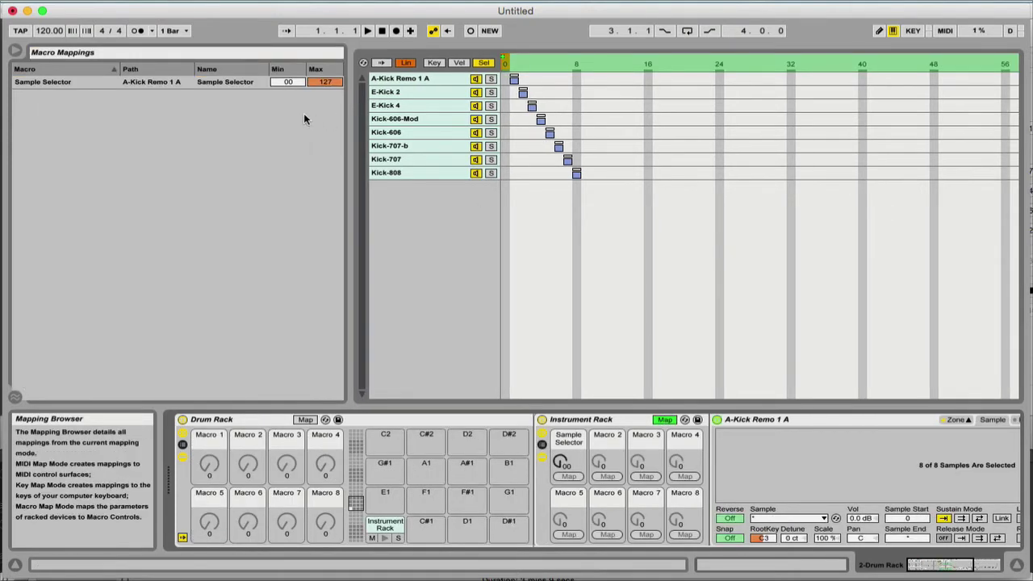
left_click(295, 82)
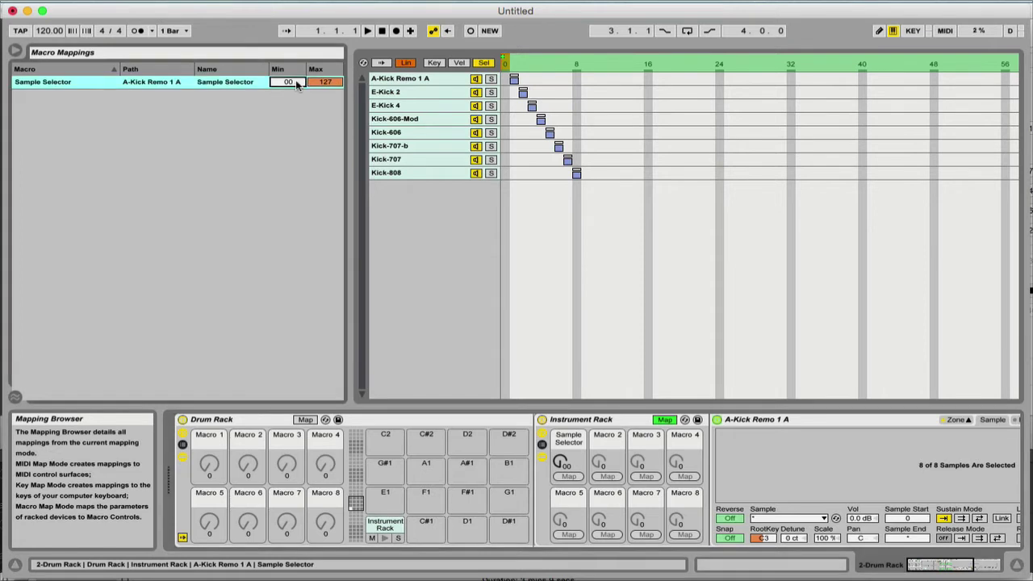
type("1")
key("Return")
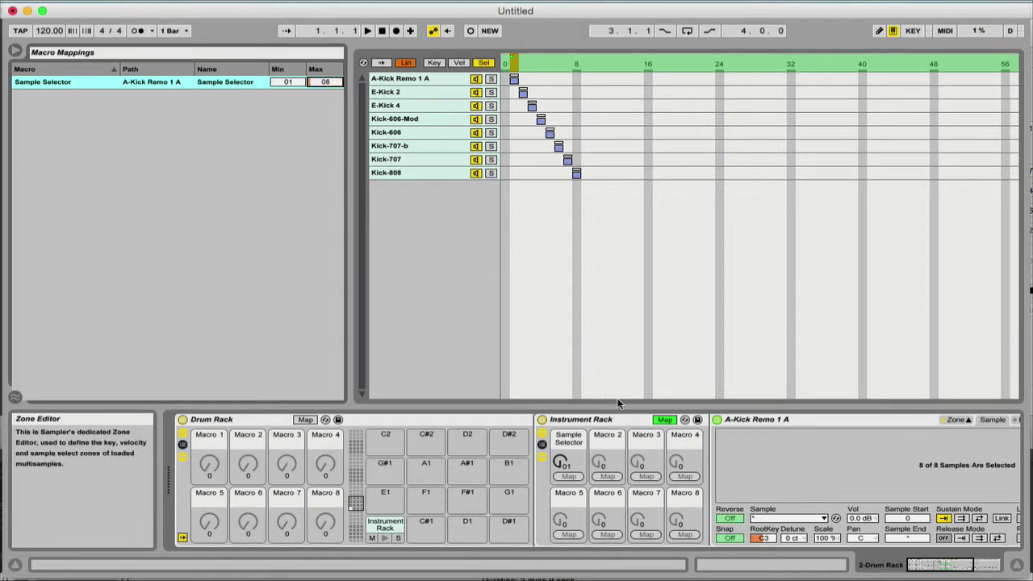
left_click(664, 422)
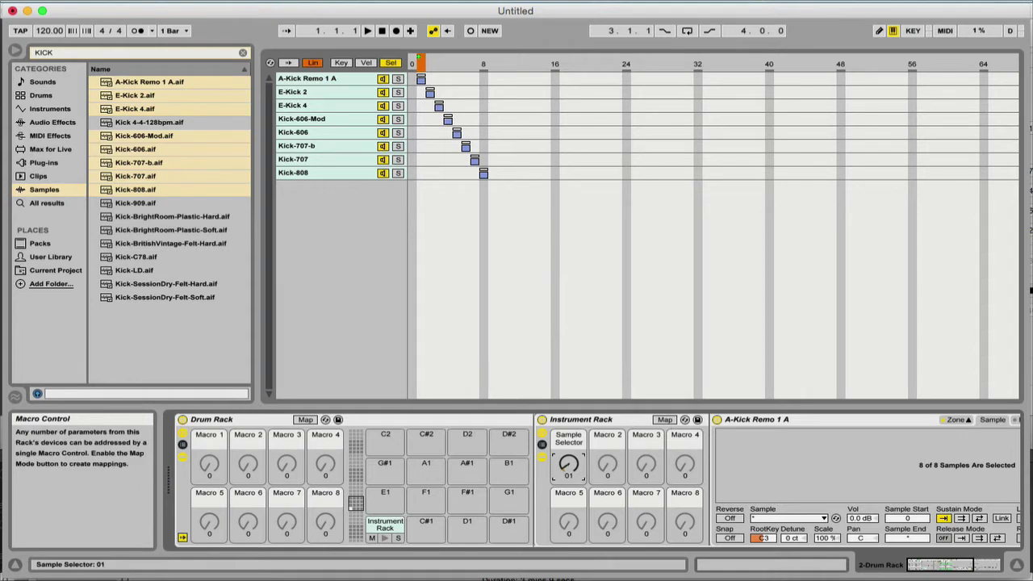
mouse_move(569, 464)
left_mouse_down()
mouse_move(569, 381)
mouse_move(569, 466)
left_mouse_up()
Open the Sampler's Filter/Global settings and lower the volume envelope's sustain to -inf dB.
scroll(647, 470, "right", 3)
scroll(647, 470, "right", 2)
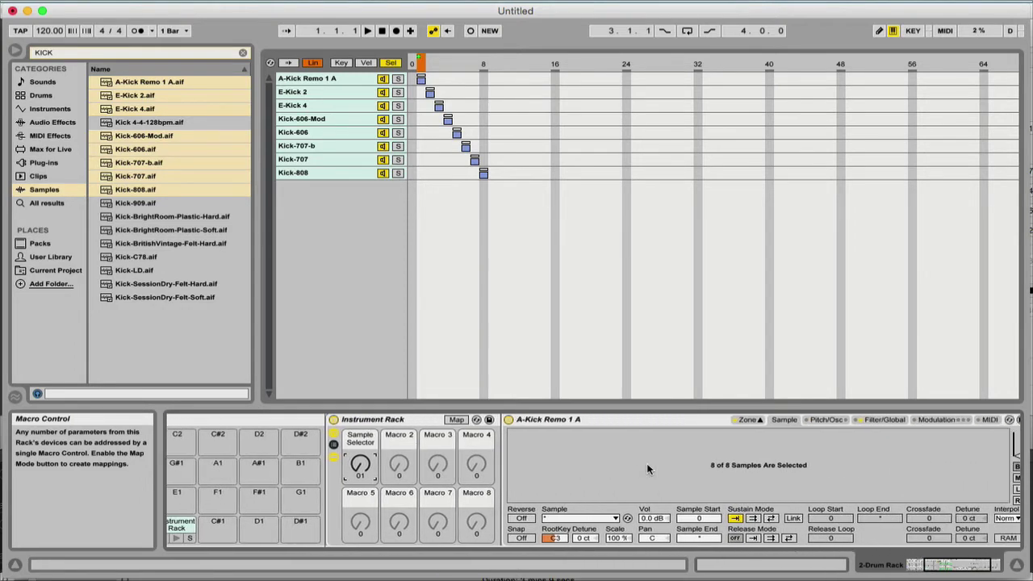
scroll(647, 470, "right", 1)
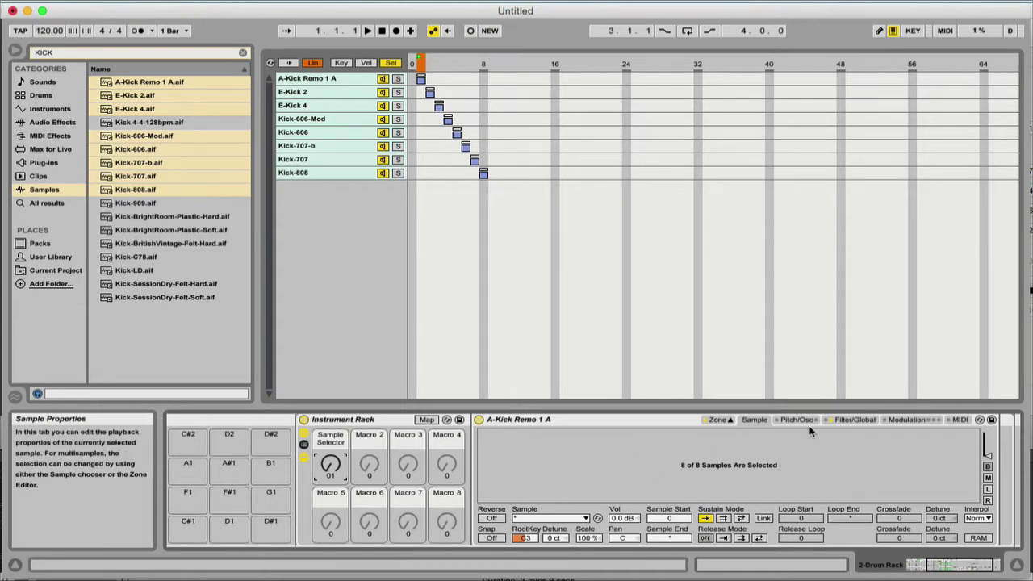
left_click(851, 420)
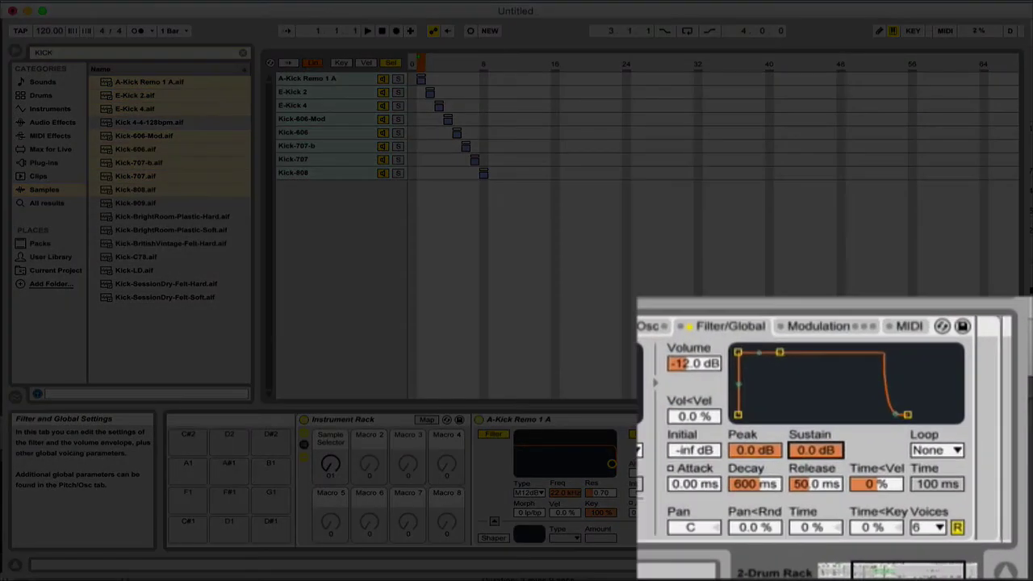
left_click_drag(894, 493, 893, 565)
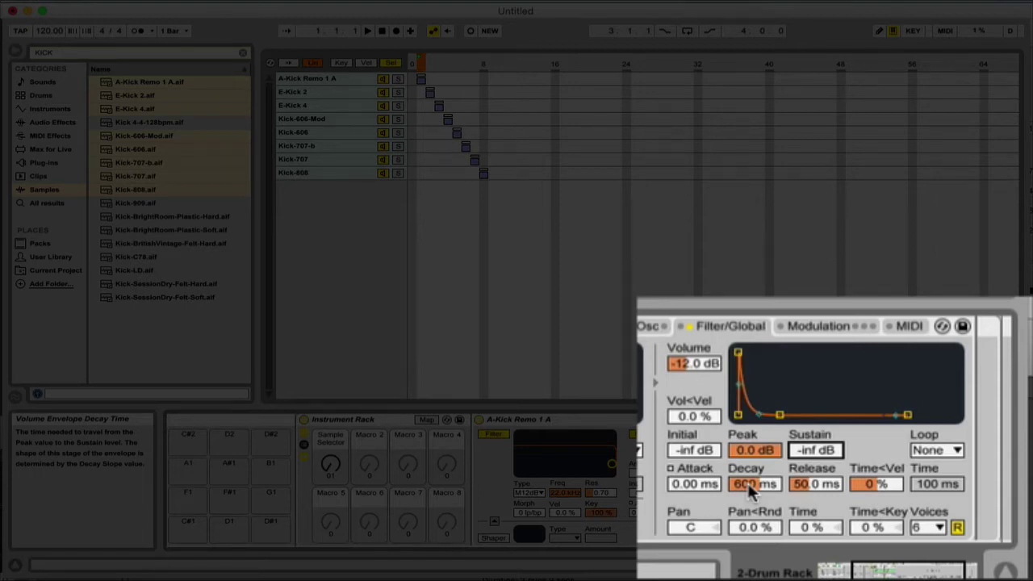
Try a volume envelope decay of 47.8 ms, followed by a sustain of 0.0 dB and a decay of 4.18 s.
left_click_drag(751, 488, 751, 526)
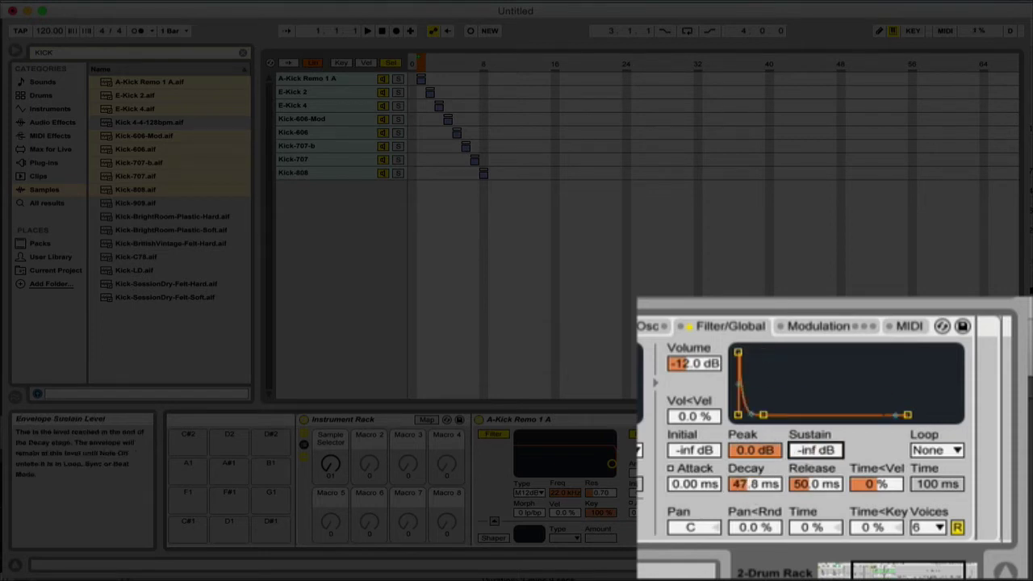
left_click_drag(817, 450, 816, 416)
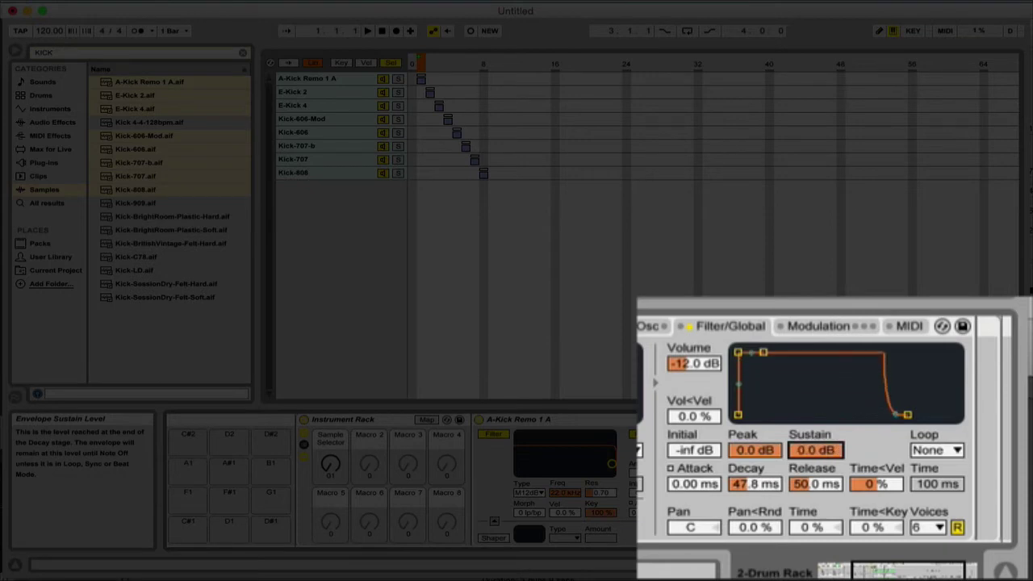
left_click_drag(755, 484, 754, 452)
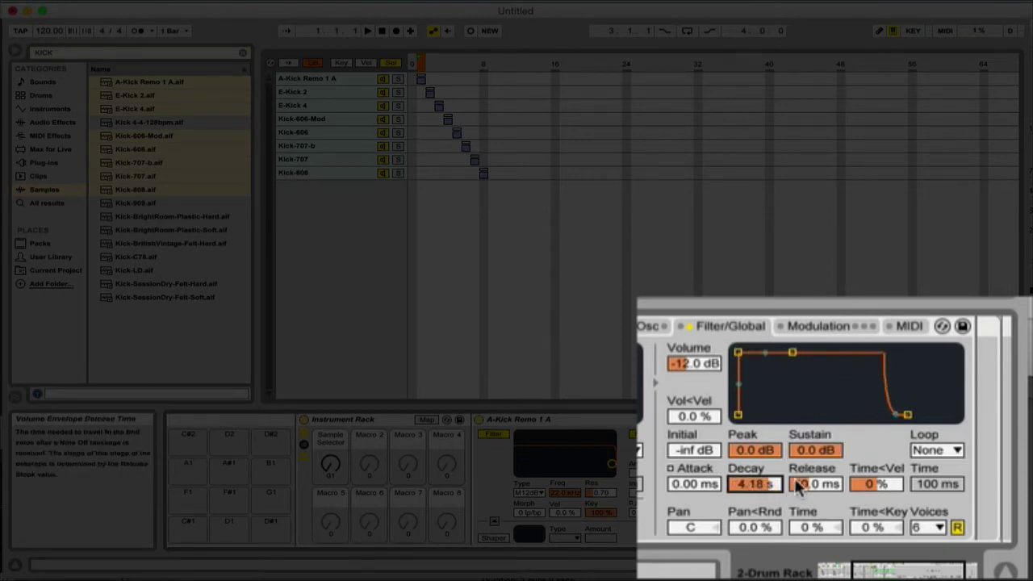
Set the volume envelope's sustain to -inf dB, its release to 60.0 s and its decay to 3.83 s.
left_click_drag(823, 450, 824, 477)
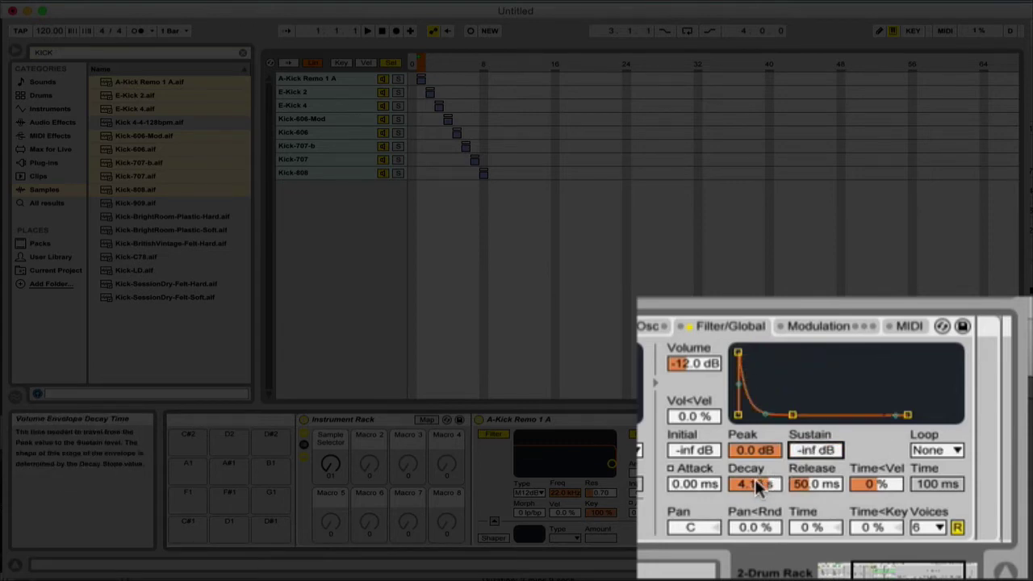
left_click_drag(795, 483, 795, 444)
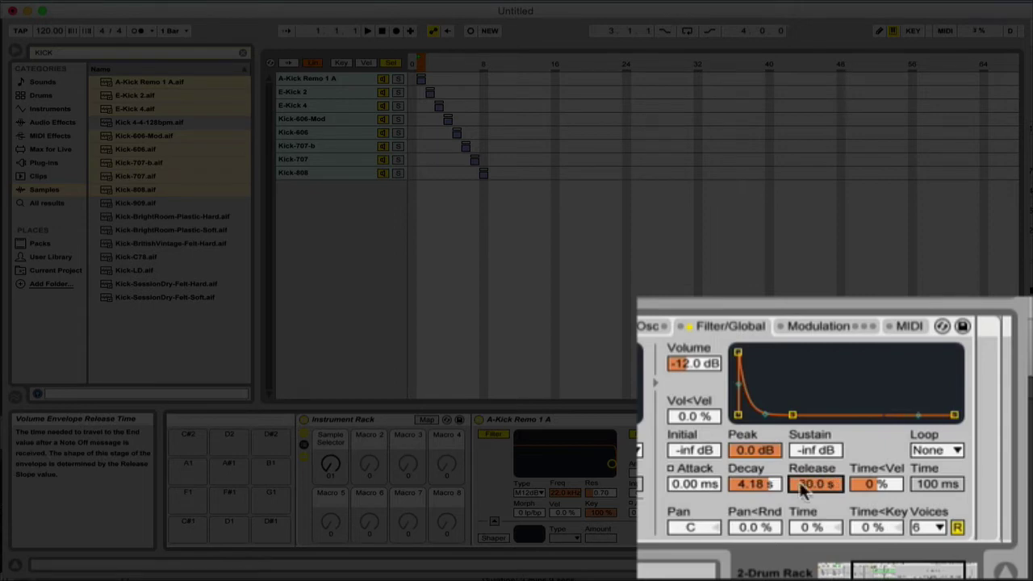
left_click_drag(750, 483, 751, 512)
mouse_move(766, 483)
left_mouse_down()
mouse_move(766, 451)
mouse_move(766, 466)
left_mouse_up()
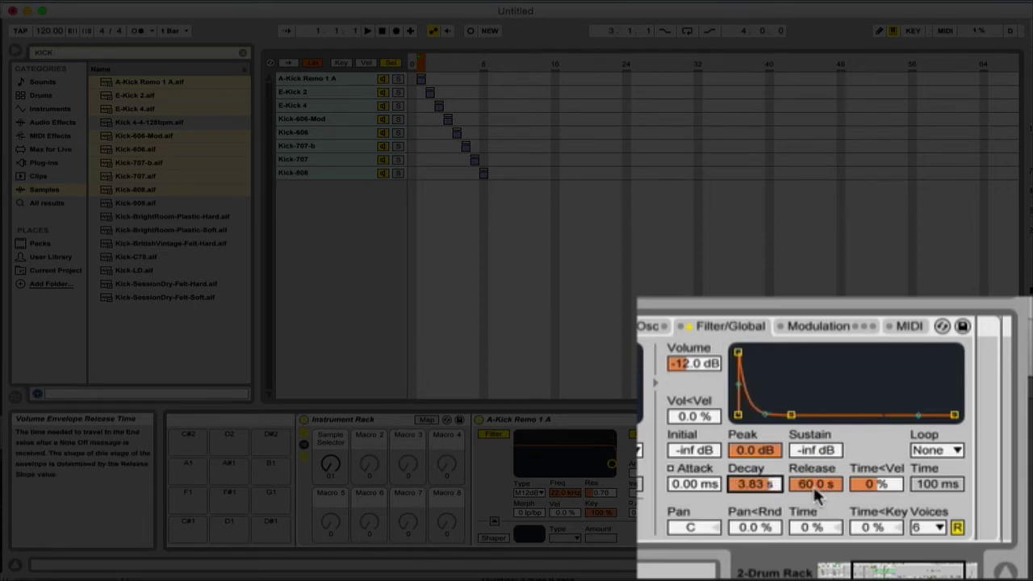
Map the volume envelope's decay to Macro 2 and set that macro to 6.88 s.
right_click(749, 486)
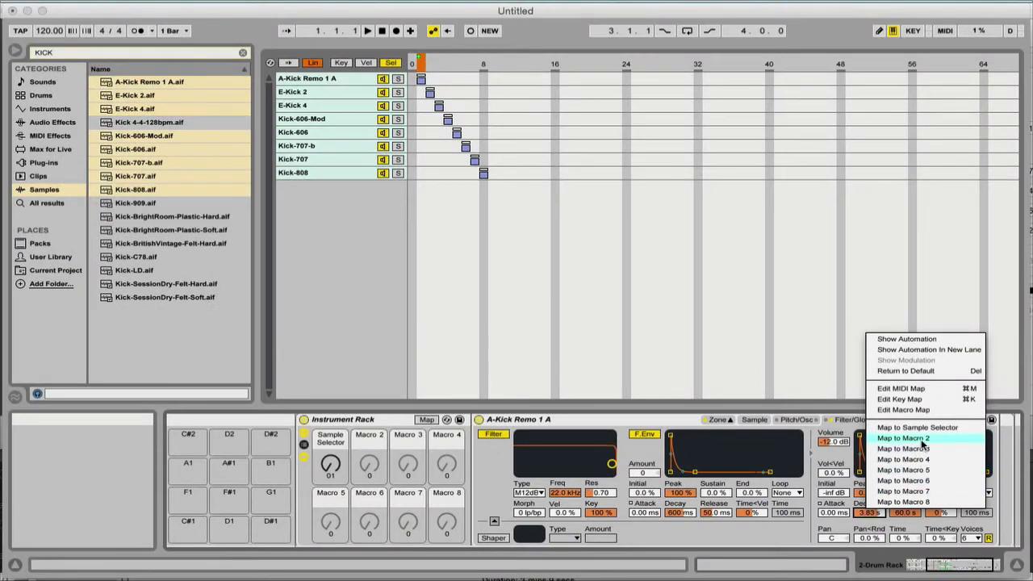
left_click(922, 441)
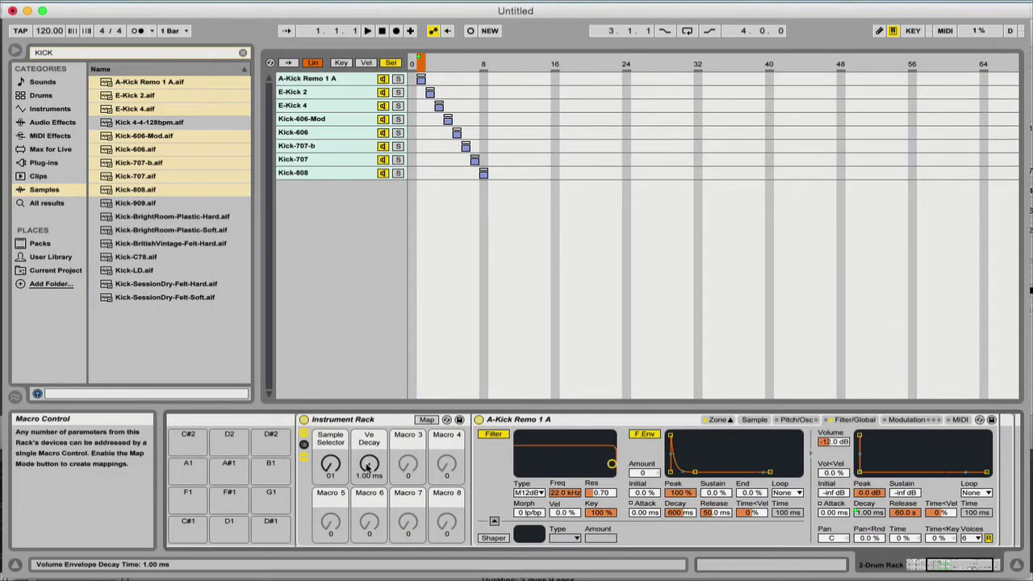
left_click_drag(369, 465, 371, 466)
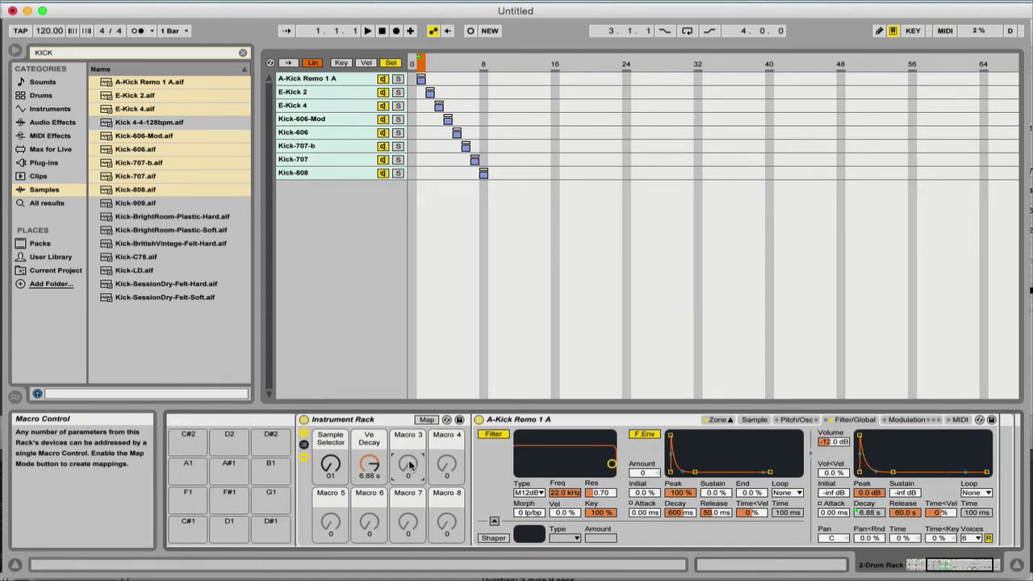
Map the Sampler's Transpose parameter to Macro 3 and set that macro to -2 st.
left_click(792, 420)
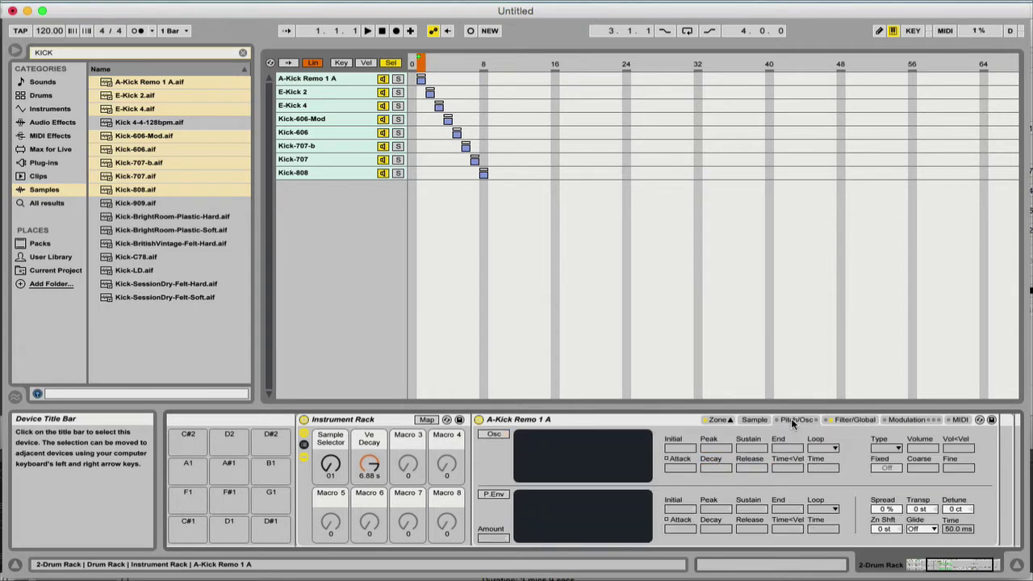
right_click(920, 511)
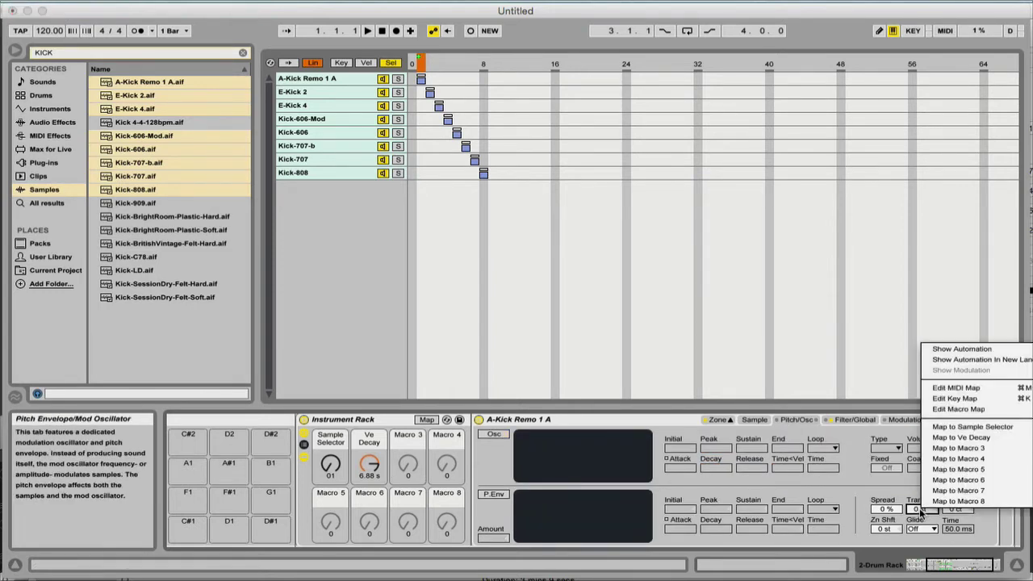
left_click(961, 448)
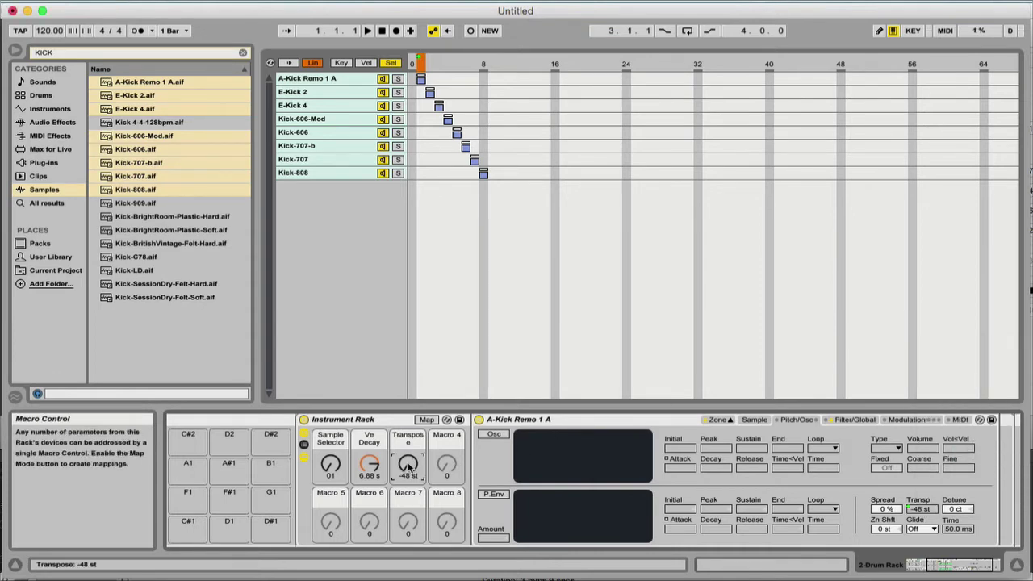
left_click_drag(408, 464, 408, 420)
mouse_move(407, 464)
left_mouse_down()
mouse_move(407, 494)
mouse_move(408, 459)
left_mouse_up()
Limit the Transpose macro mapping to a range of -12 st to +12 st and set the macro to 0 st.
left_click(426, 419)
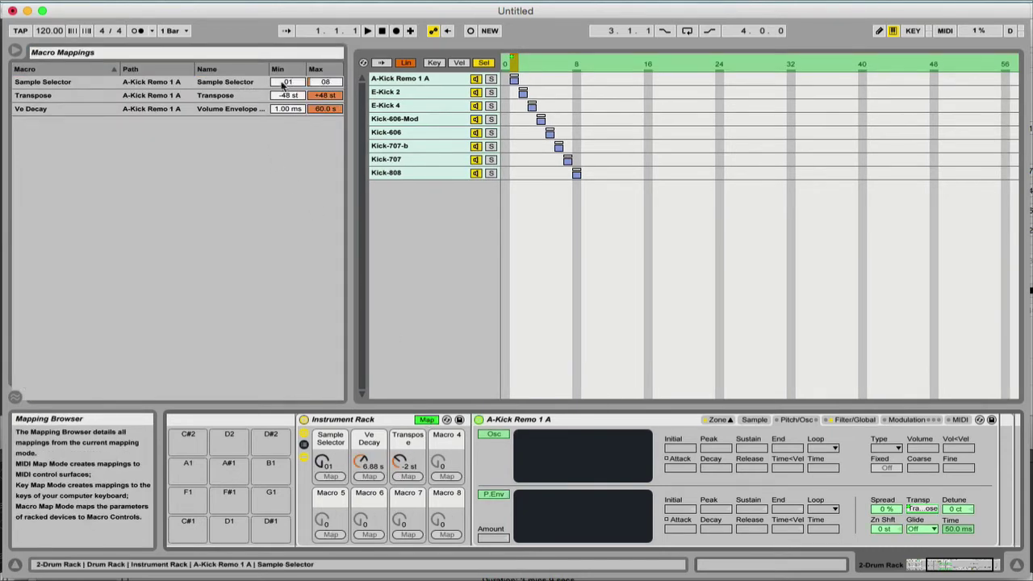
left_click(296, 96)
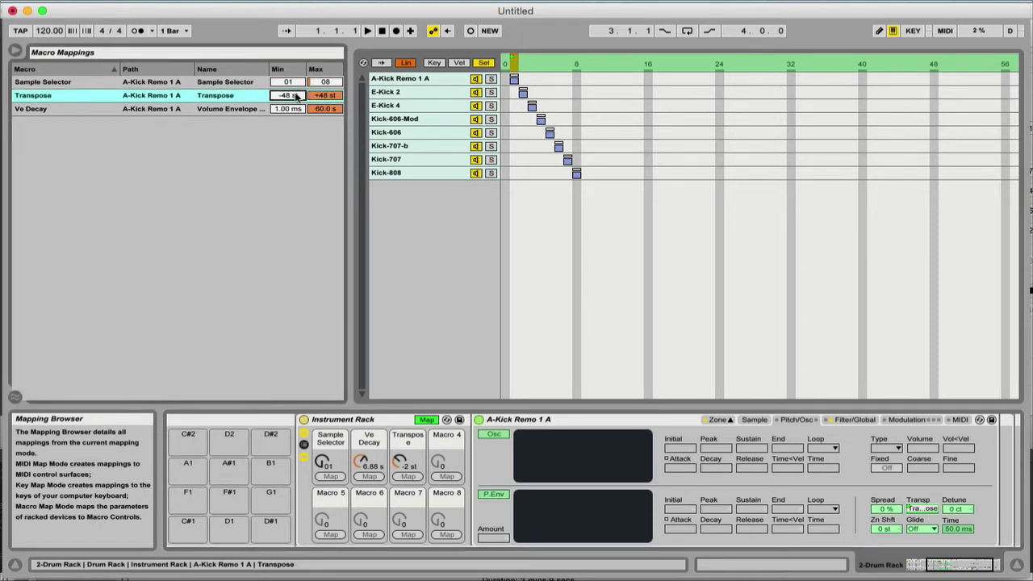
type("-12")
key("Return")
left_click(332, 95)
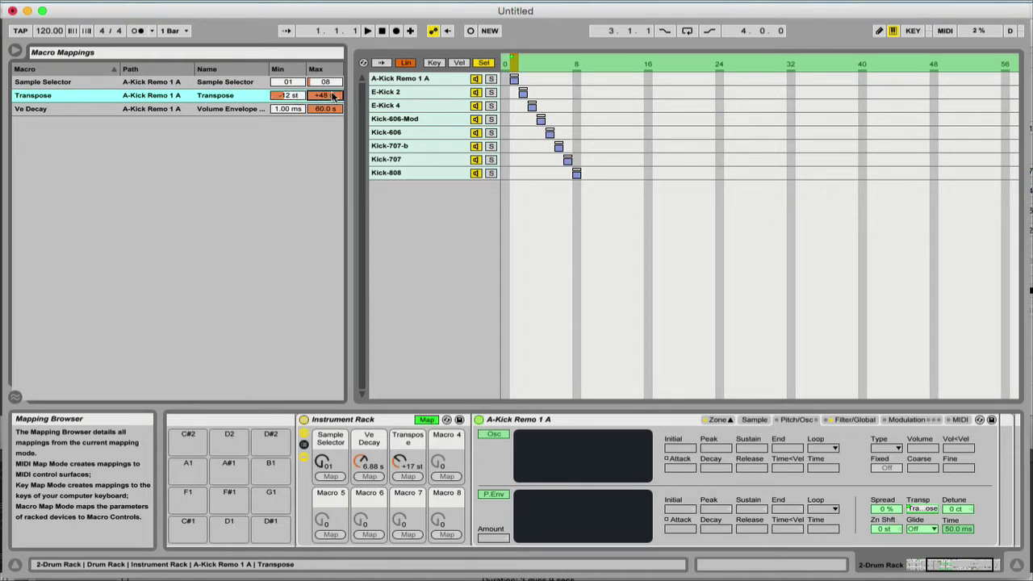
type("12")
key("Return")
left_click(403, 466)
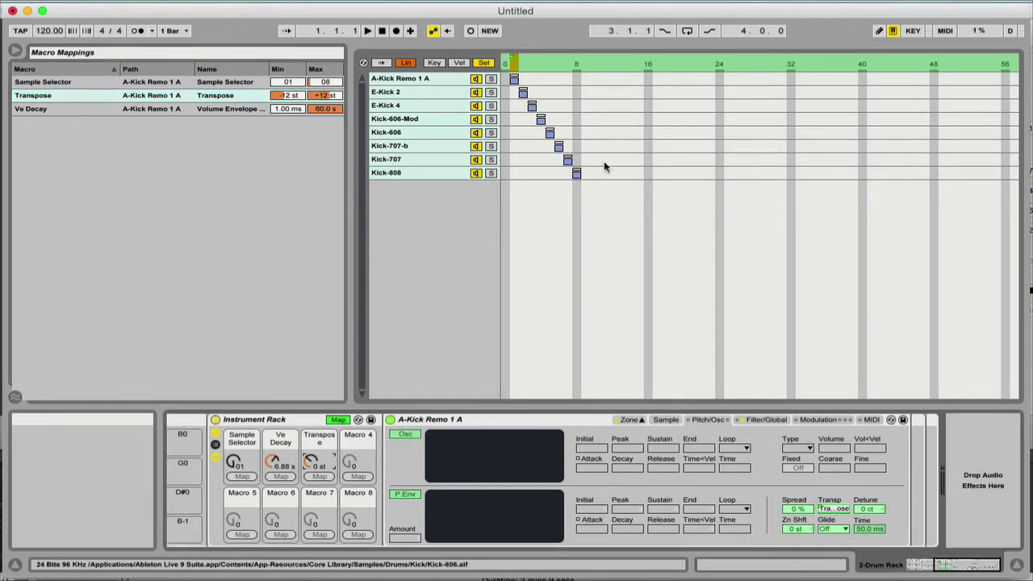
left_click(339, 420)
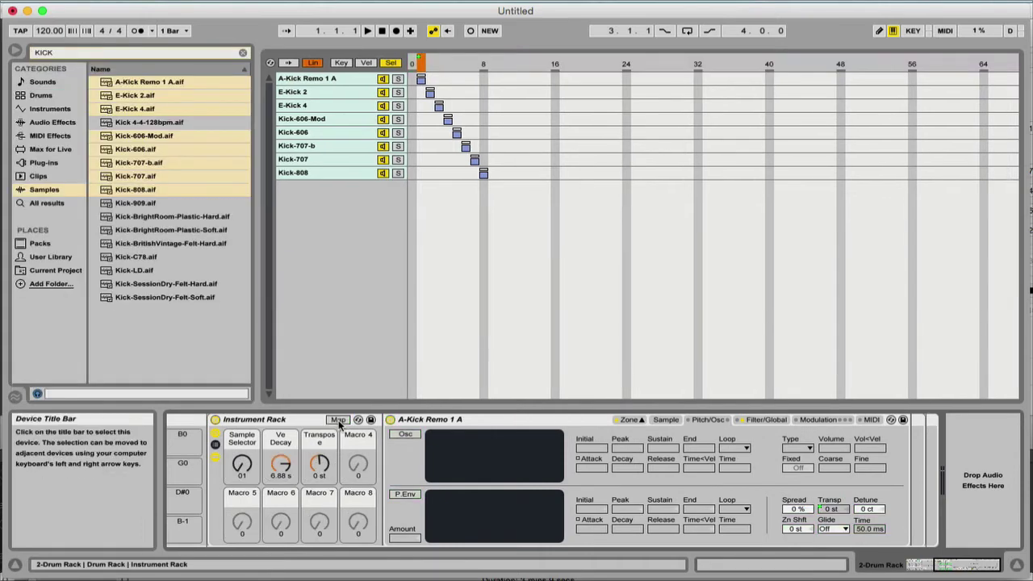
Rename the Instrument Rack as KICKS and select its pad in the Drum Rack.
scroll(344, 472, "left", 3)
scroll(345, 472, "left", 1)
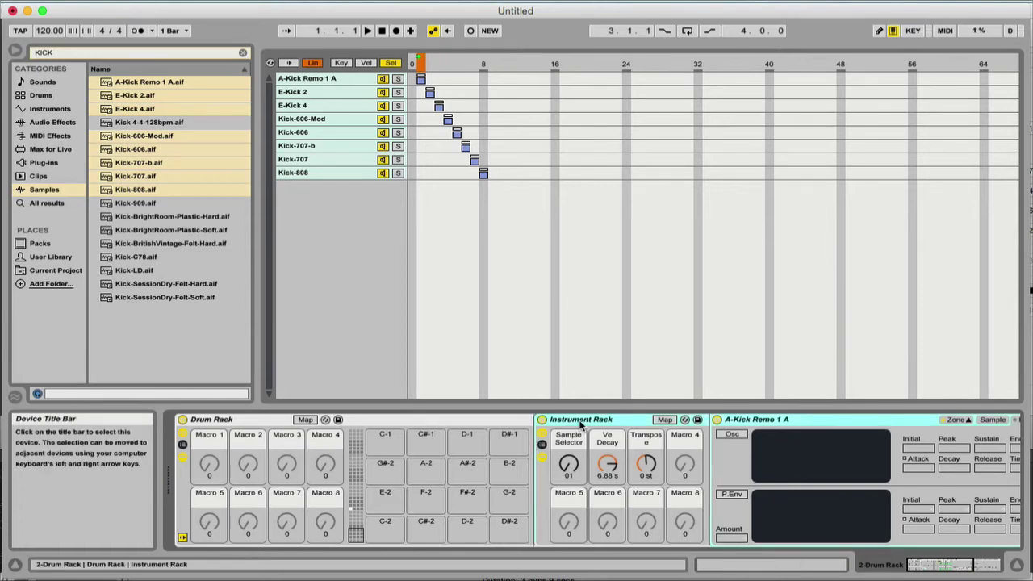
key("super+r")
type("K")
key("Return")
left_click(387, 525)
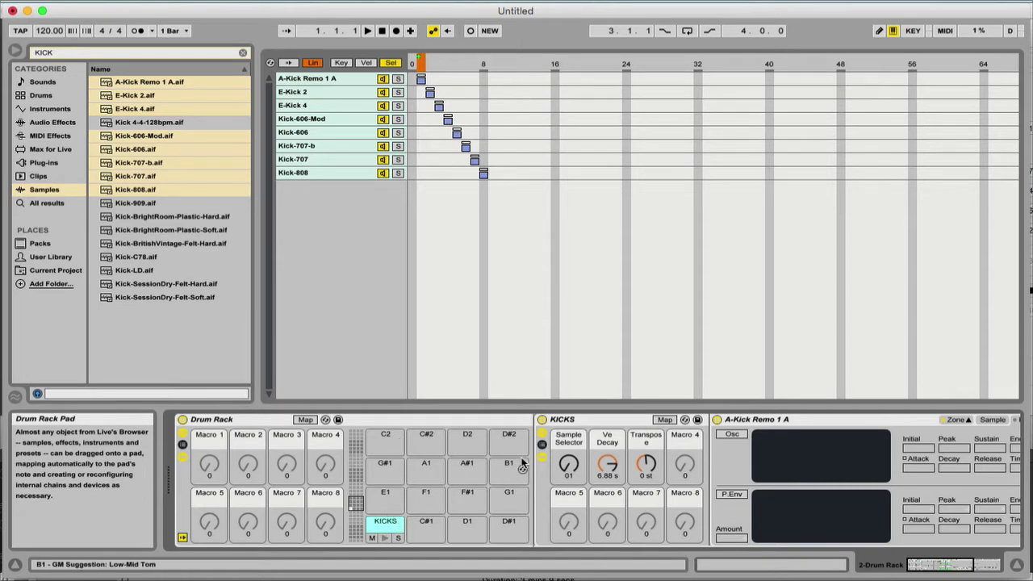
Map the KICKS rack's Sample Selector macro to the Drum Rack's Macro 1 and rename that Drum Rack macro KICKS.
right_click(569, 465)
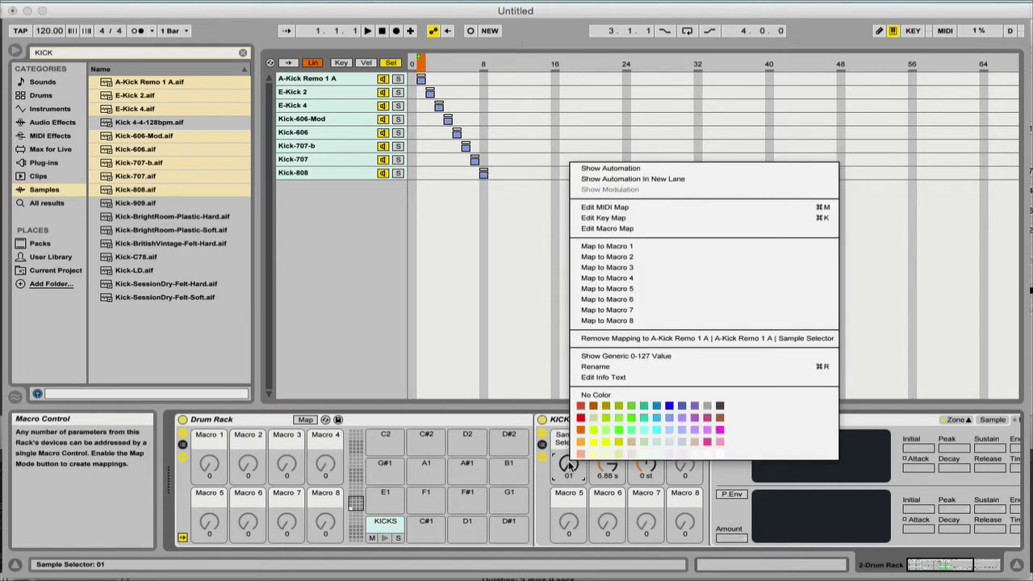
left_click(617, 247)
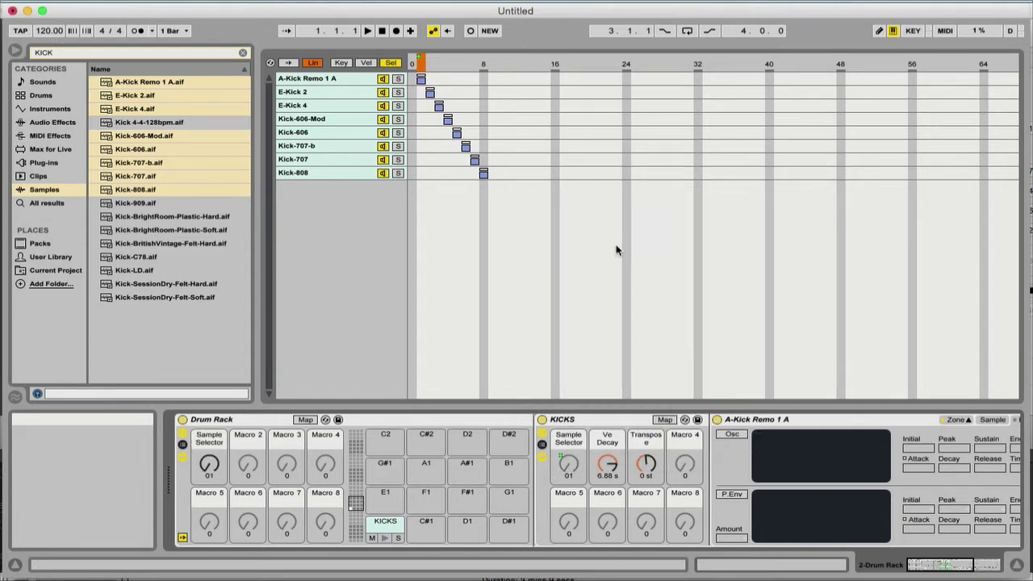
left_click(210, 442)
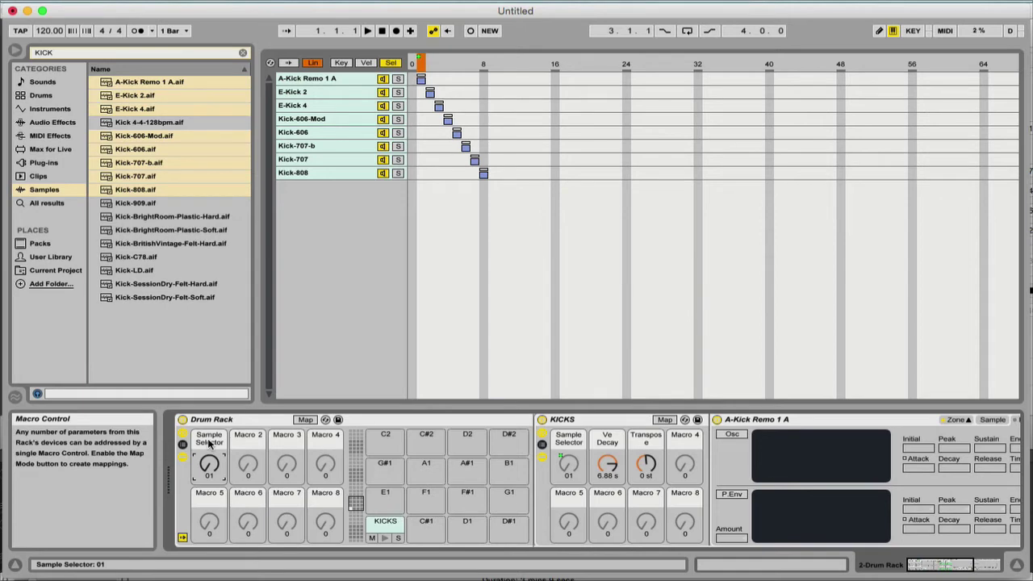
key("super+r")
type("KICK")
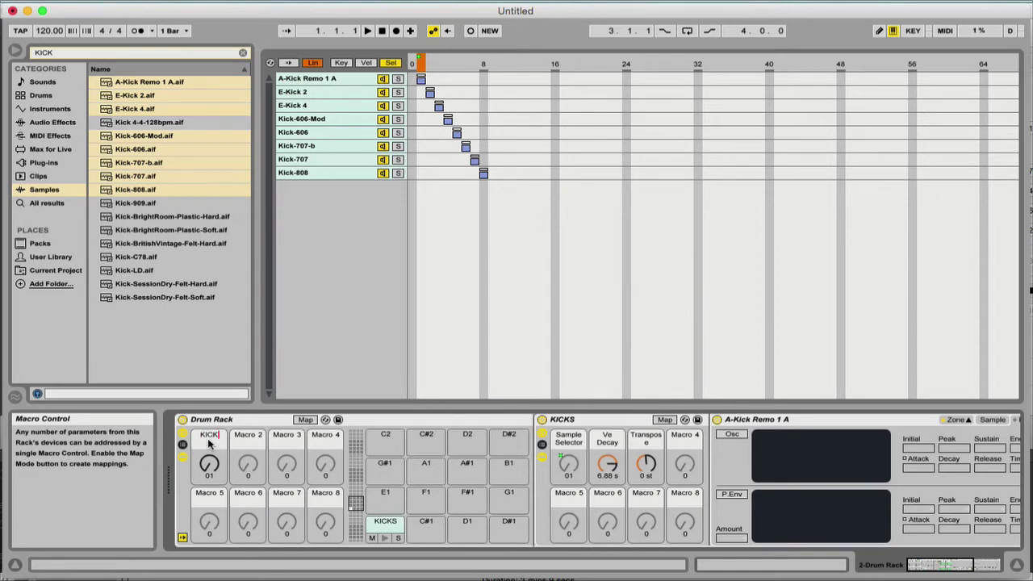
type("S")
key("Return")
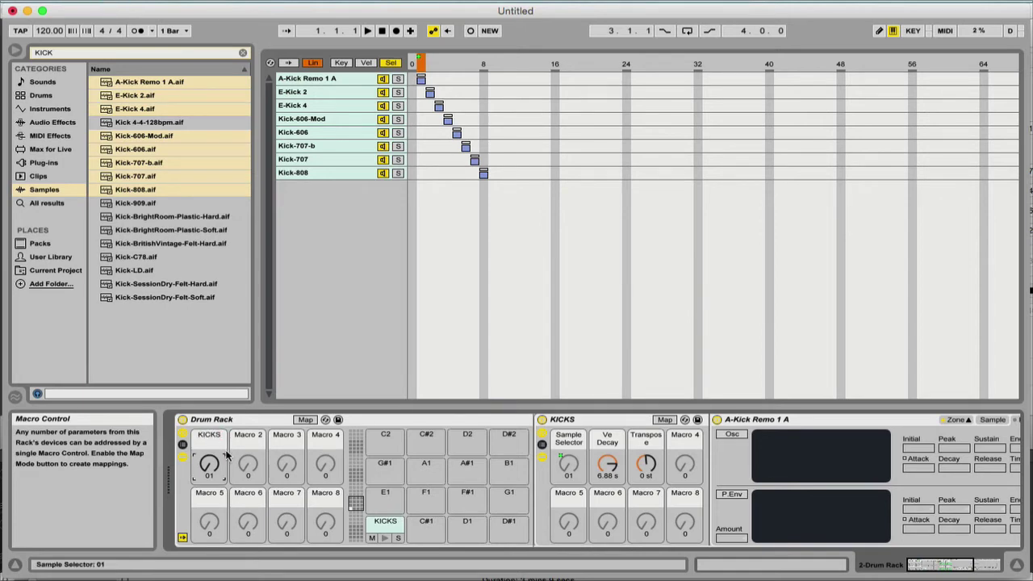
mouse_move(209, 464)
left_mouse_down()
mouse_move(209, 380)
mouse_move(209, 472)
left_mouse_up()
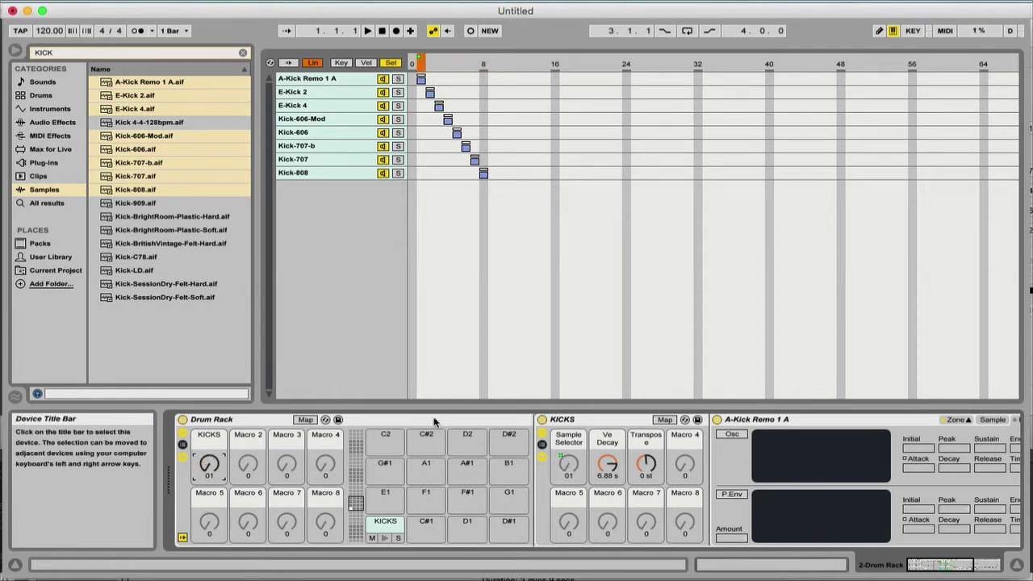
Create a one-bar MIDI clip in the second Drum Rack track's first slot with KICKS notes on all four beats.
key("Tab")
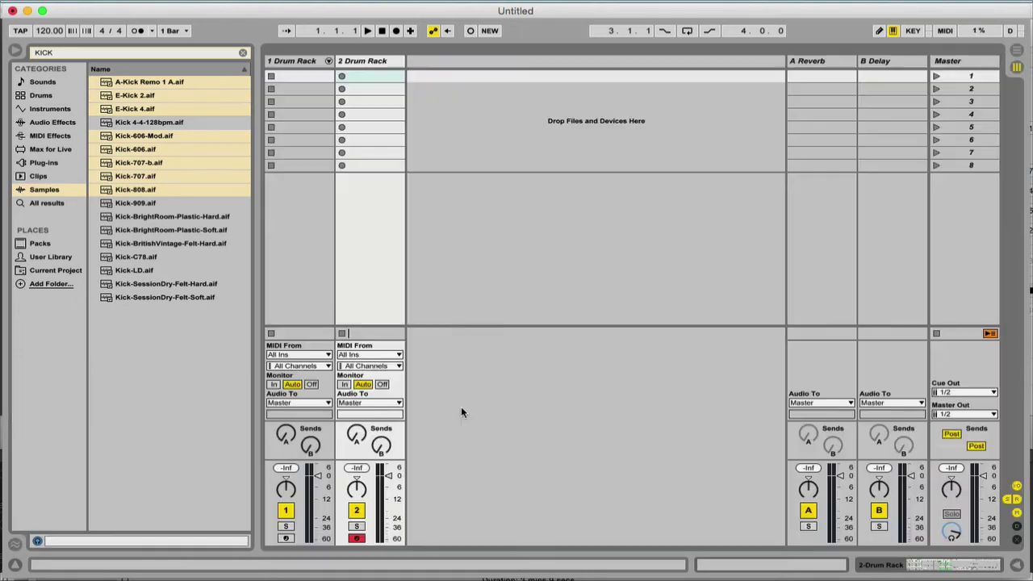
double_click(372, 75)
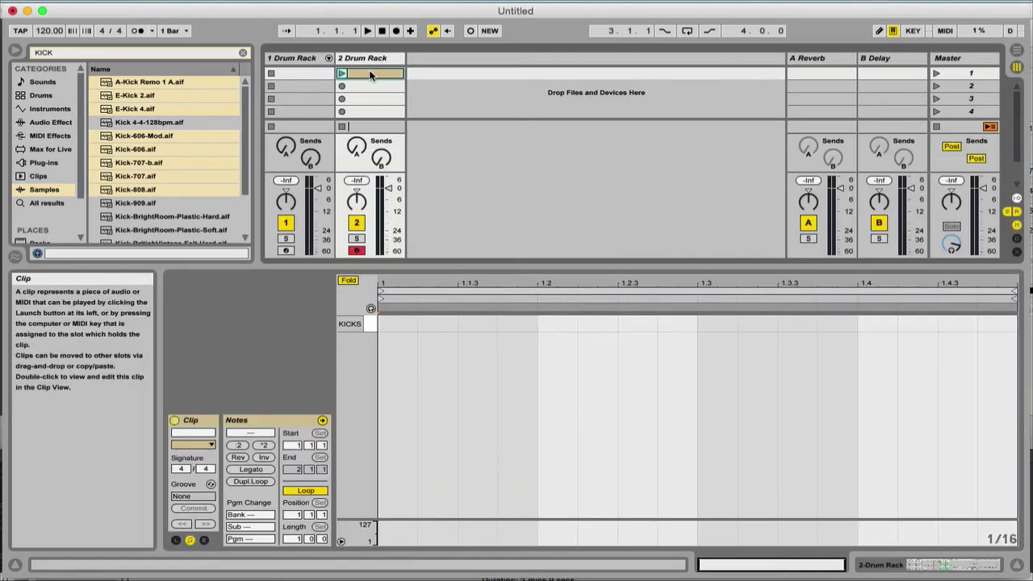
left_click(396, 330)
double_click(396, 327)
double_click(558, 324)
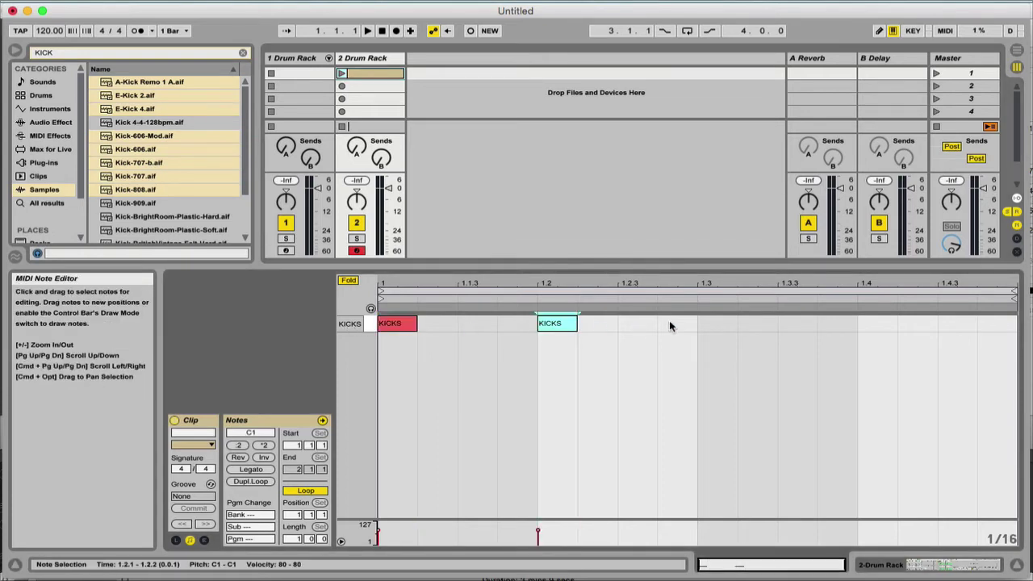
double_click(715, 324)
double_click(872, 325)
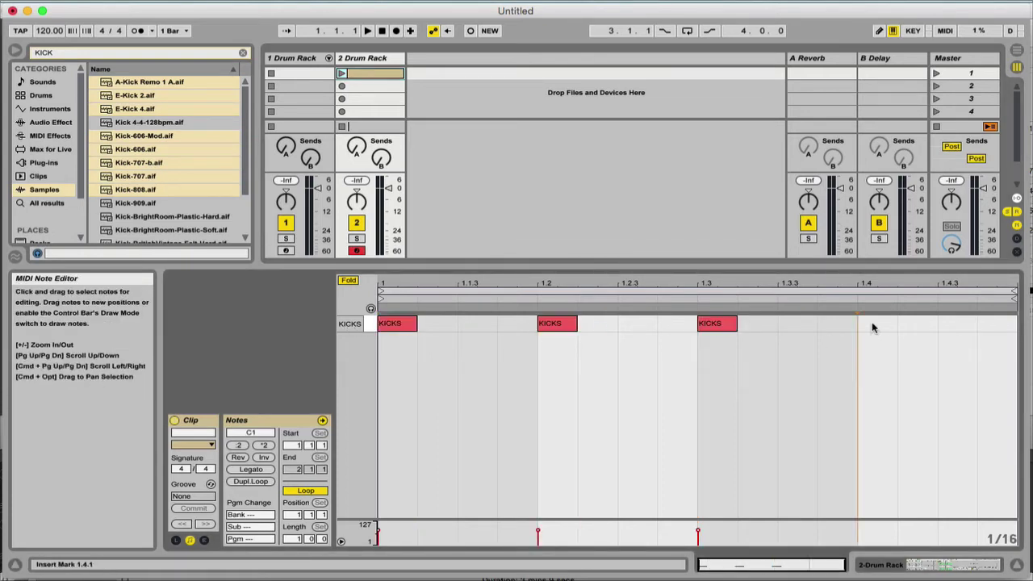
Launch the kick clip and adjust the macros during playback, ending with KICKS at 06, Ve Decay at 12.6 s and Transpose at 0 st.
left_click(342, 73)
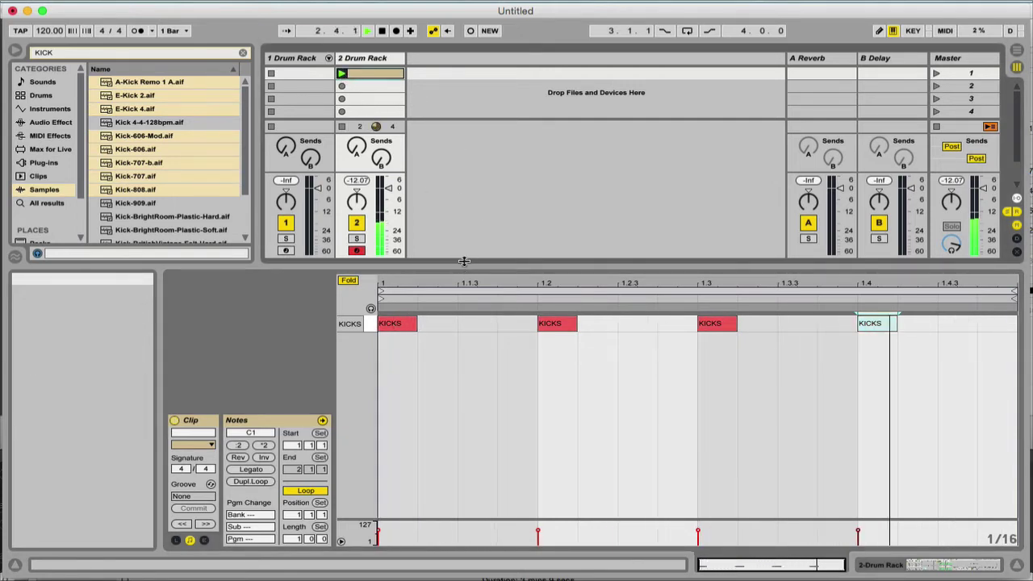
double_click(360, 64)
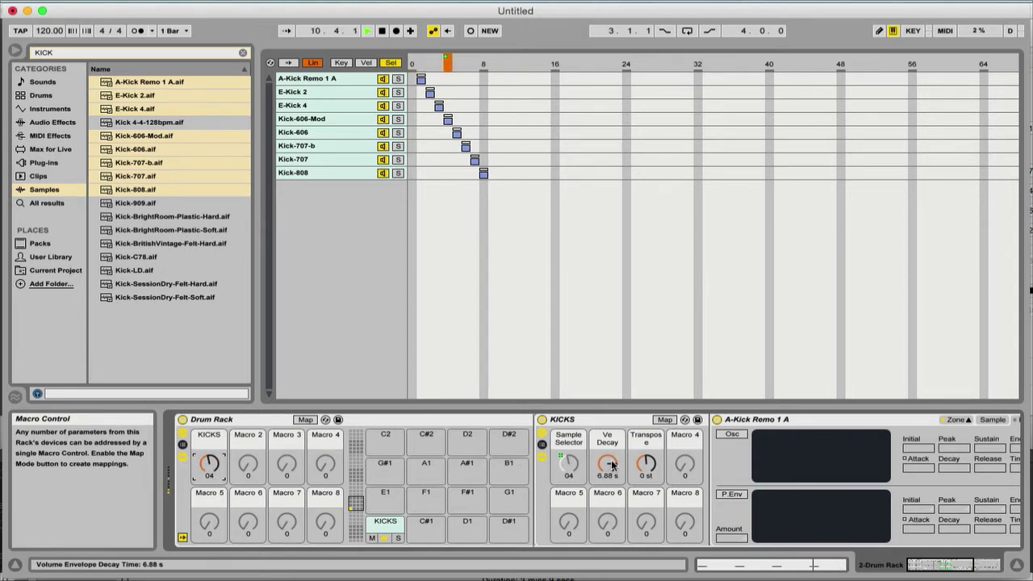
left_click_drag(607, 463, 646, 473)
left_click(209, 463)
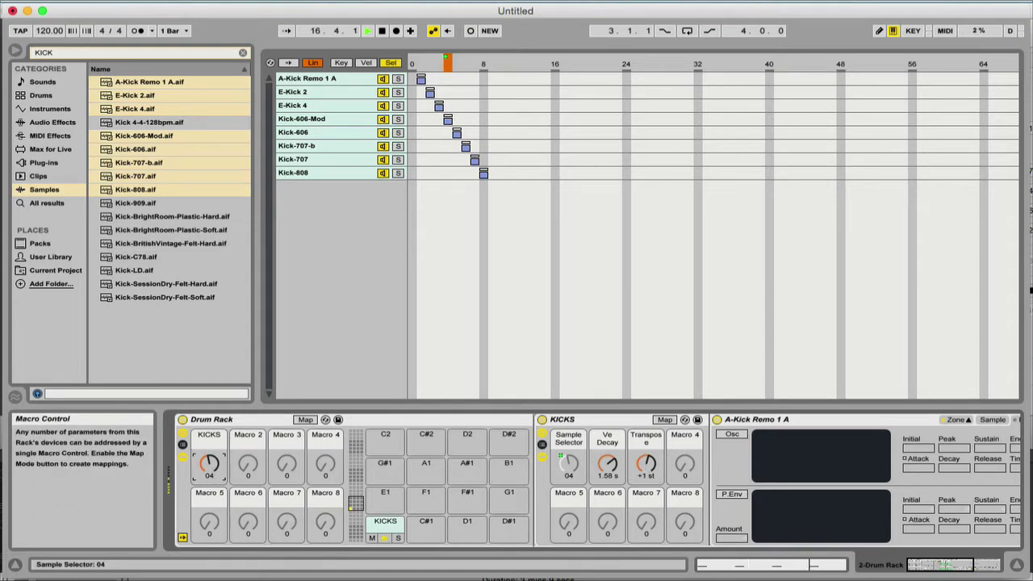
mouse_move(209, 463)
left_mouse_down()
mouse_move(209, 473)
mouse_move(210, 463)
left_mouse_up()
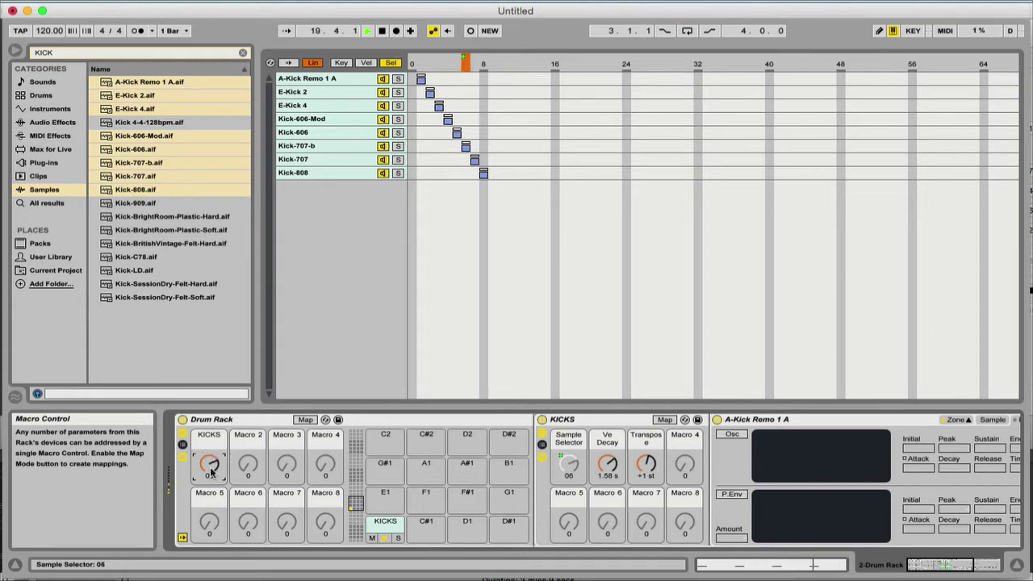
left_click(610, 466)
mouse_move(608, 464)
left_mouse_down()
mouse_move(608, 513)
mouse_move(608, 468)
mouse_move(655, 491)
mouse_move(646, 464)
mouse_move(610, 456)
left_mouse_up()
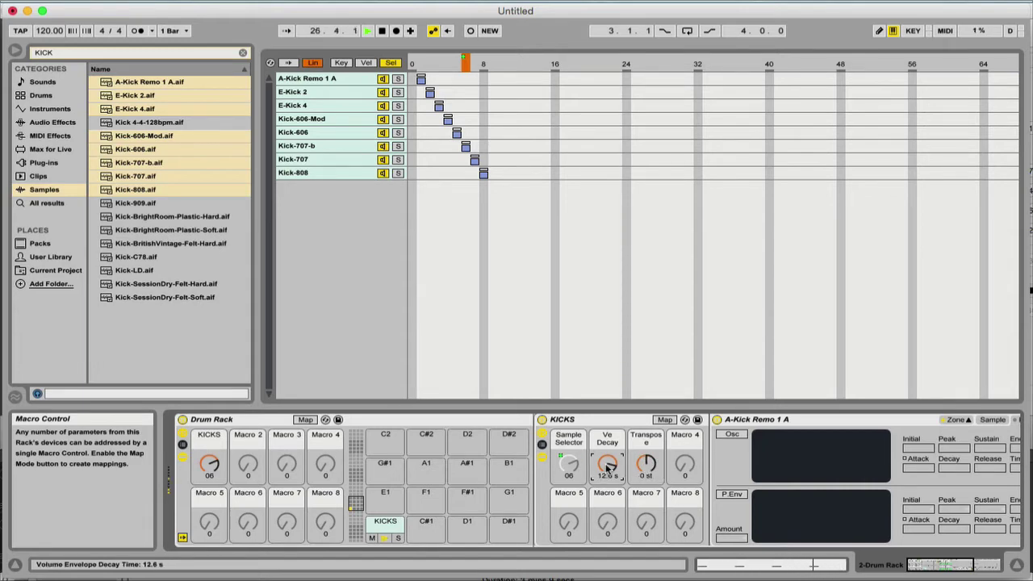
Colour the Drum Rack's KICKS macro dark orange and stop playback.
right_click(209, 446)
left_click(233, 387)
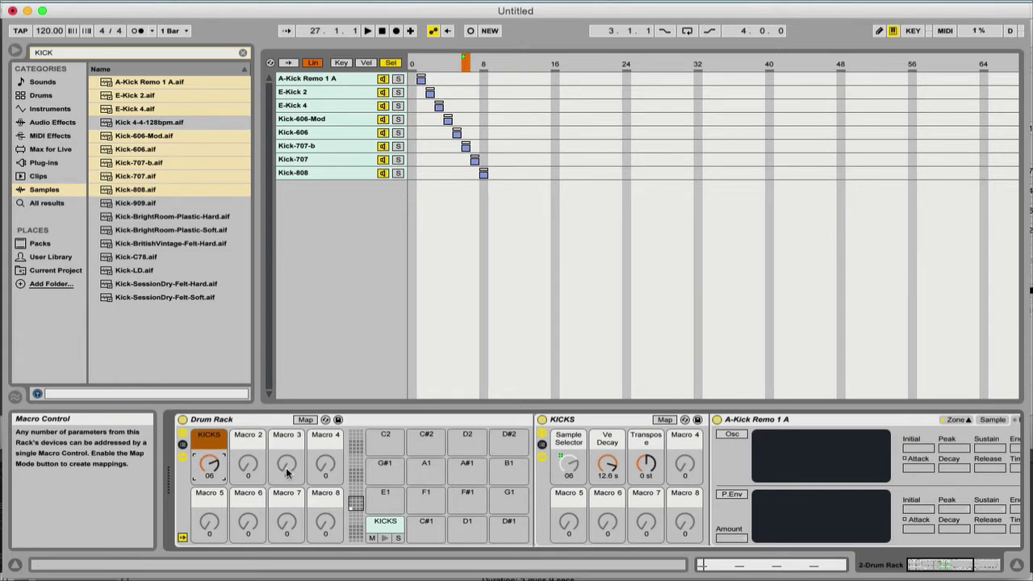
scroll(535, 461, "right", 8)
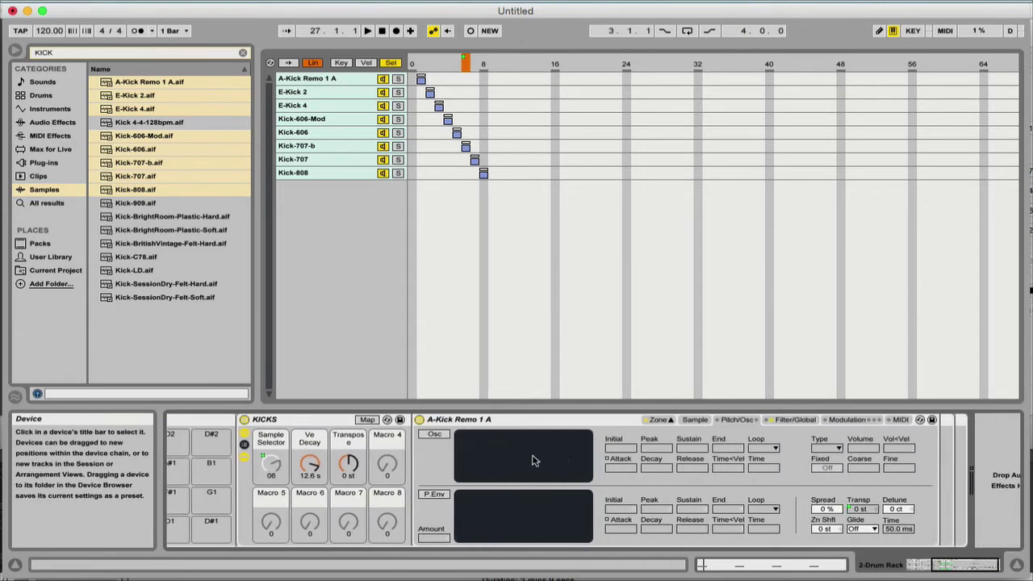
scroll(534, 460, "left", 8)
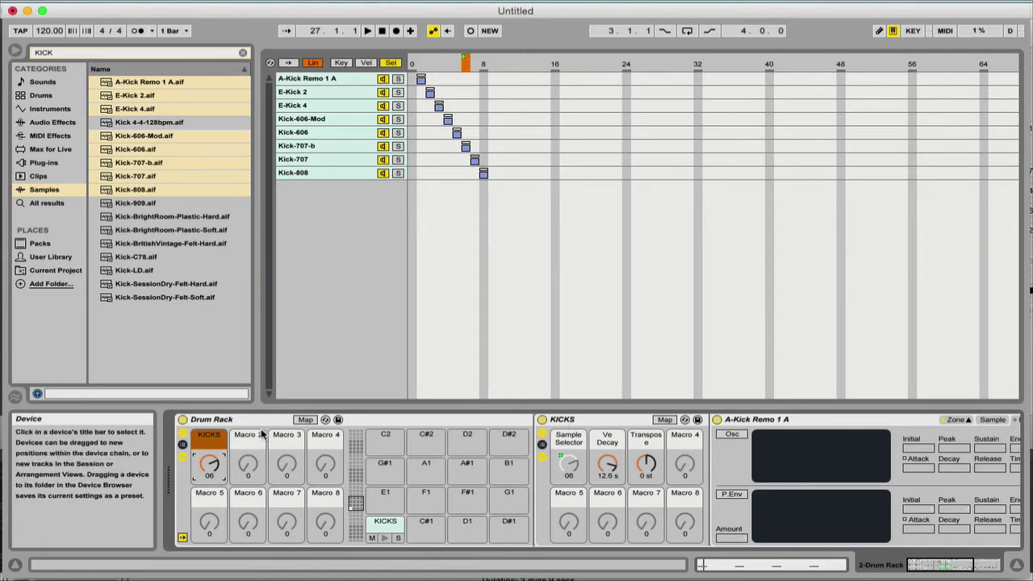
Add an Instrument Rack to the Drum Rack's C#1 pad and load a Sampler into it.
left_click(421, 524)
key("Tab")
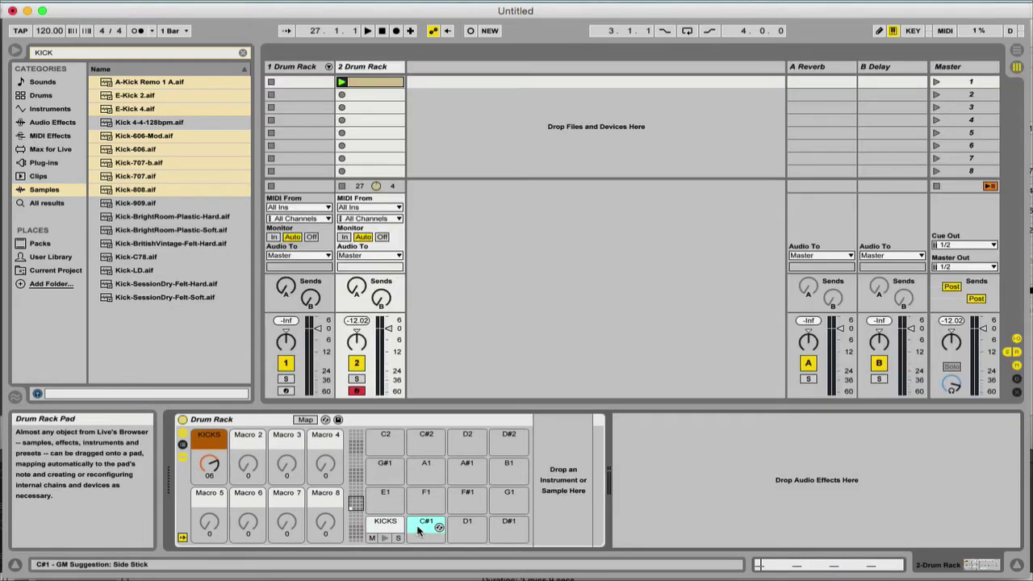
left_click(243, 55)
left_click(46, 109)
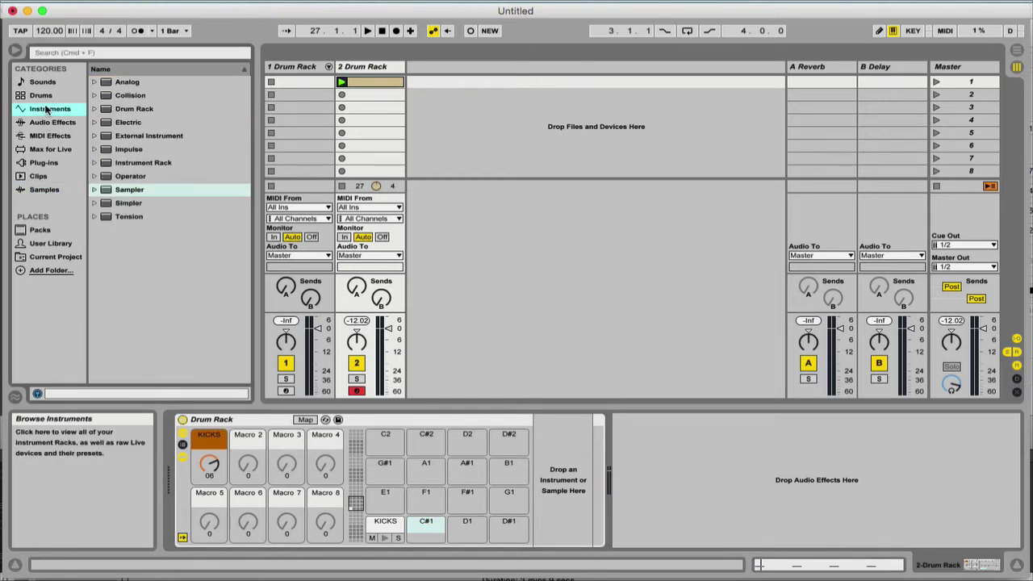
left_click(122, 164)
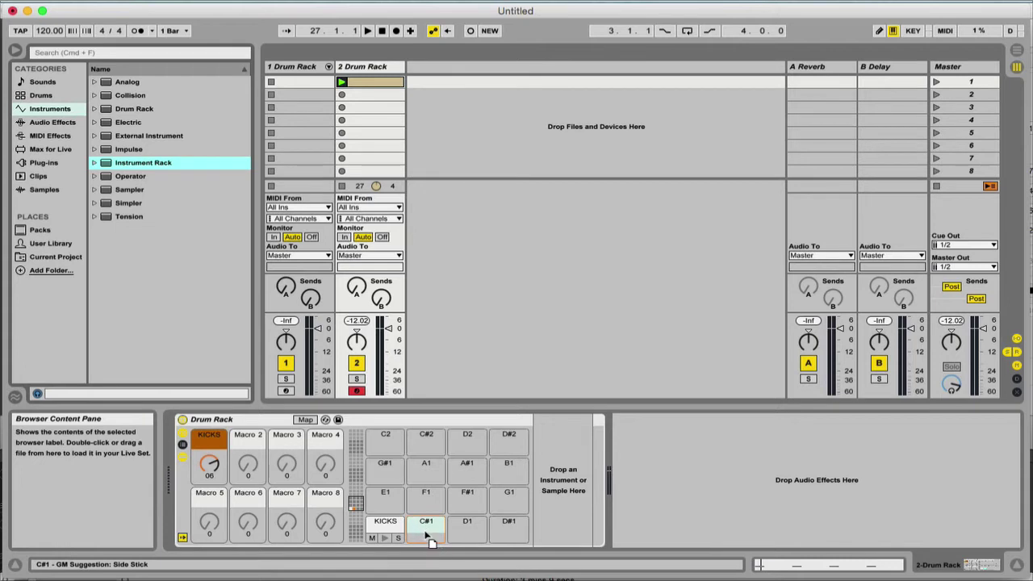
left_click_drag(428, 542, 425, 534)
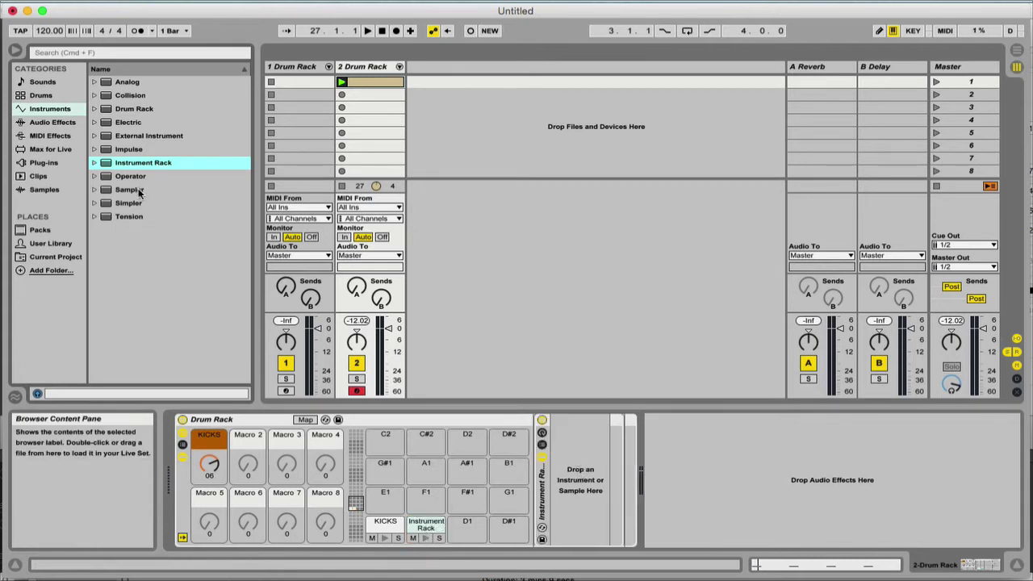
left_click_drag(130, 190, 587, 476)
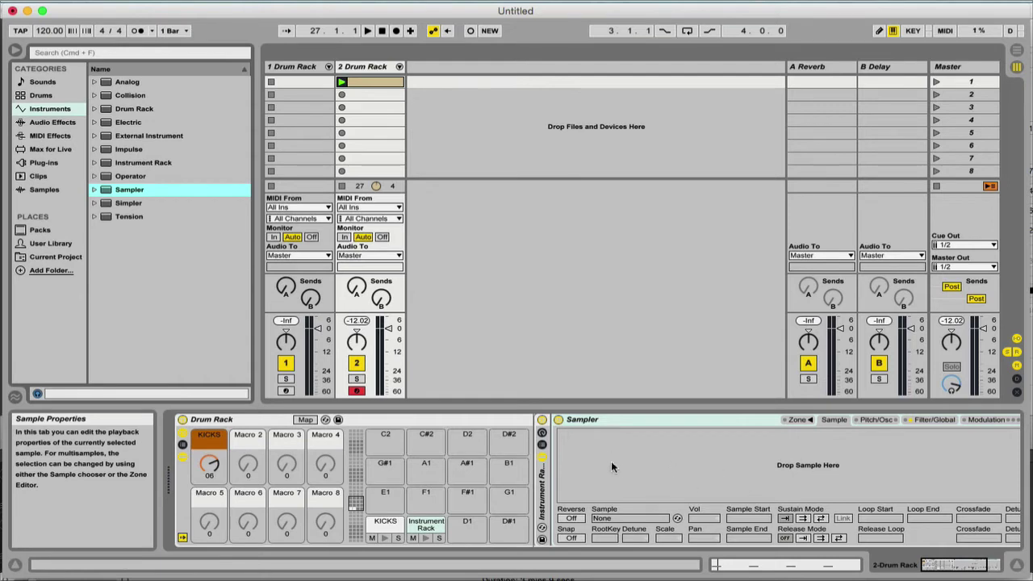
Search the samples for "snare" and load the nine Snare-SessionDry samples into the C#1 pad's empty Sampler.
left_click(104, 54)
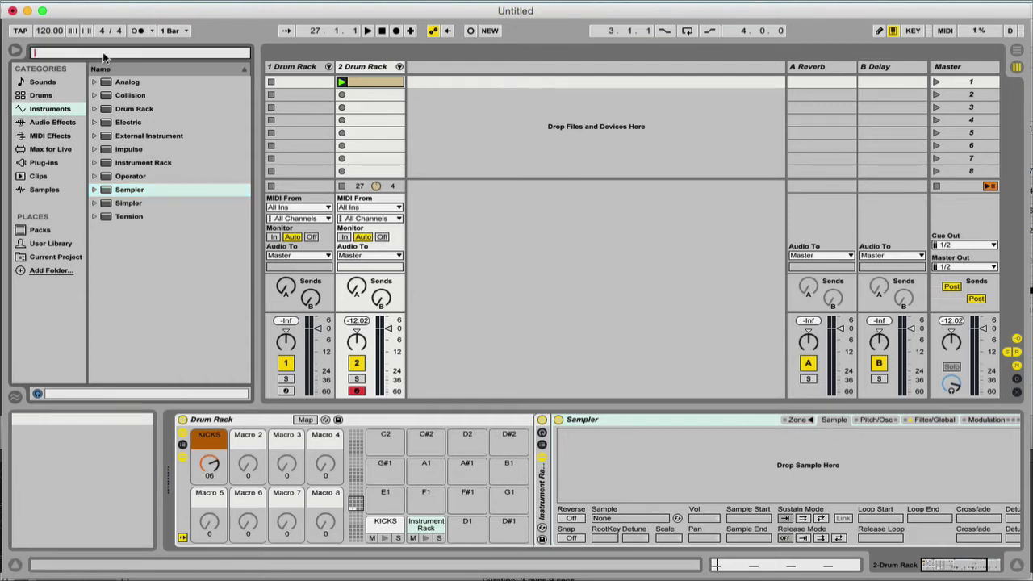
type("snare")
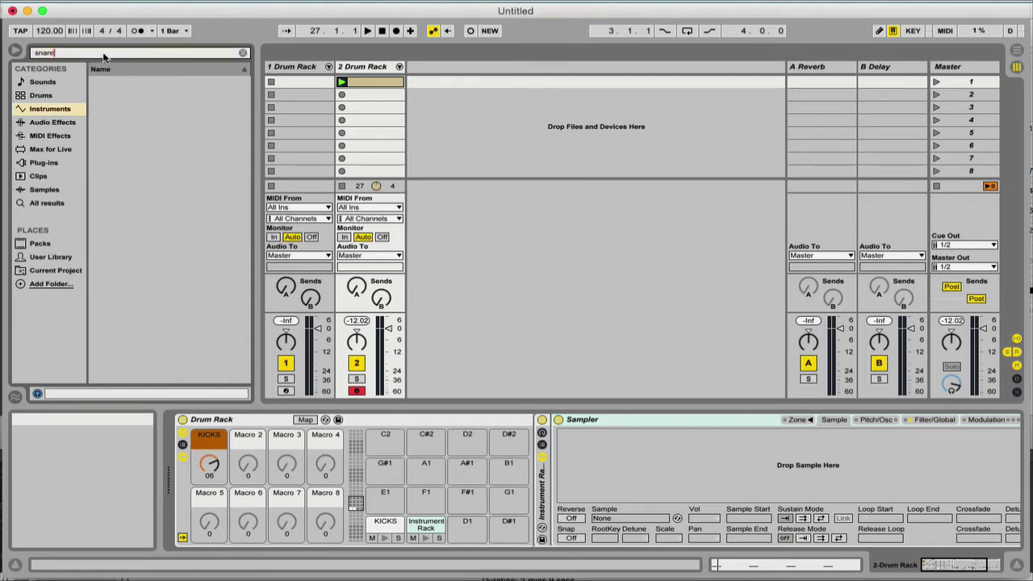
left_click(44, 190)
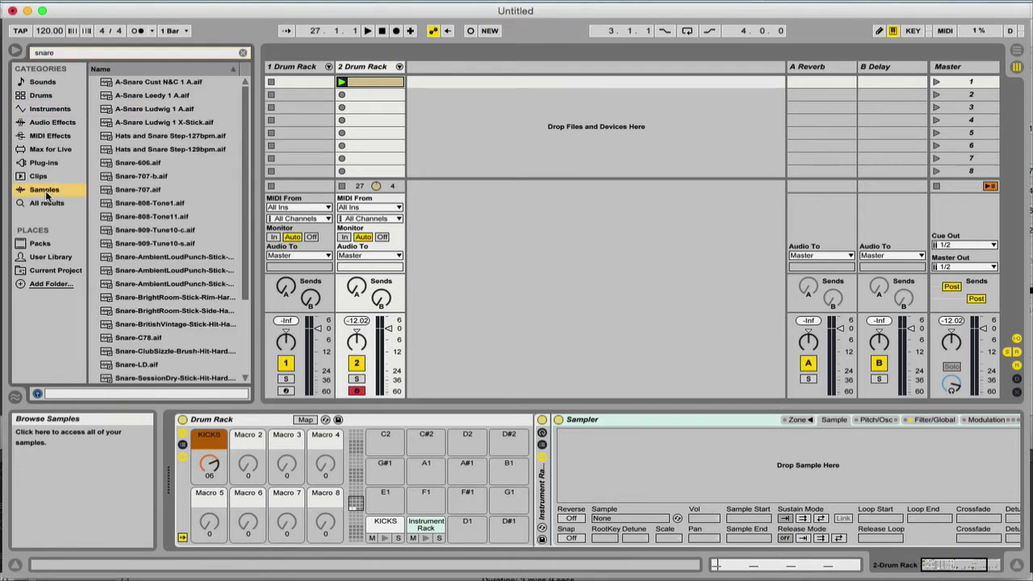
scroll(172, 230, "down", 5)
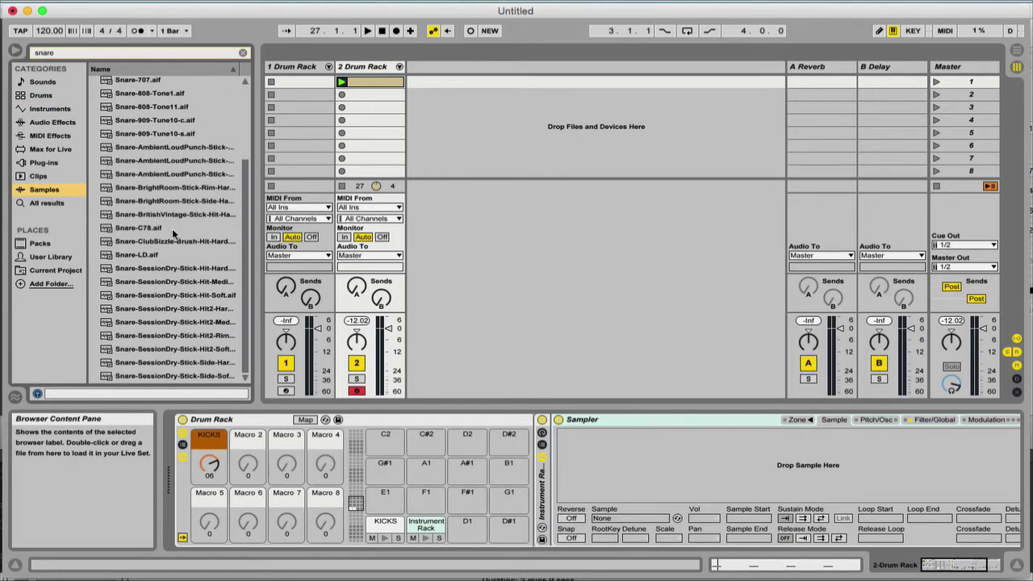
left_click(178, 271)
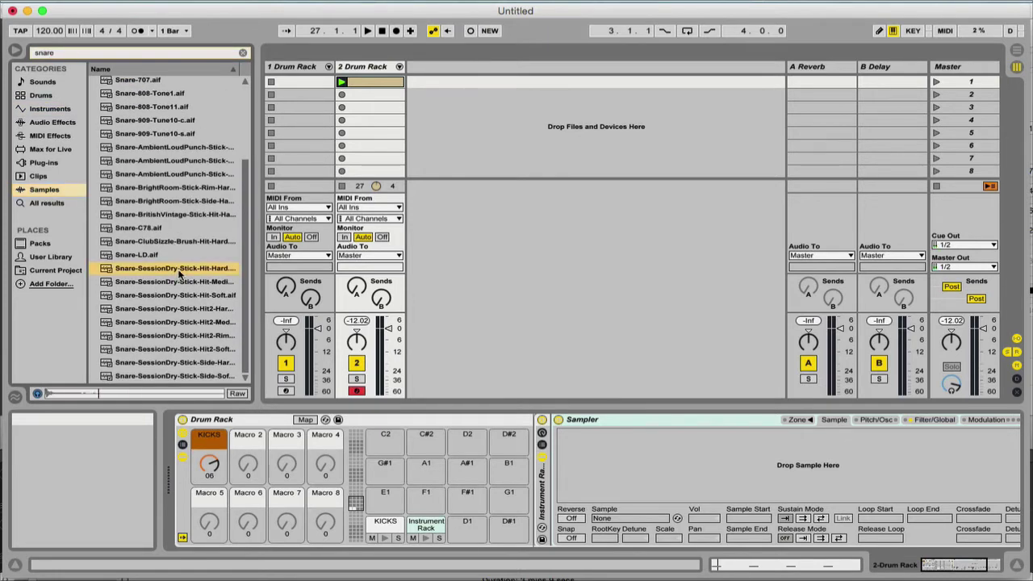
left_click(142, 376, "shift")
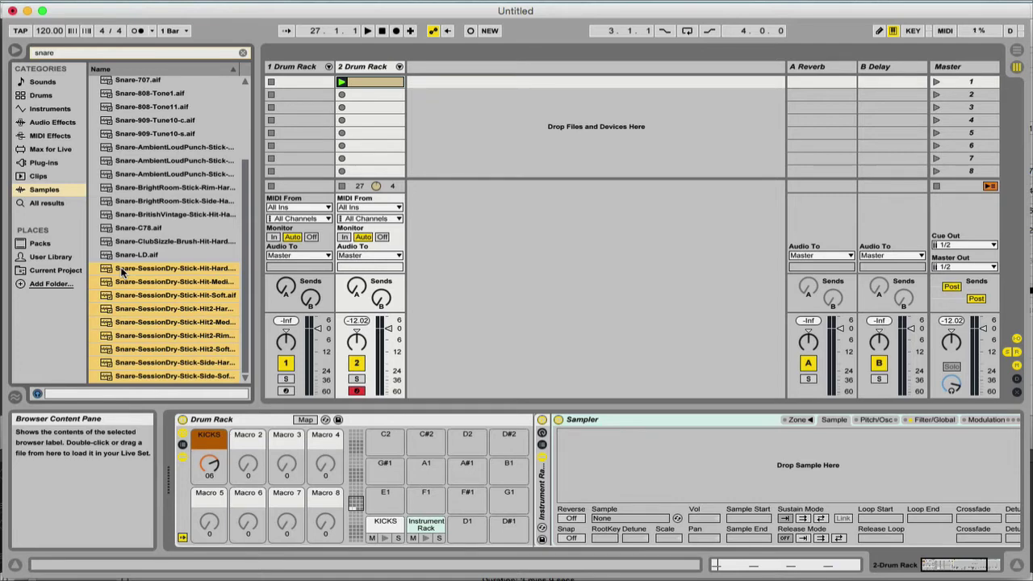
left_click_drag(121, 272, 658, 466)
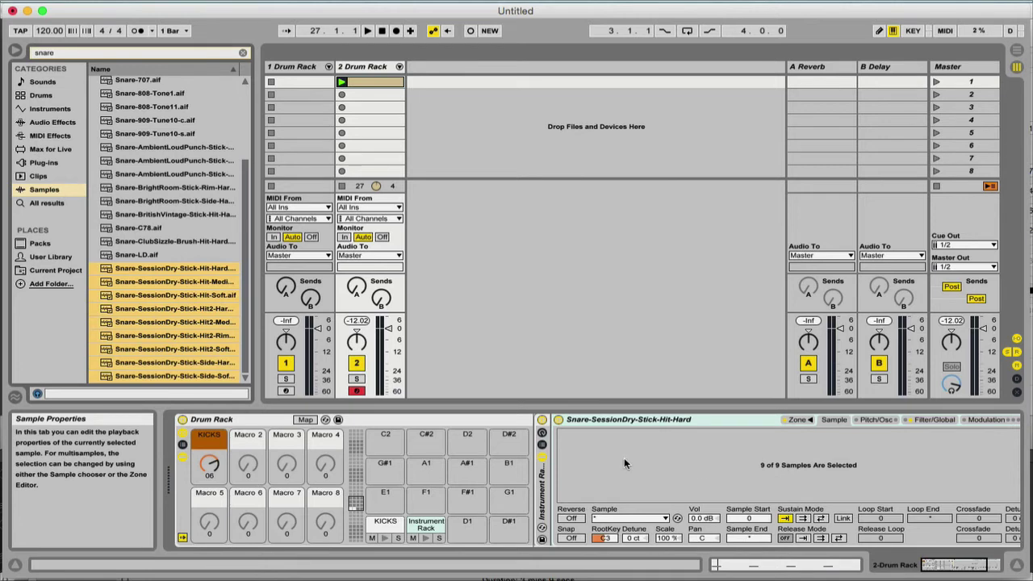
Narrow the sample select zones of all nine snares to 1–9 and distribute their ranges equally.
left_click(798, 419)
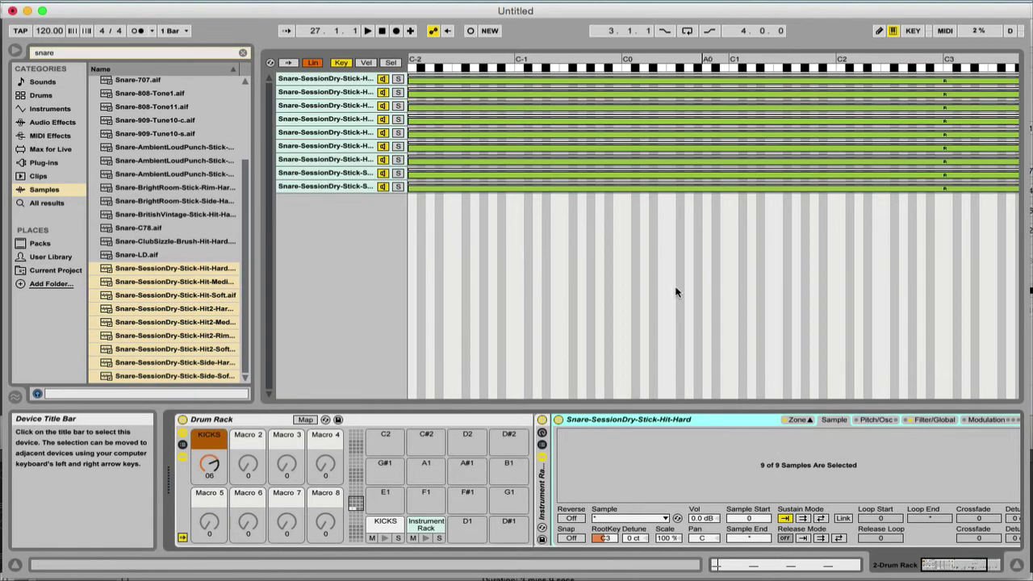
left_click(390, 62)
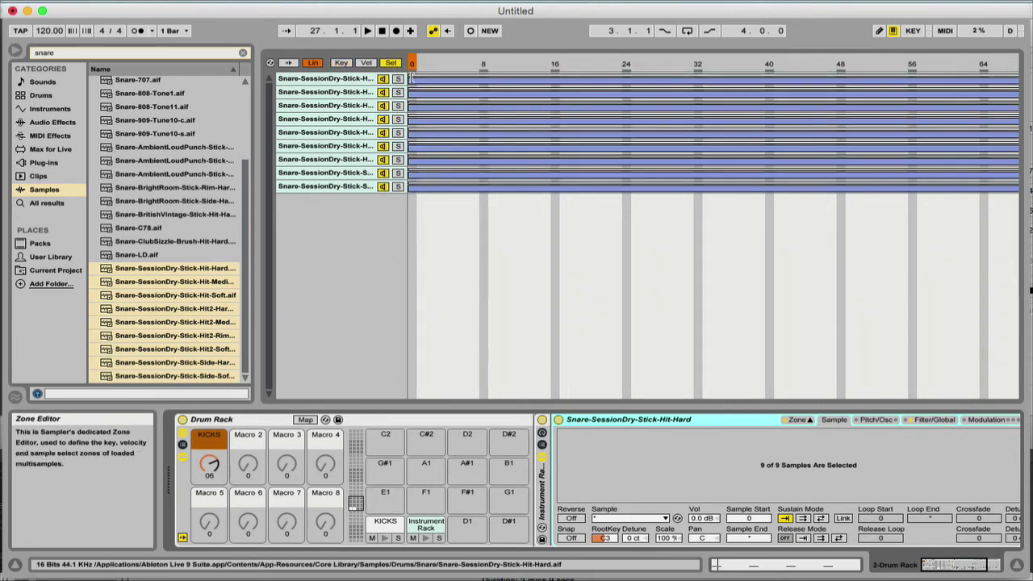
left_click_drag(412, 78, 418, 78)
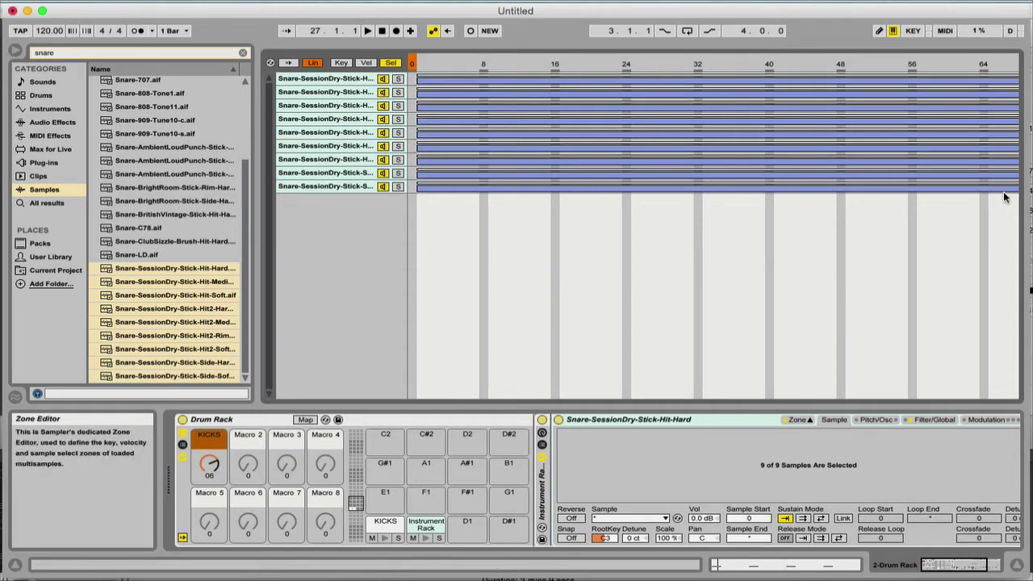
left_click_drag(1011, 193, 492, 196)
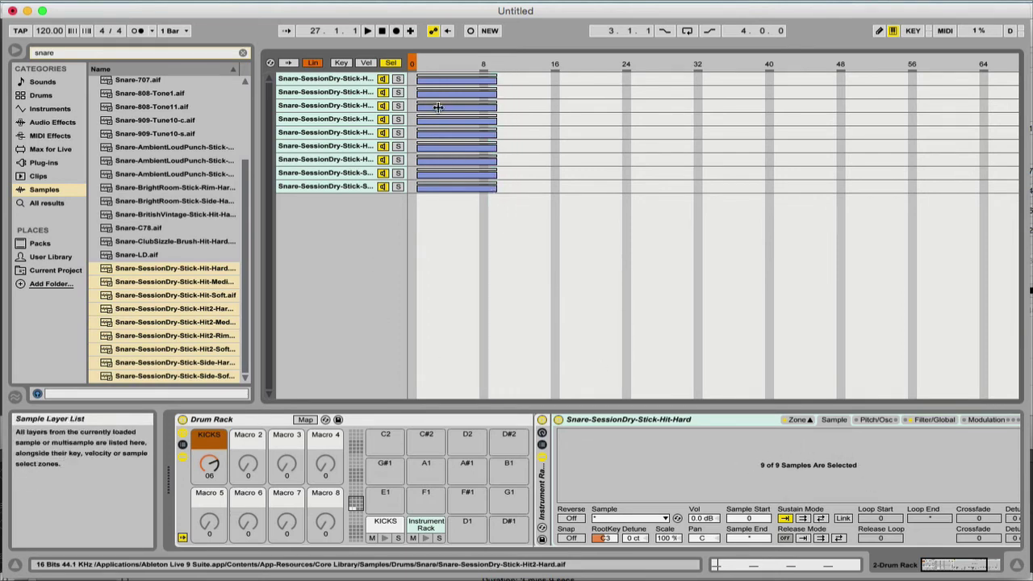
right_click(443, 83)
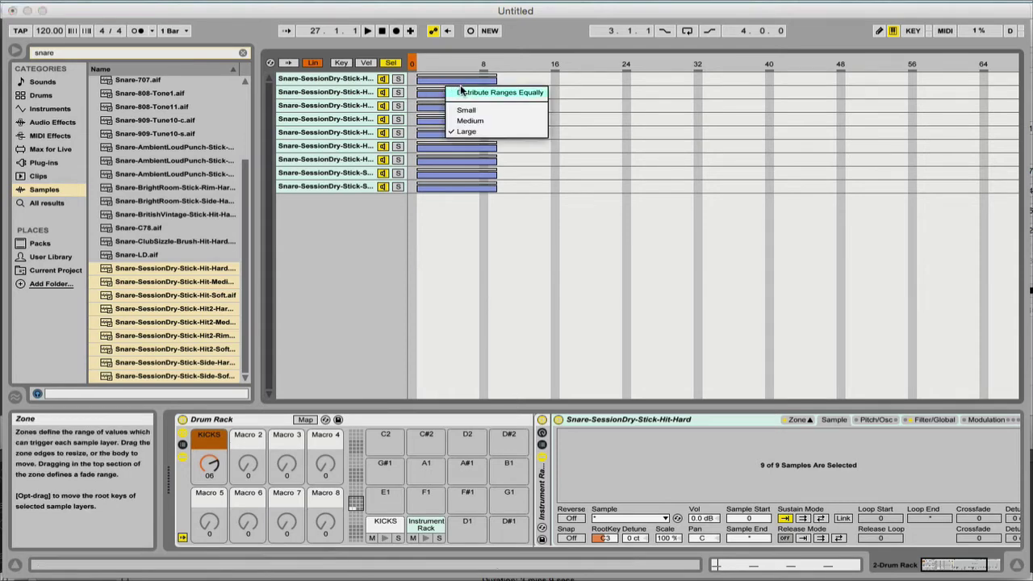
left_click(474, 94)
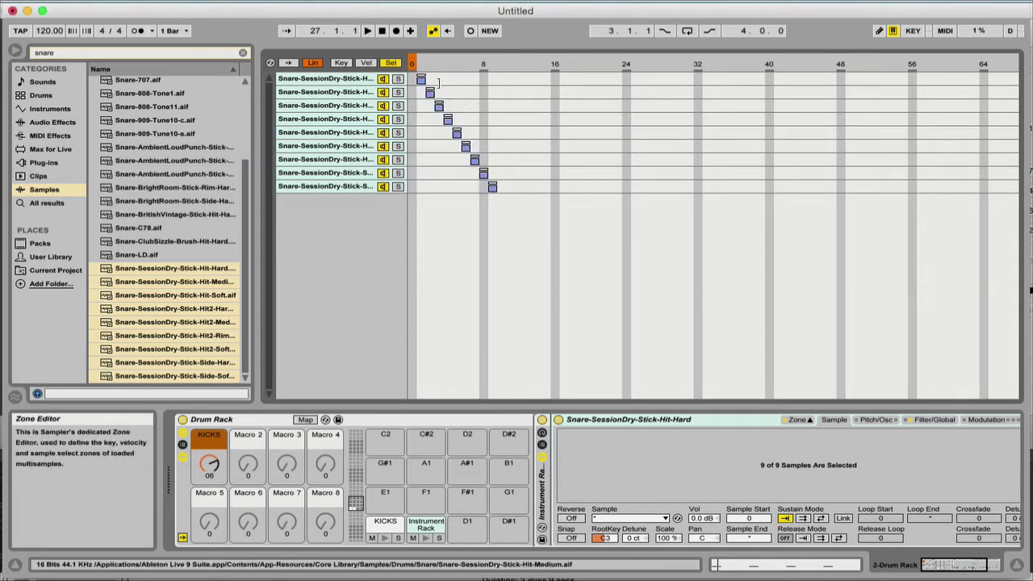
Map the snare Sampler's sample selector to Macro 1 of its Instrument Rack and limit the mapping range to 1–9.
right_click(411, 63)
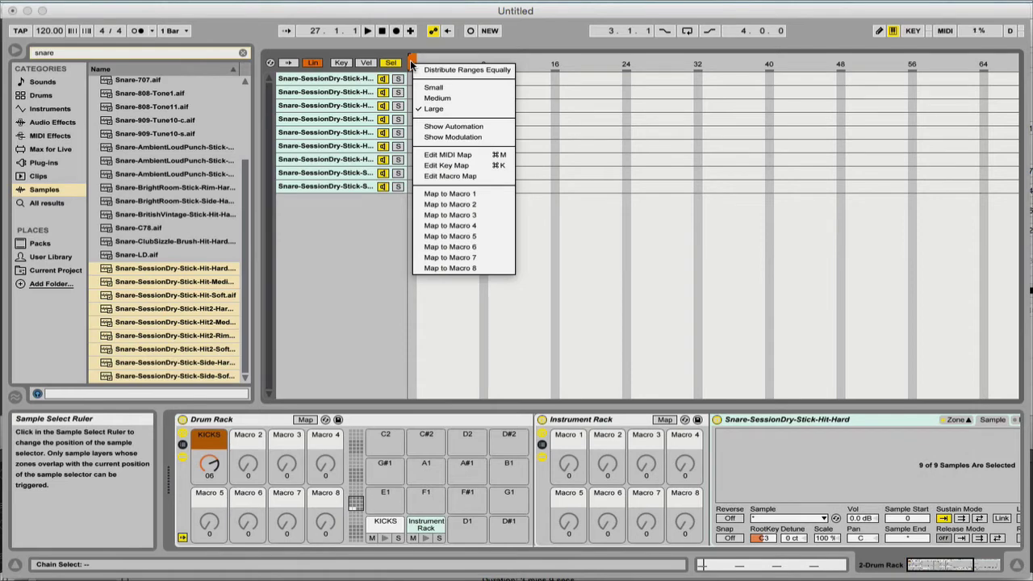
left_click(468, 194)
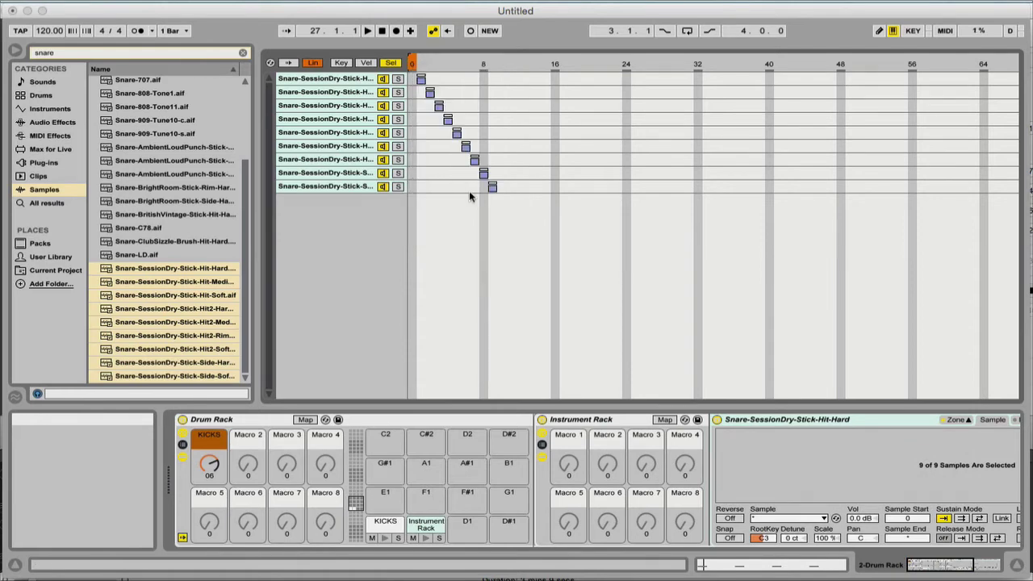
left_click(569, 466)
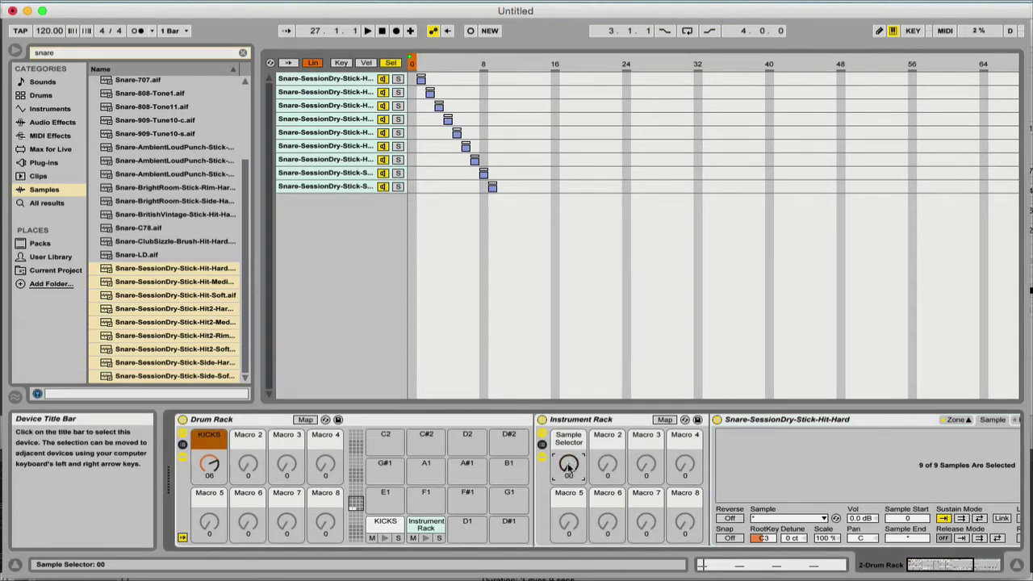
left_click(665, 419)
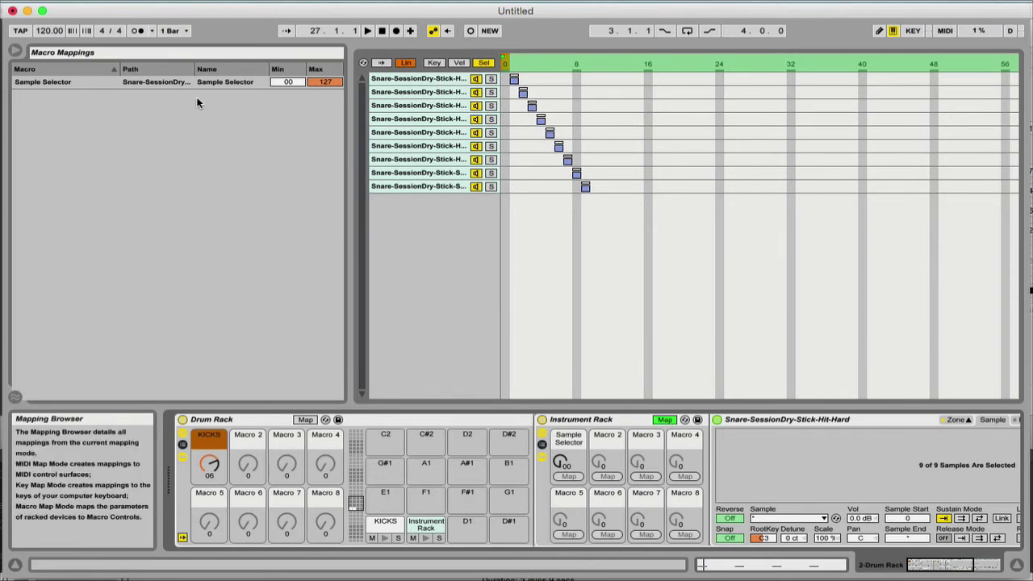
left_click(279, 82)
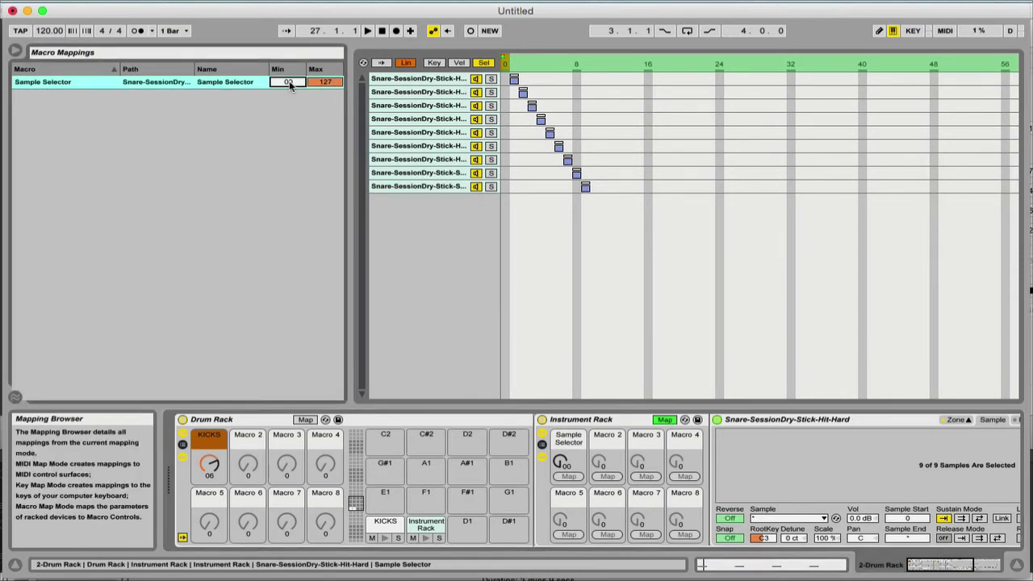
type("1")
left_click(327, 82)
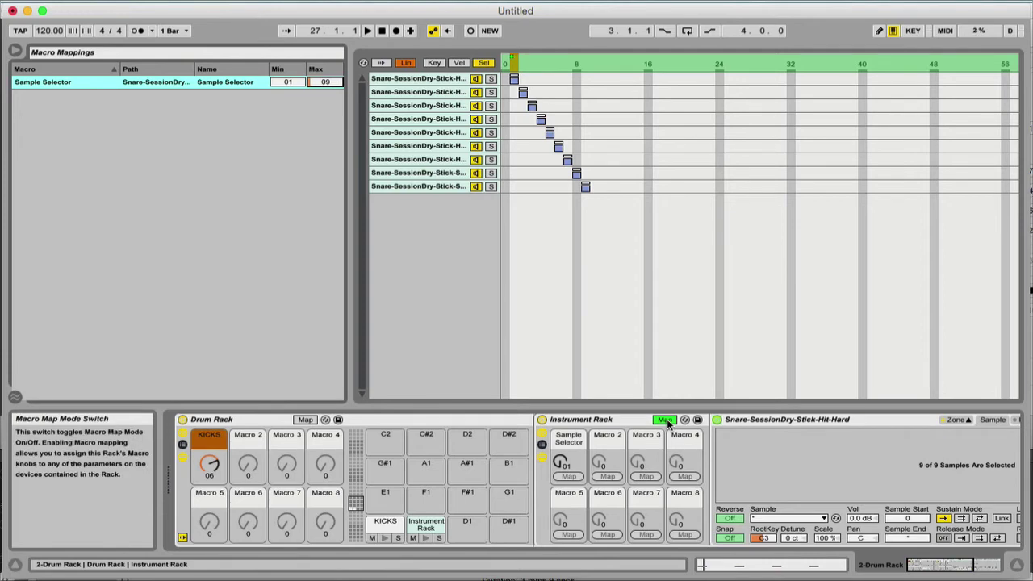
left_click(667, 420)
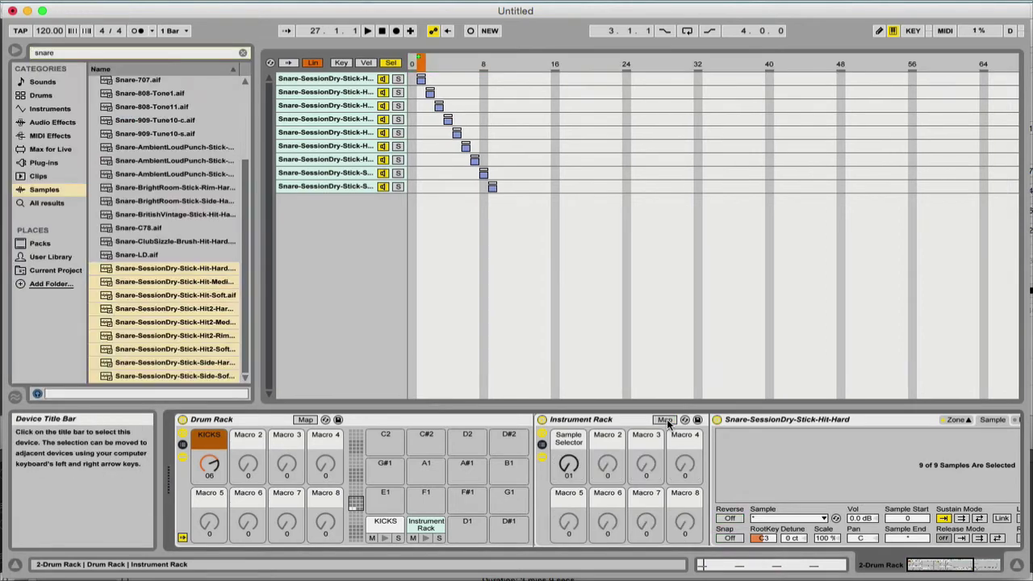
Set the snare Sampler's volume envelope sustain to -inf dB and its release to 60.0 s.
scroll(596, 455, "right", 5)
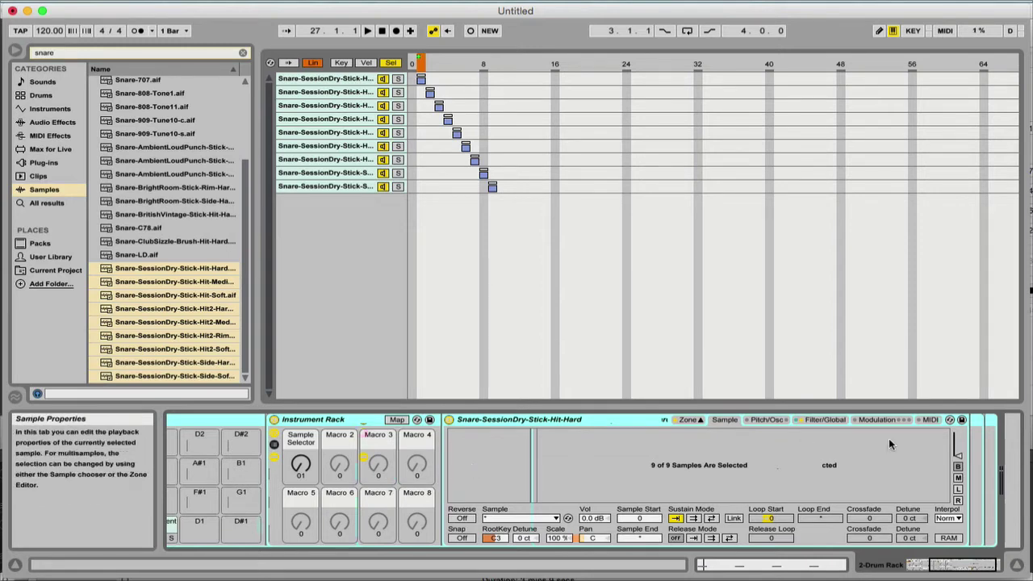
left_click(820, 420)
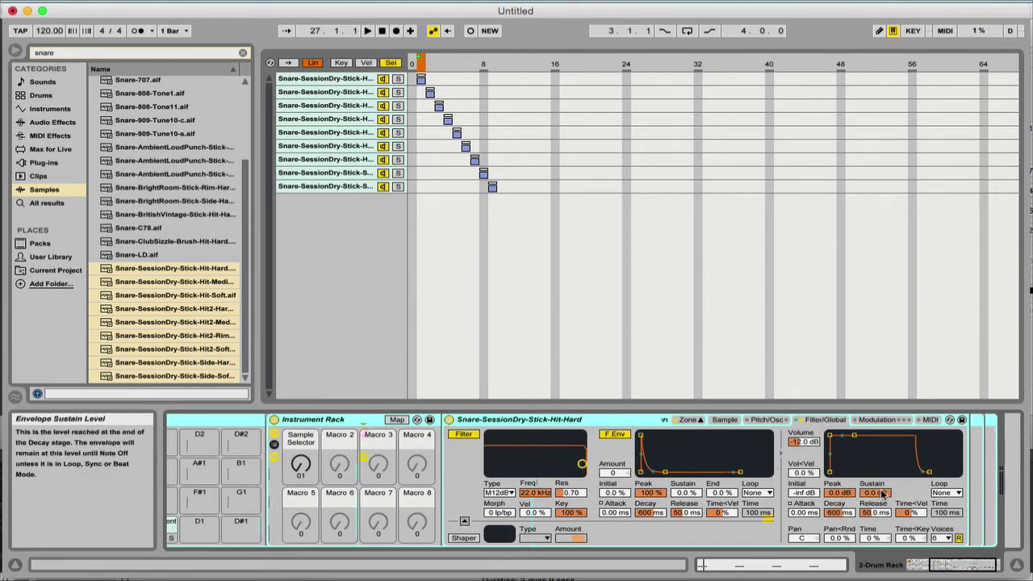
left_click_drag(884, 493, 884, 565)
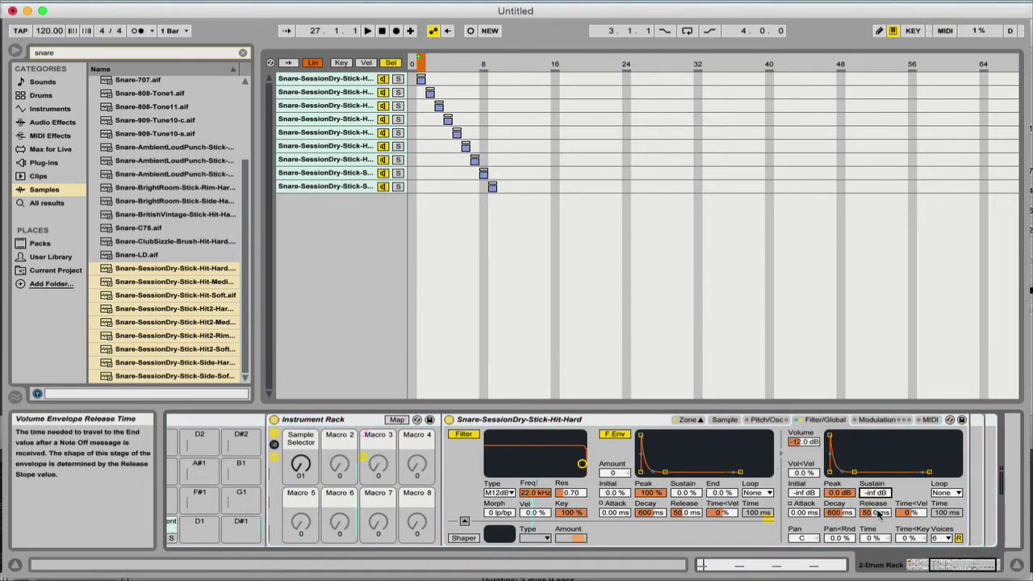
left_click_drag(875, 513, 875, 419)
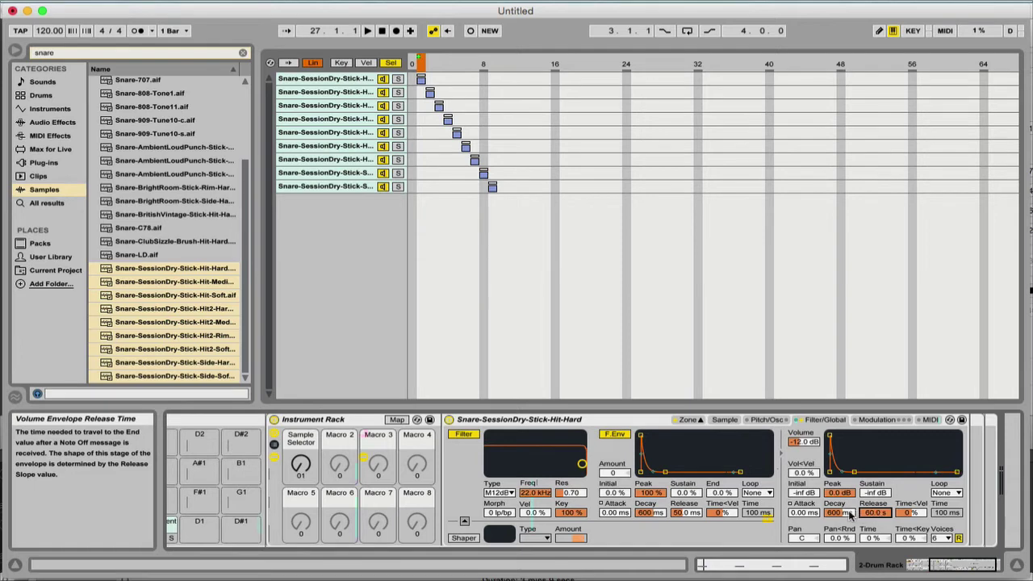
Map the snare's volume envelope decay to Macro 2 and set that macro to about 608 ms.
right_click(840, 513)
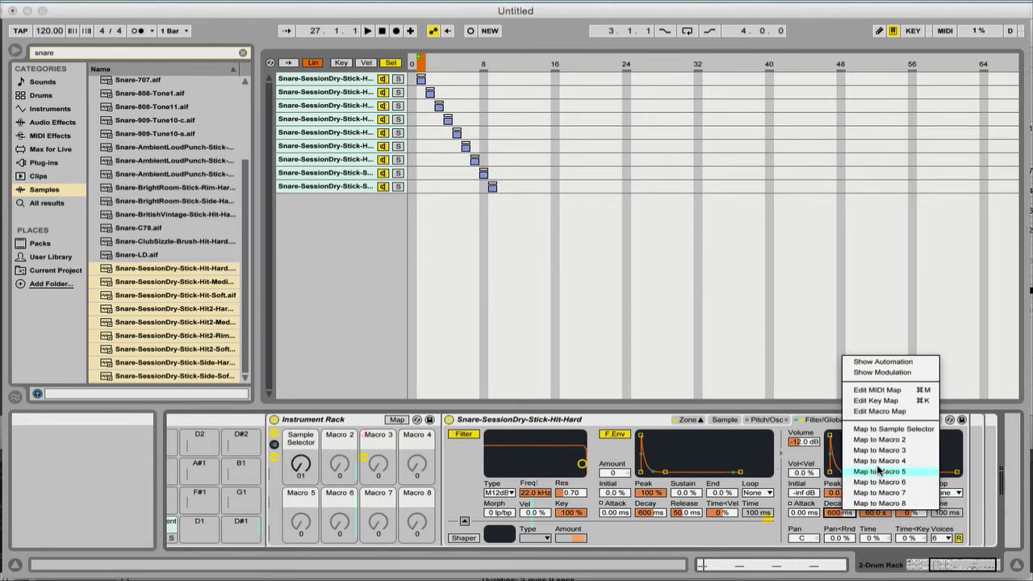
left_click(886, 440)
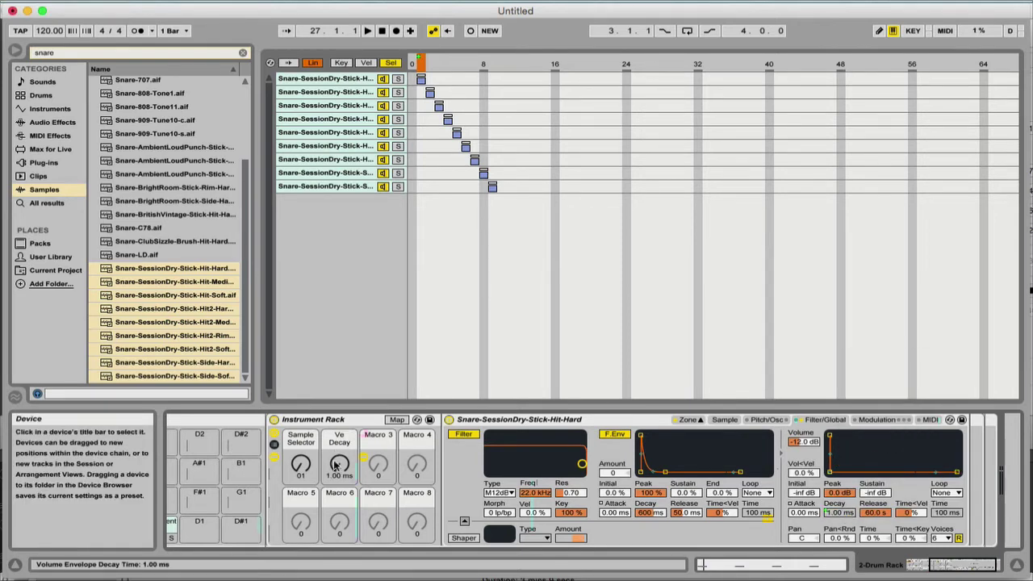
mouse_move(340, 465)
left_mouse_down()
mouse_move(339, 436)
mouse_move(349, 478)
left_mouse_up()
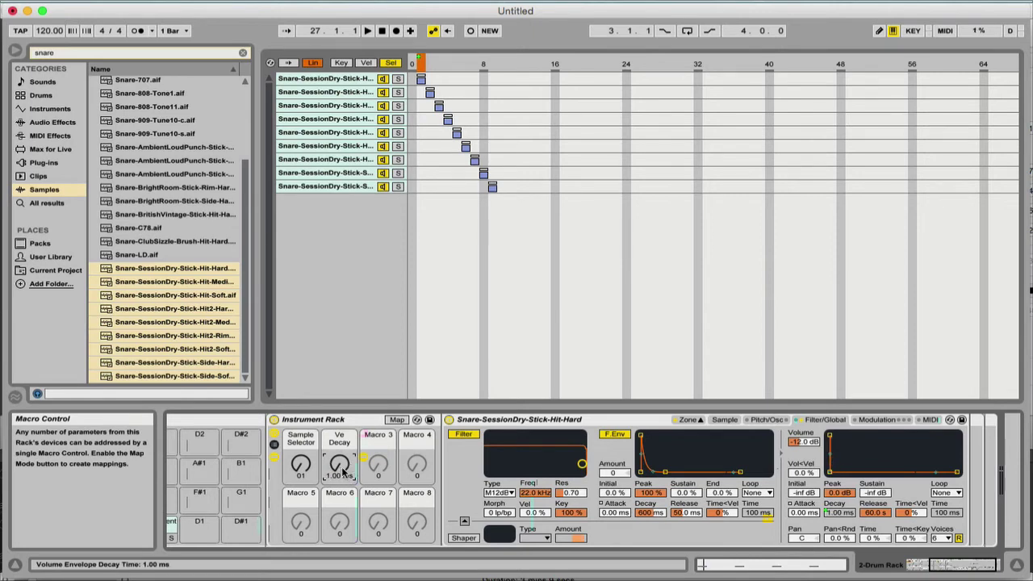
left_click_drag(340, 472, 340, 440)
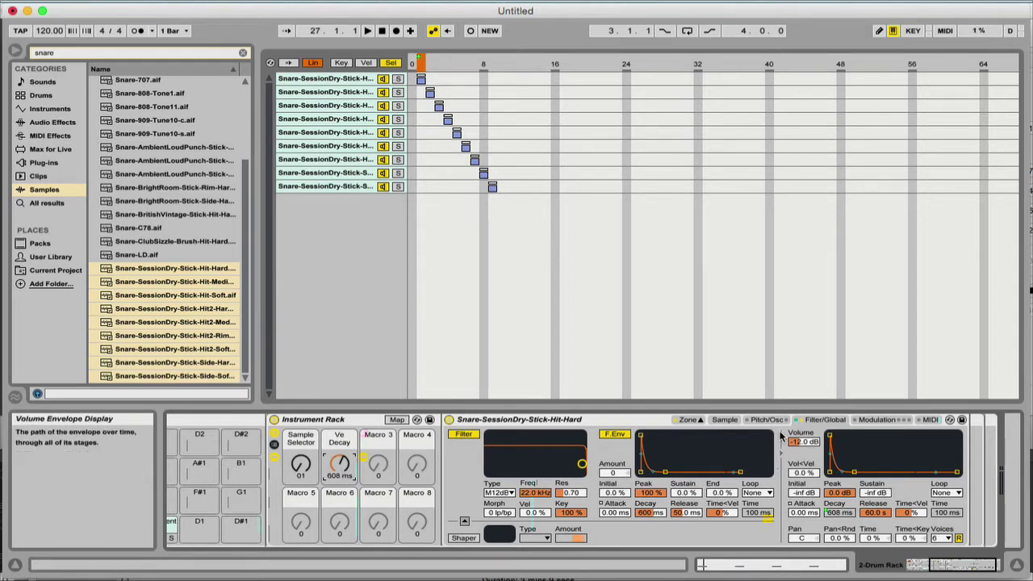
Map the snare Sampler's transposition to Macro 3 of its Instrument Rack.
left_click(767, 419)
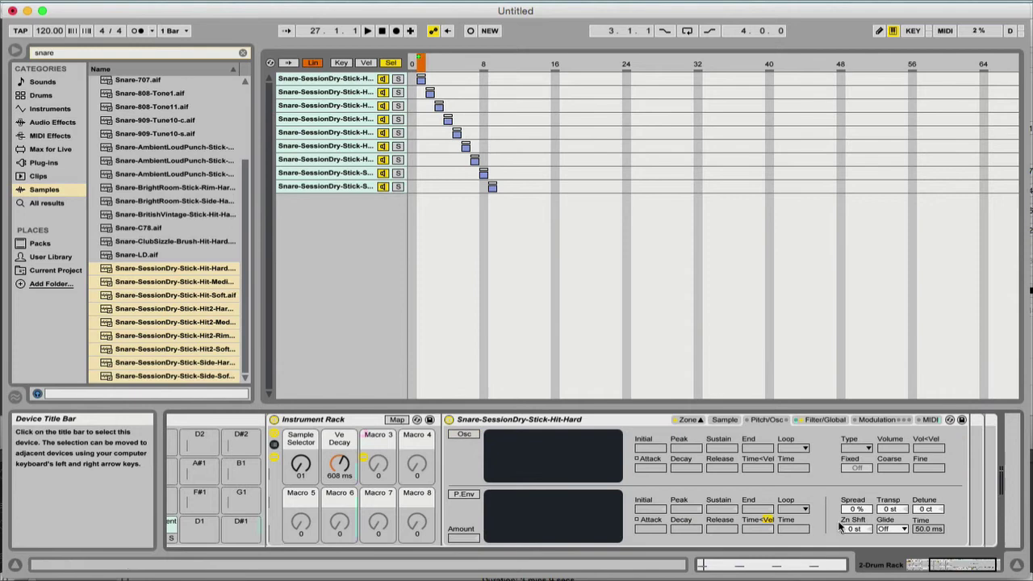
right_click(894, 509)
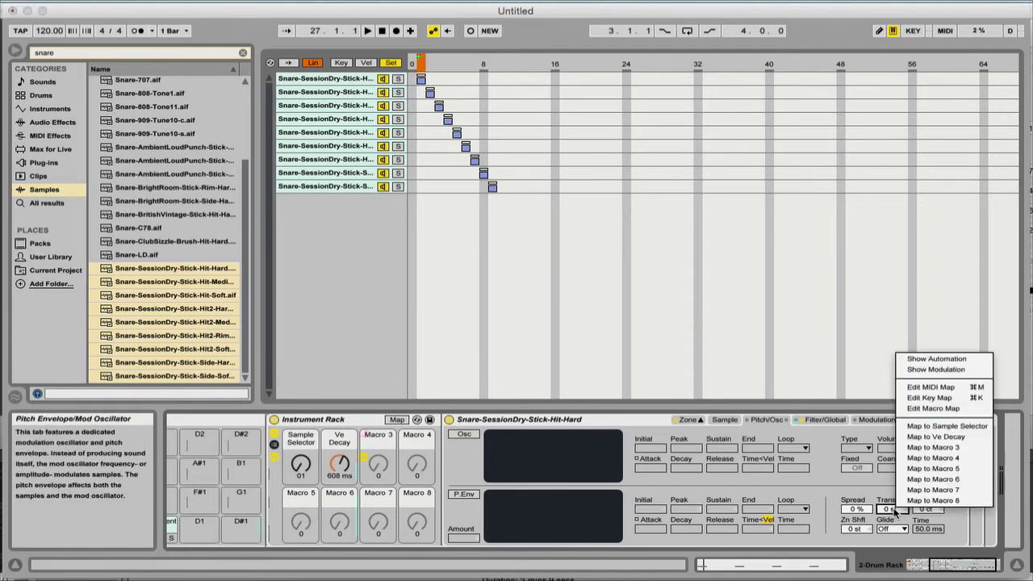
left_click(932, 449)
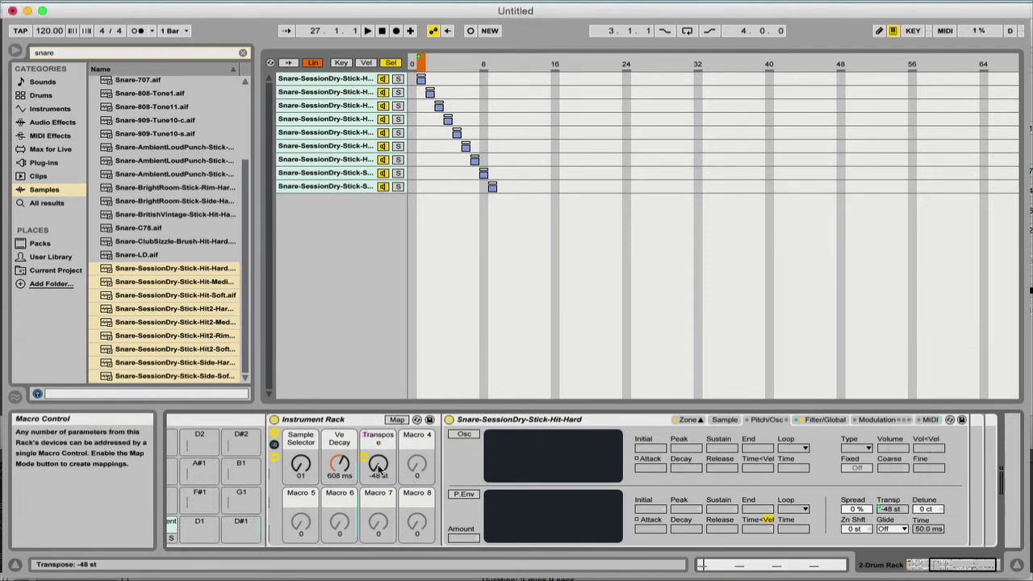
Limit the snare rack's Transpose macro mapping to -12 to +12 st and reset the macro to 0 st.
left_click(396, 420)
left_click(292, 96)
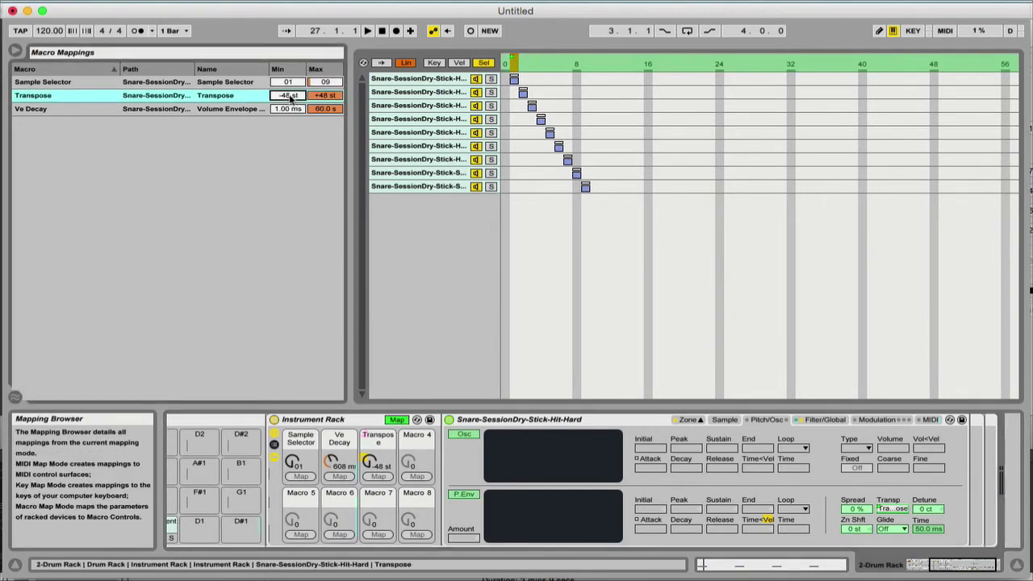
type("-12")
key("Return")
left_click(328, 96)
type("12")
key("Return")
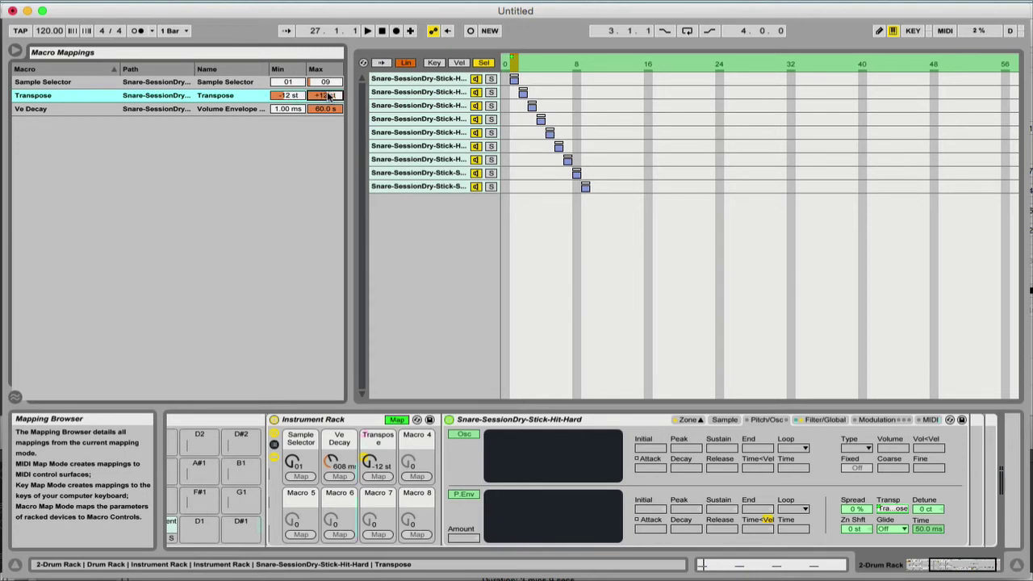
left_click(396, 420)
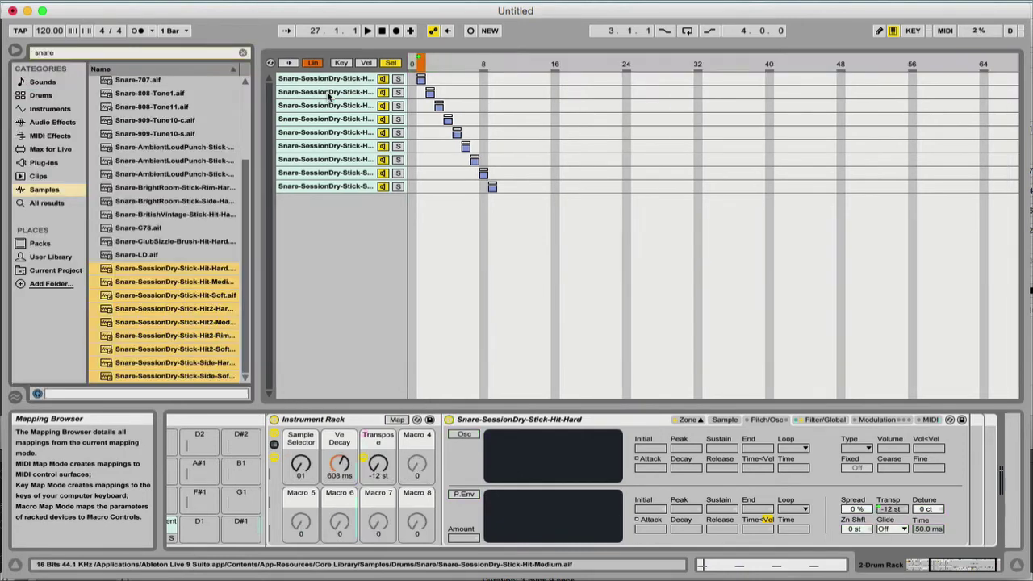
key("Delete")
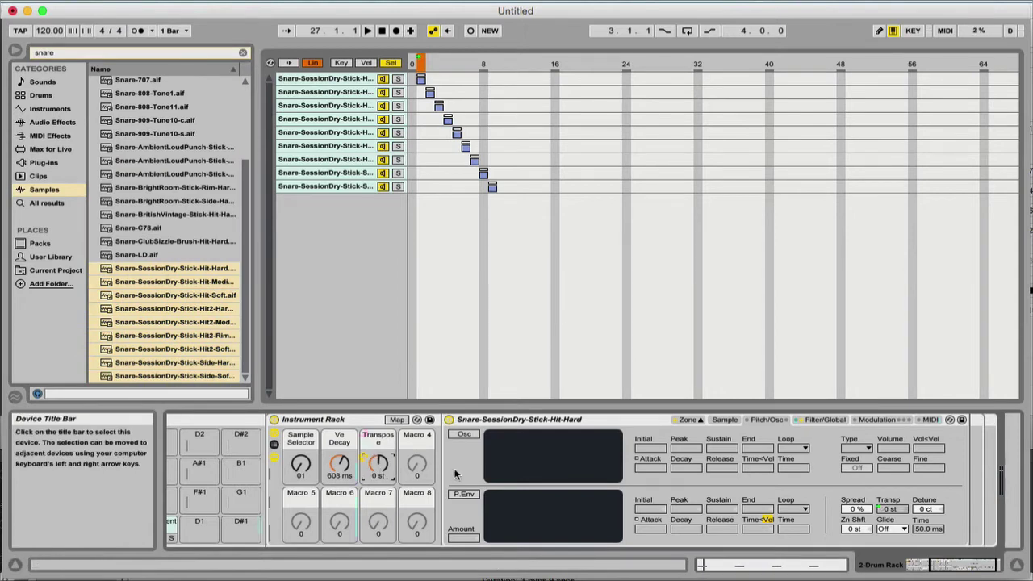
Rename the snare Instrument Rack as "snares".
scroll(455, 475, "left", 5)
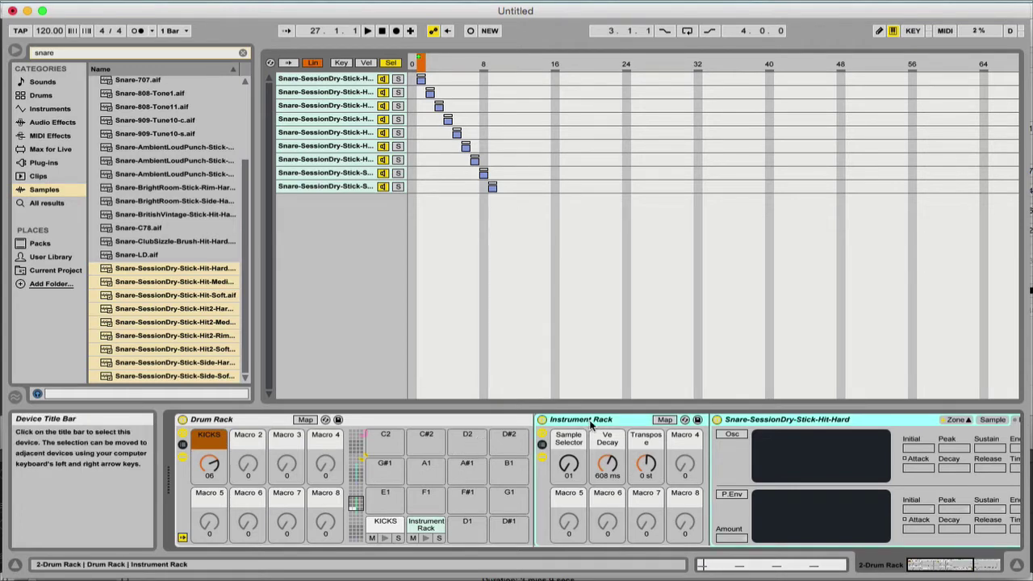
key("super+r")
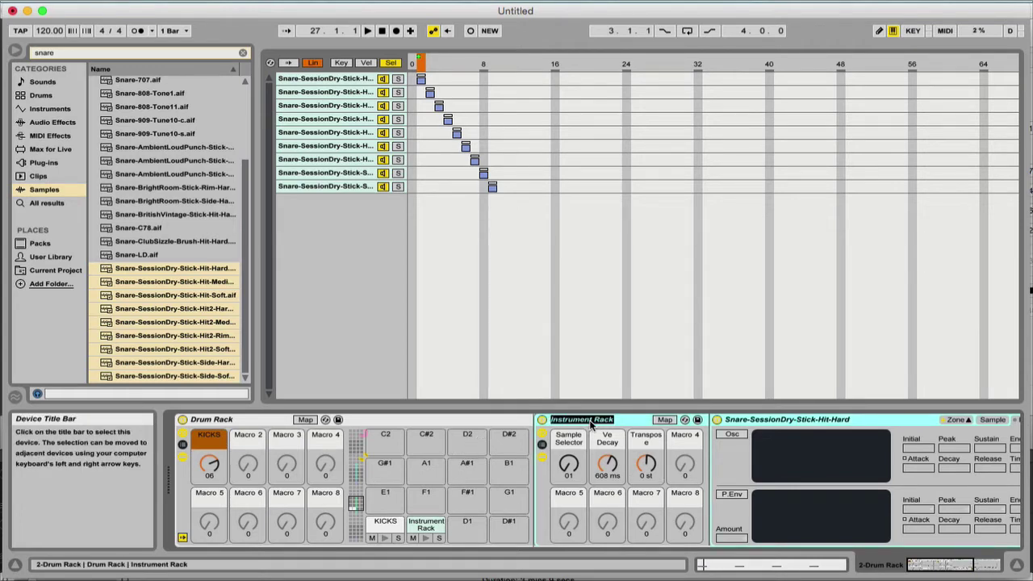
type("snares")
key("Return")
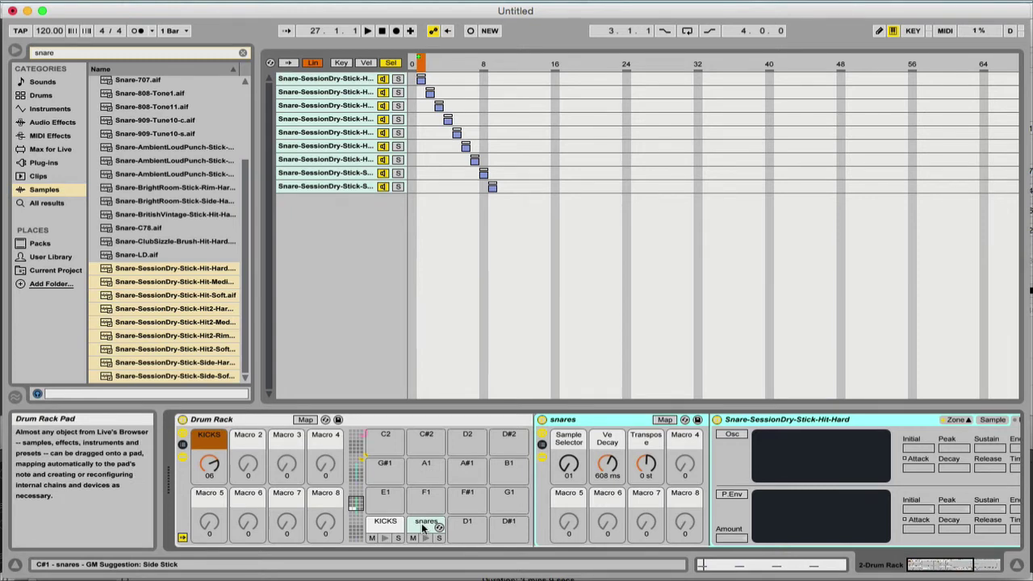
Add snares notes at 1.2 and 1.4 in the MIDI clip of the second Drum Rack track.
key("Tab")
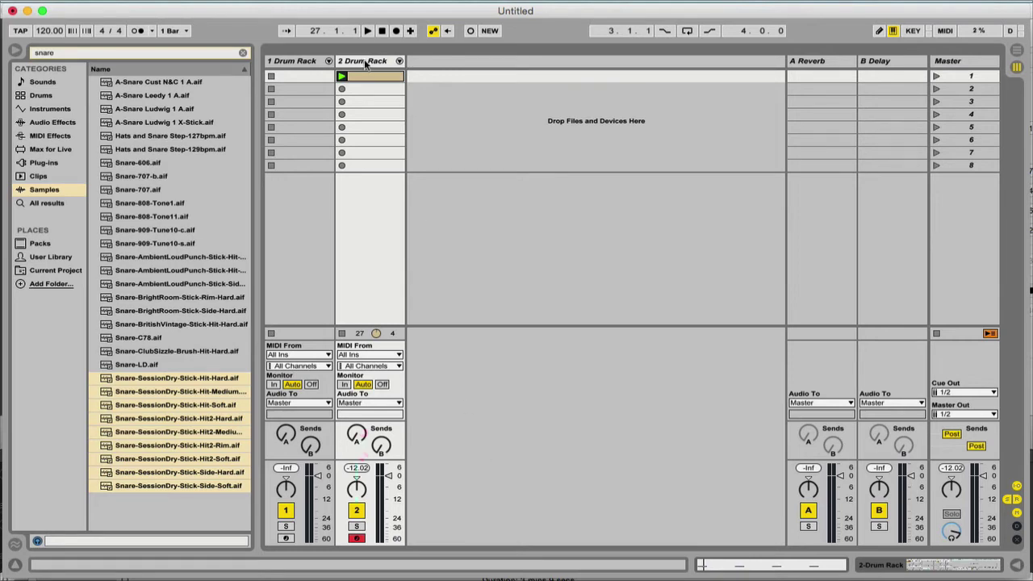
double_click(387, 76)
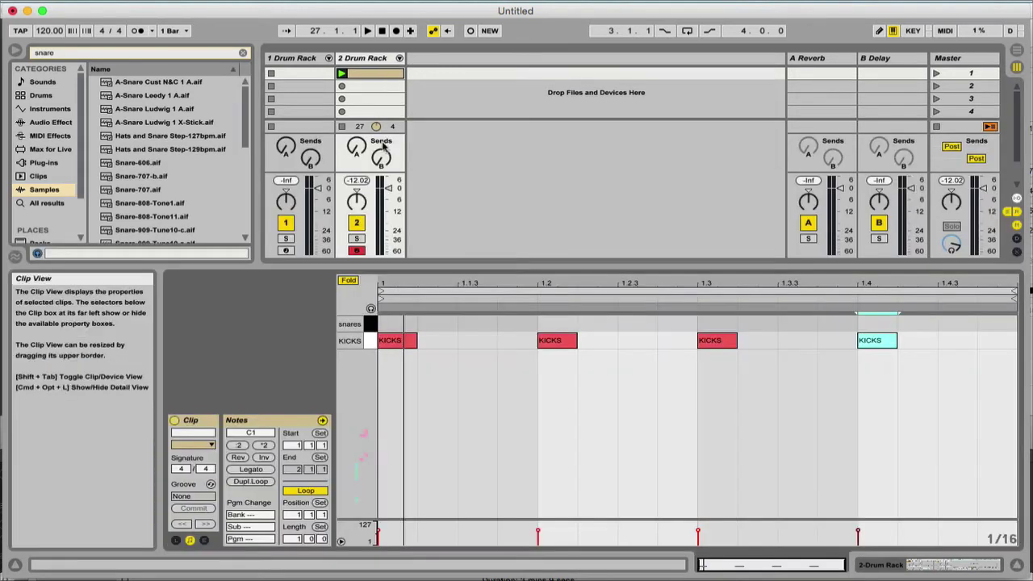
double_click(557, 323)
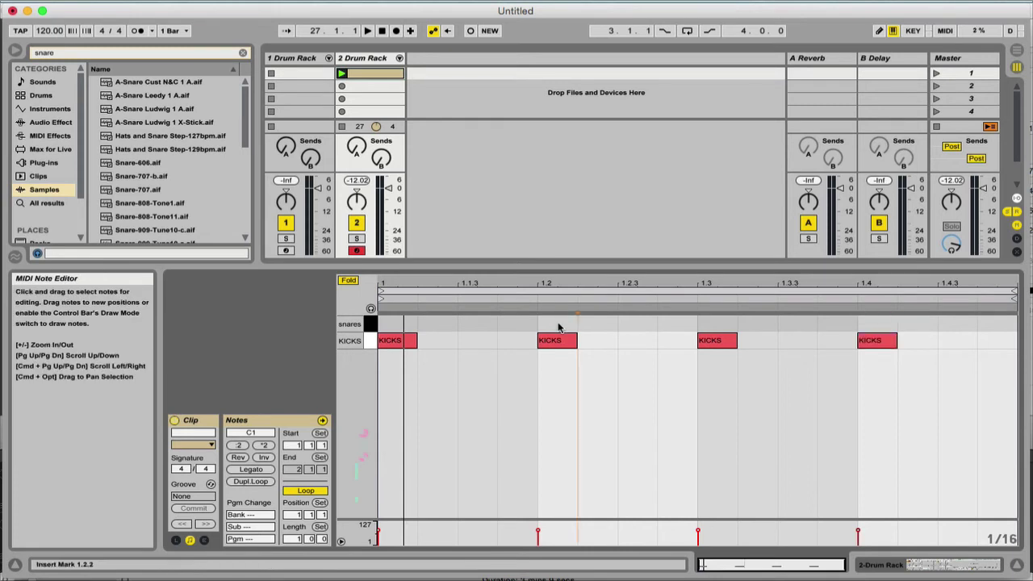
double_click(875, 324)
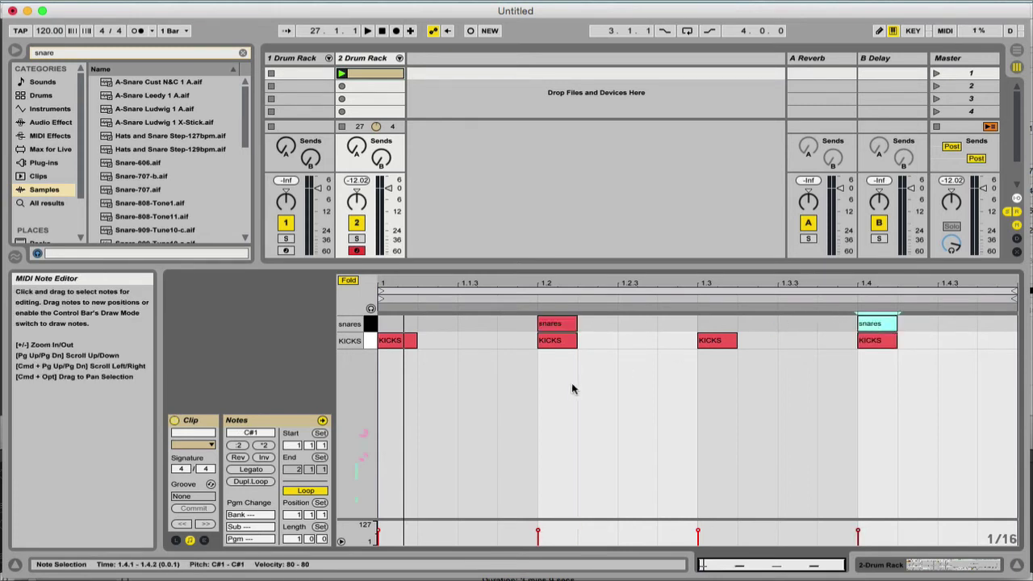
key("super+alt+l")
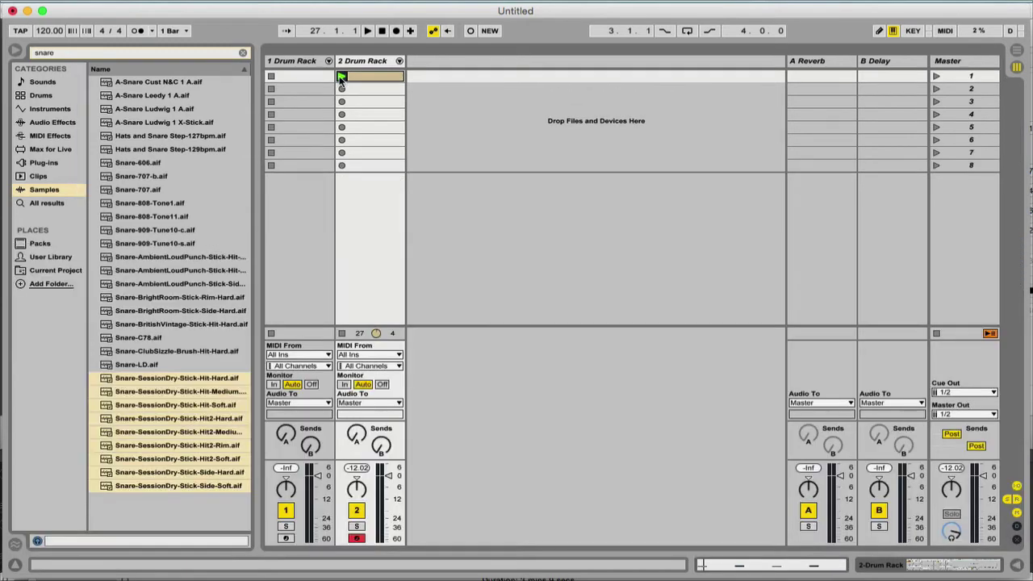
Play the clip while setting the snares rack's Sample Selector to 07 and its Ve Decay to 17.8 s.
left_click(341, 76)
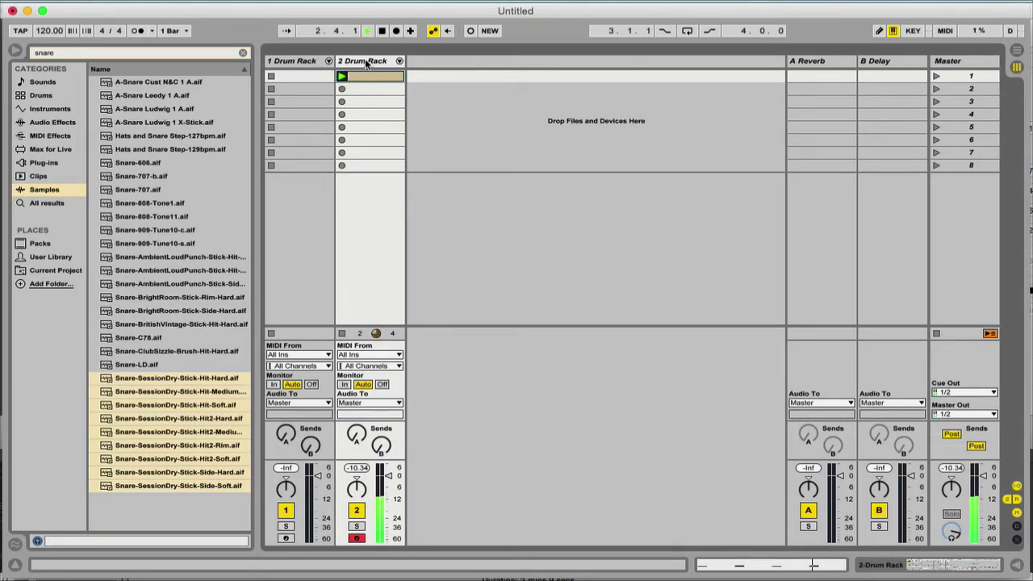
double_click(367, 64)
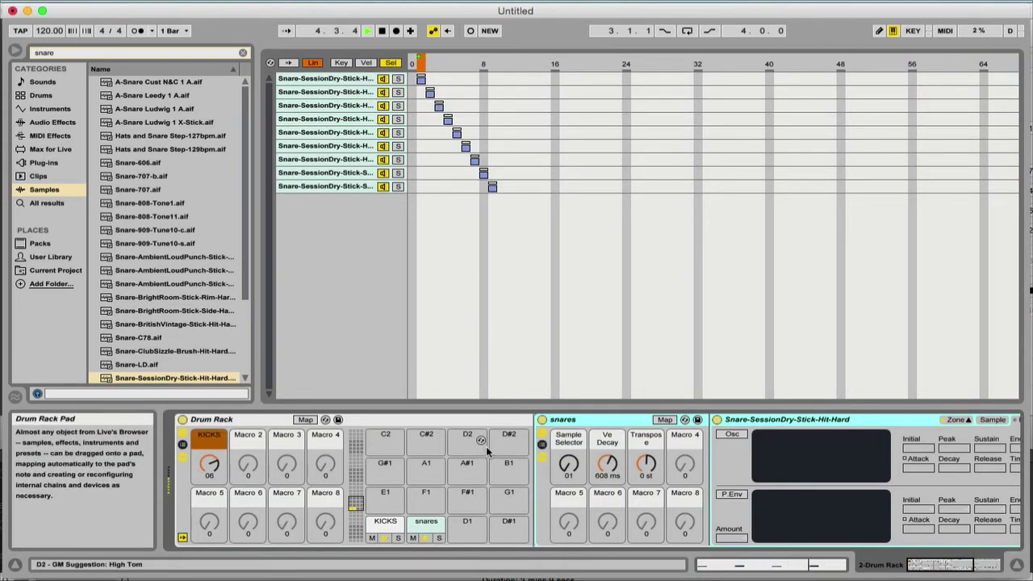
left_click_drag(568, 465, 570, 453)
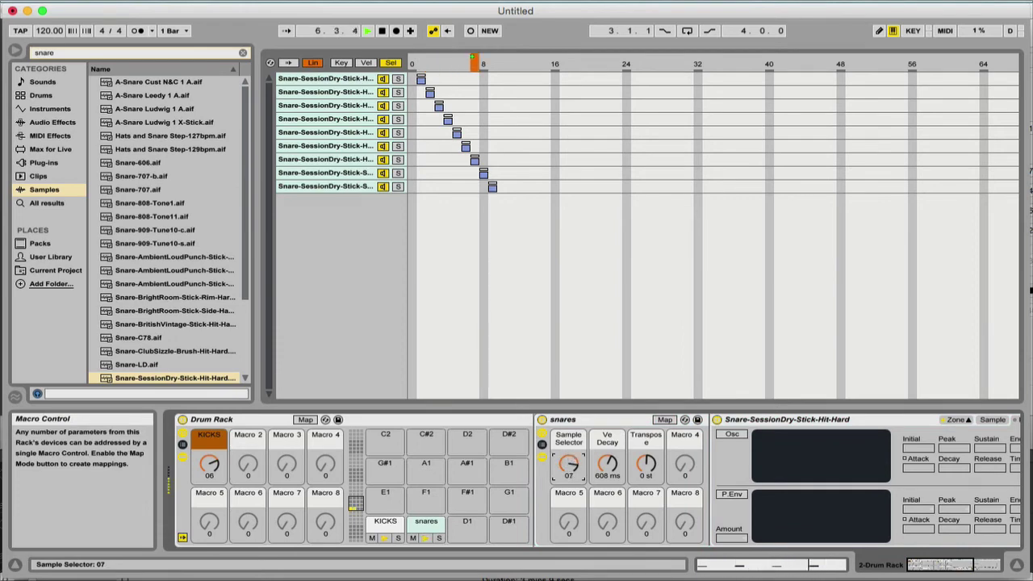
mouse_move(570, 454)
left_mouse_down()
mouse_move(608, 462)
mouse_move(608, 432)
mouse_move(569, 468)
mouse_move(569, 484)
mouse_move(571, 465)
left_mouse_up()
key("space")
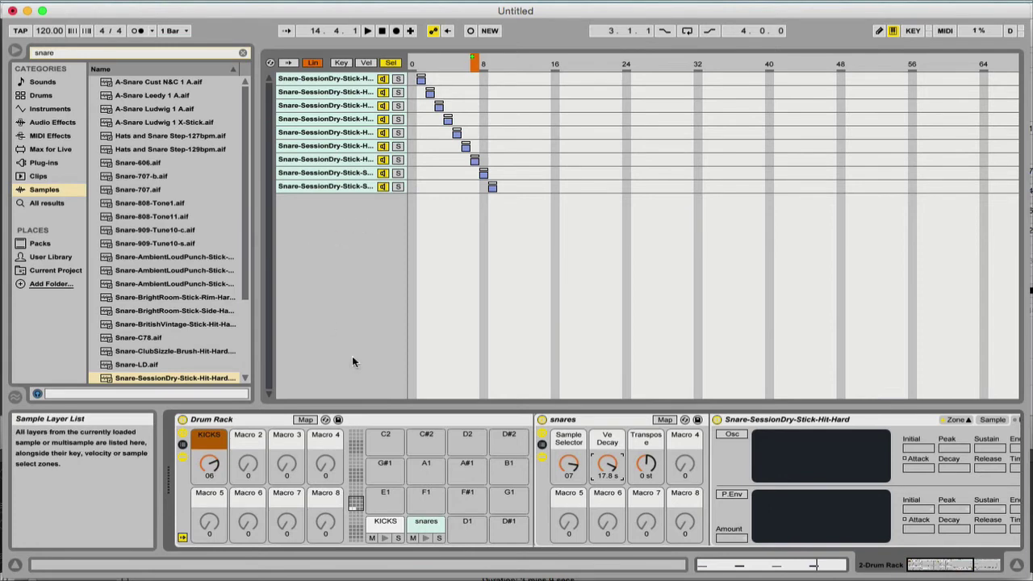
Map the snares rack's Sample Selector macro to Macro 2 of the Drum Rack.
left_click(569, 464)
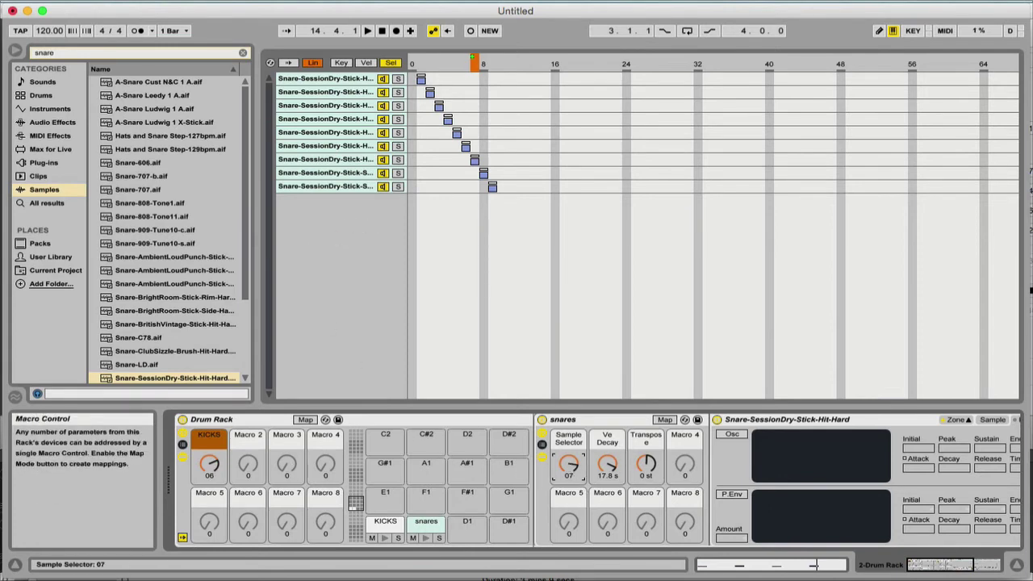
mouse_move(569, 464)
left_mouse_down()
mouse_move(569, 503)
mouse_move(569, 493)
left_mouse_up()
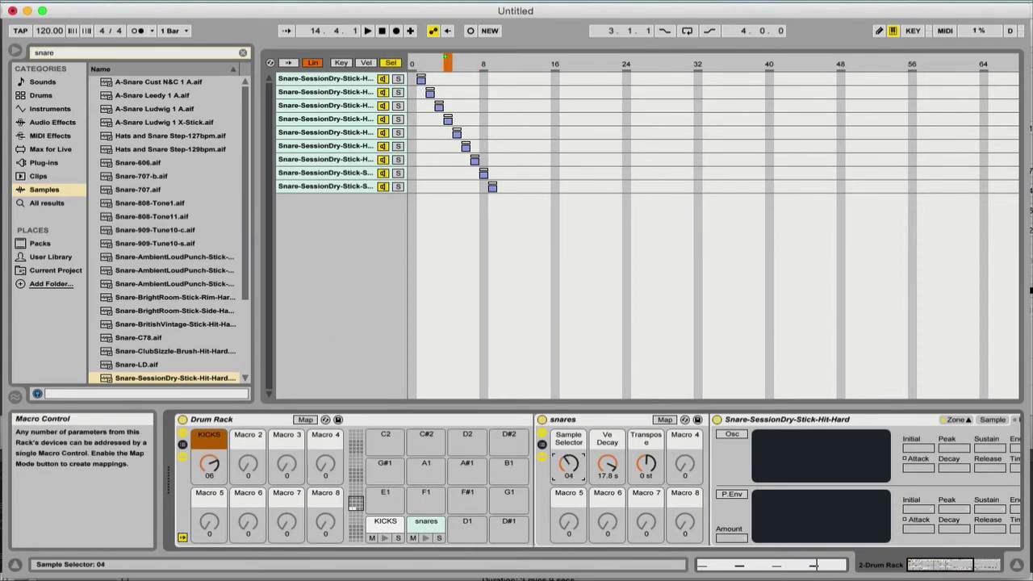
right_click(569, 465)
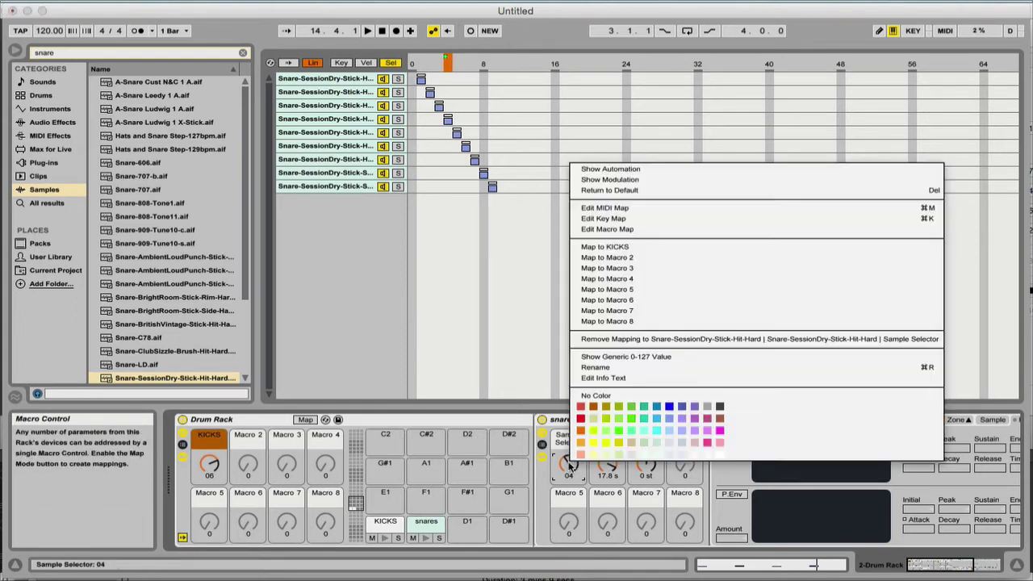
left_click(626, 259)
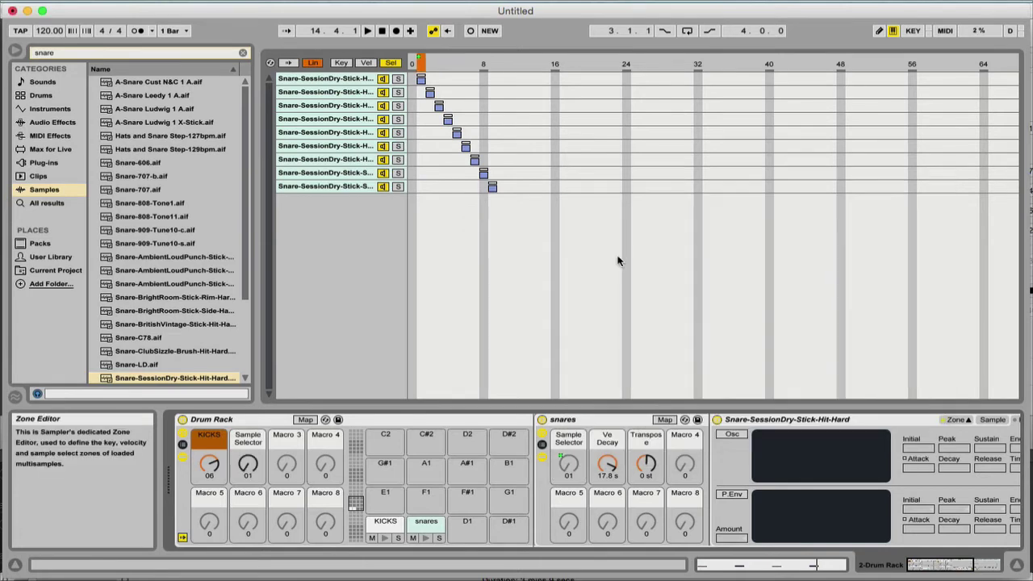
Rename the Drum Rack's second macro as SNARES and colour it cyan.
left_click(251, 442)
type("SNARES")
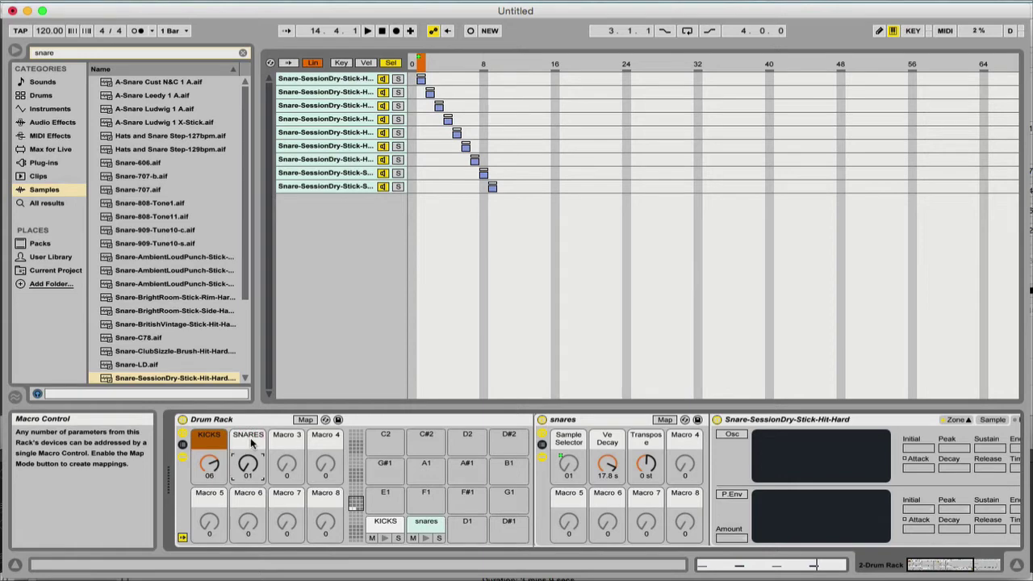
right_click(251, 442)
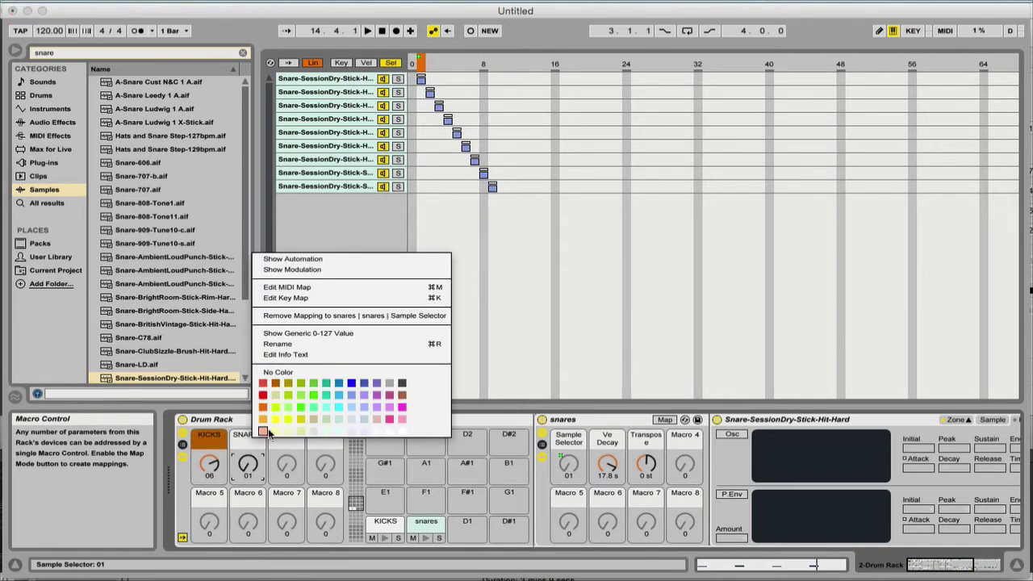
left_click(336, 404)
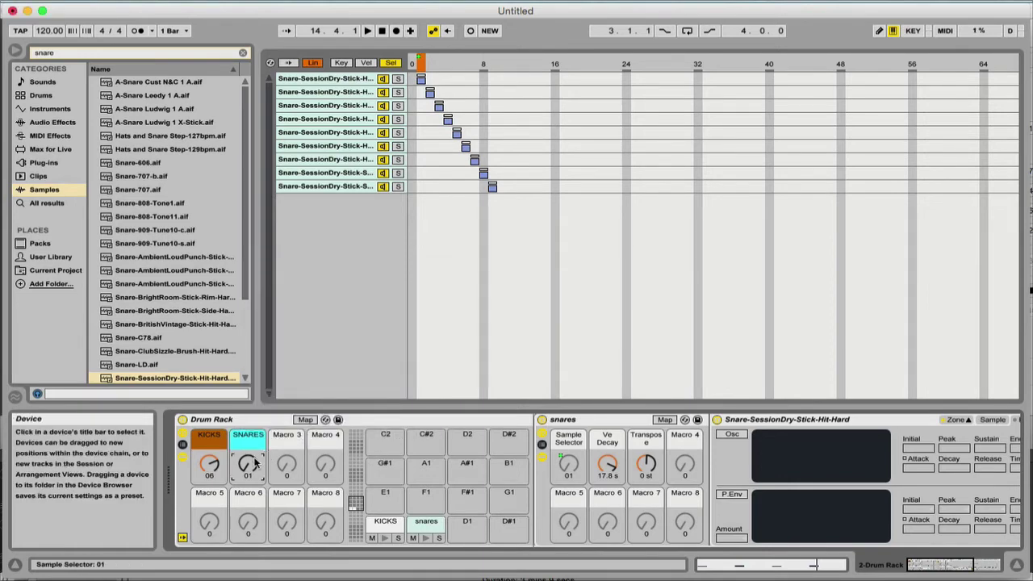
Set the SNARES macro to 08 during clip playback, and collapse the snare Sampler device.
key("space")
left_click_drag(248, 464, 247, 449)
key("space")
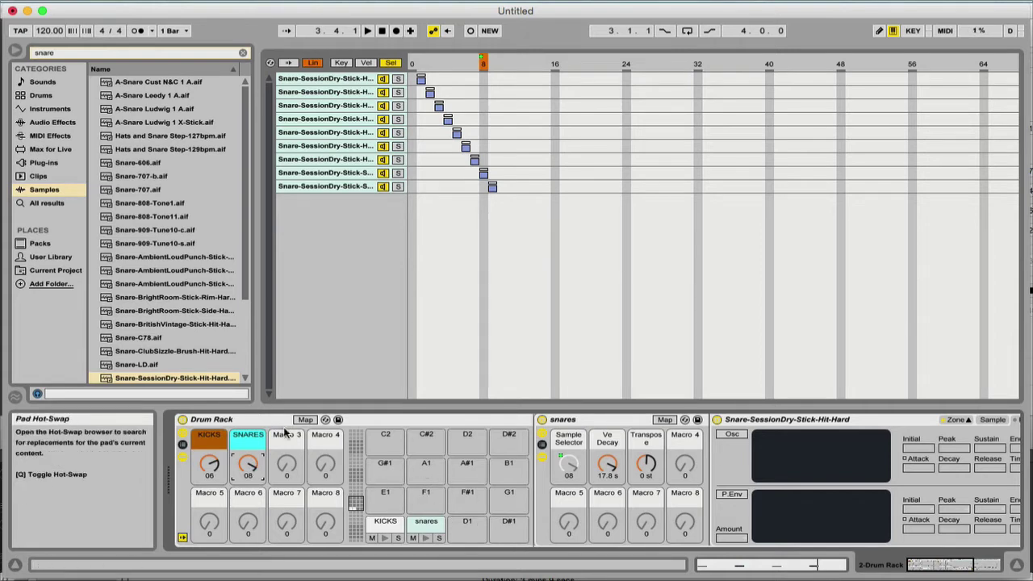
scroll(339, 490, "right", 2)
scroll(339, 490, "left", 2)
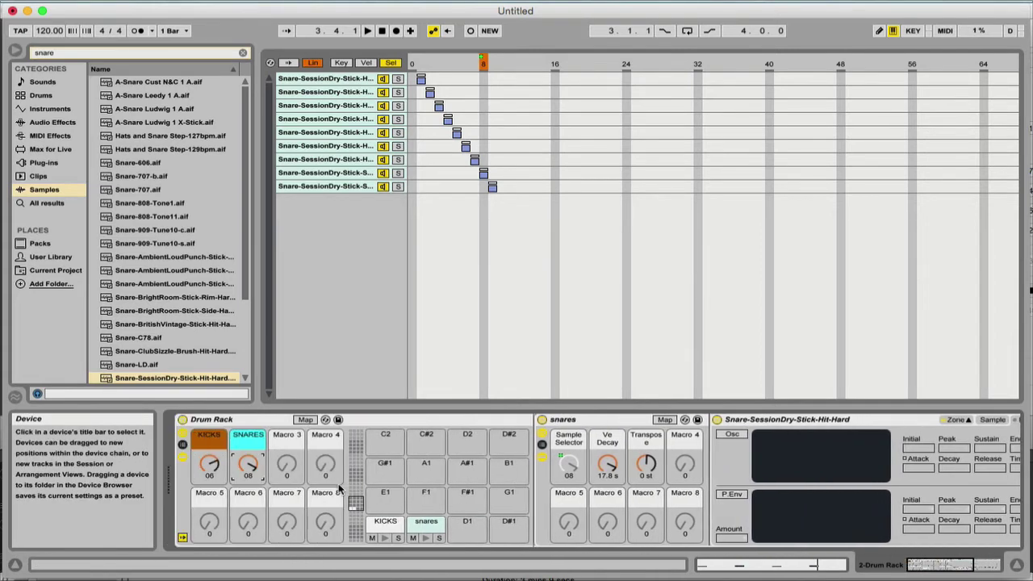
double_click(759, 420)
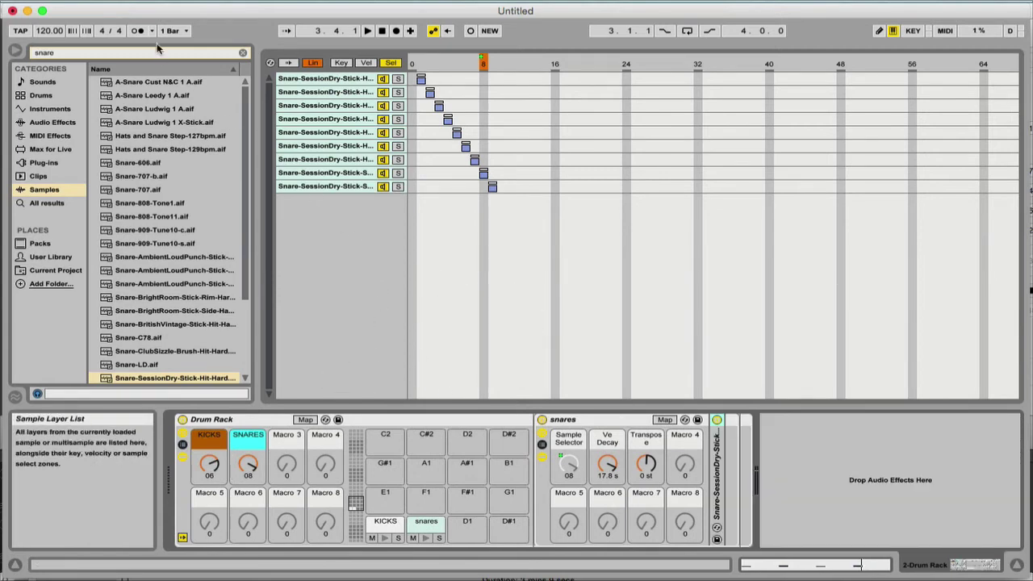
Add an Instrument Rack to the Drum Rack's D1 pad and insert a Sampler into it.
left_click(242, 53)
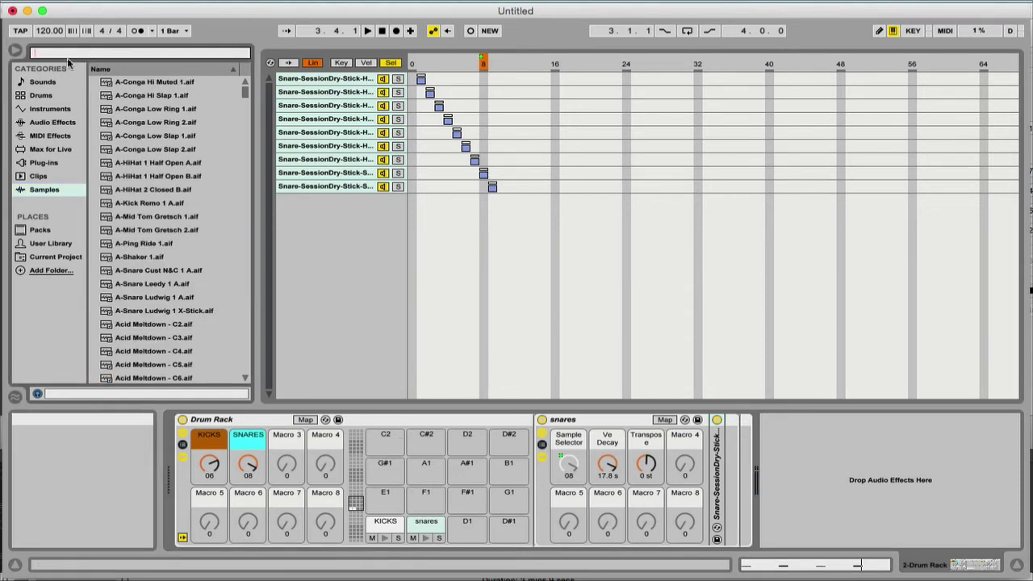
left_click(45, 109)
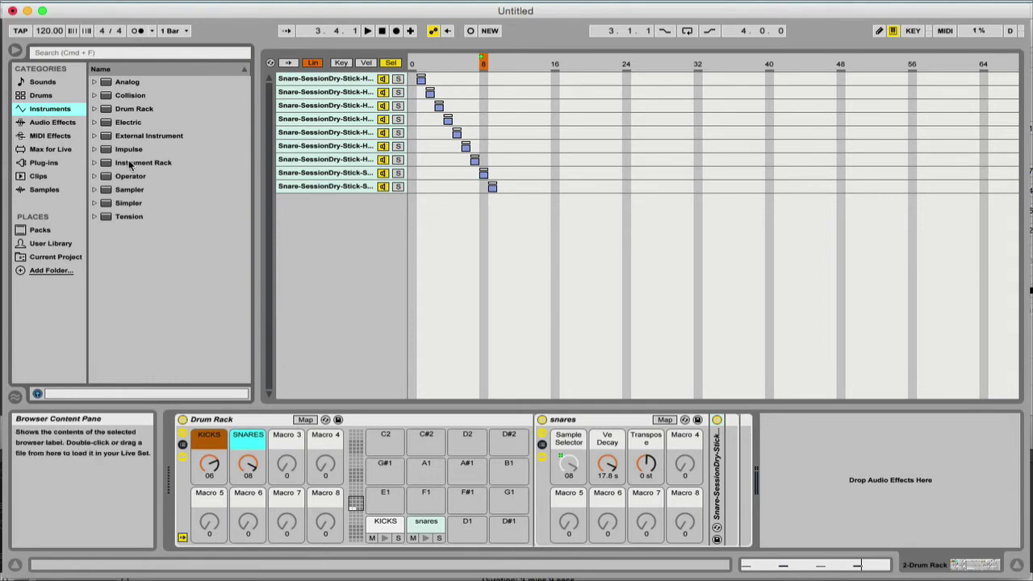
left_click_drag(129, 166, 467, 530)
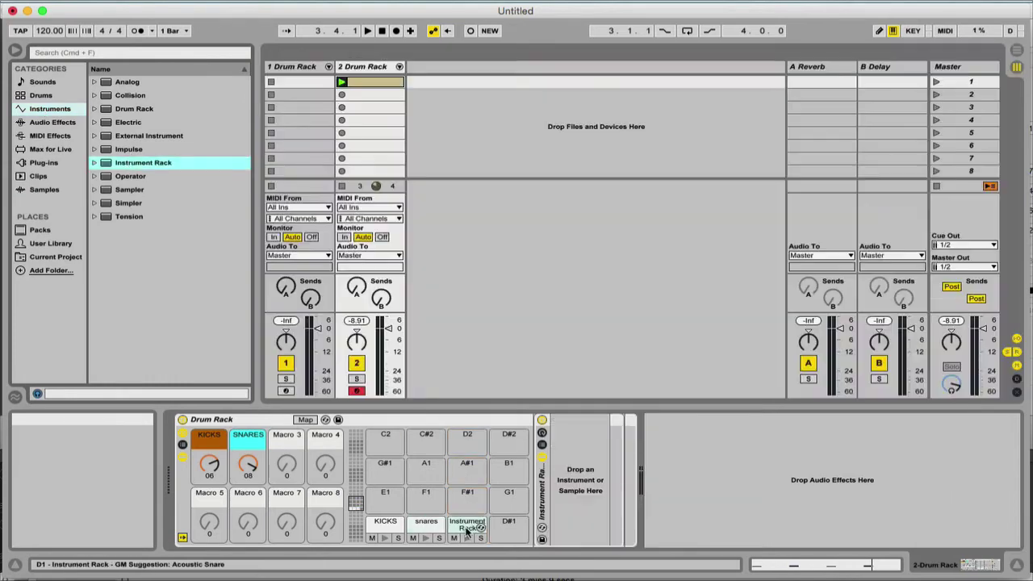
left_click(125, 192)
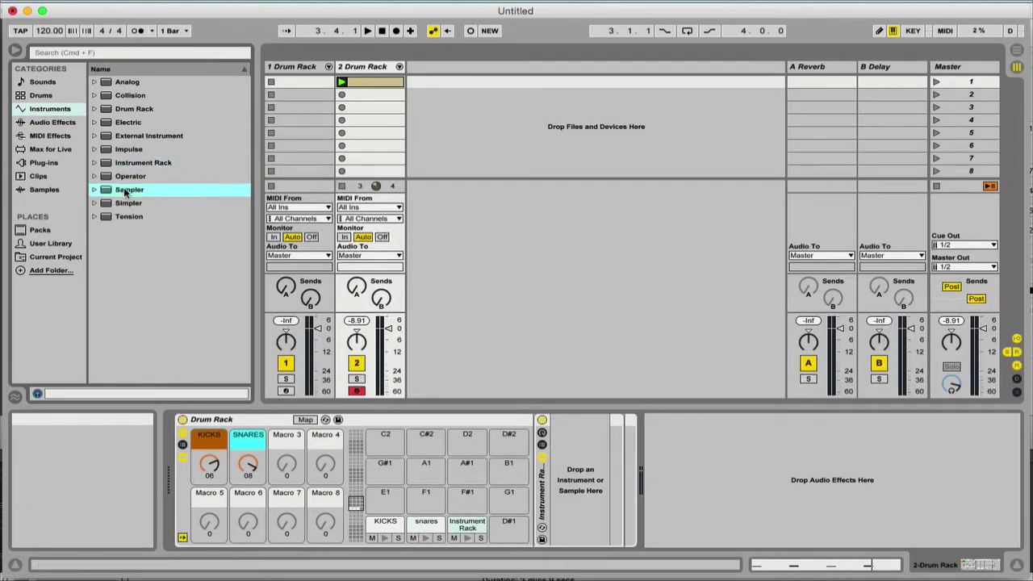
left_click_drag(125, 191, 579, 483)
Search the browser's samples for "clap".
left_click(68, 53)
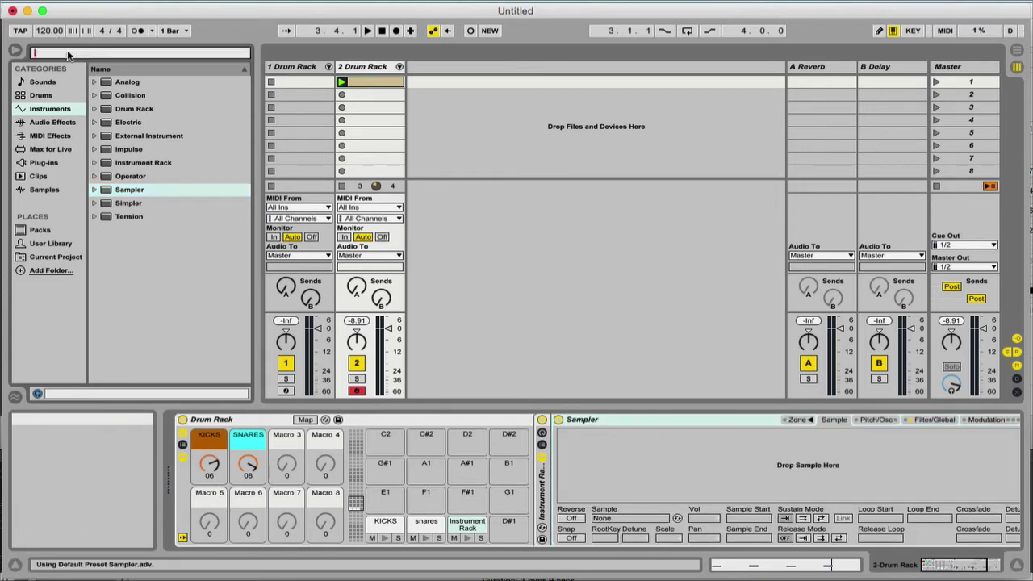
type("claps")
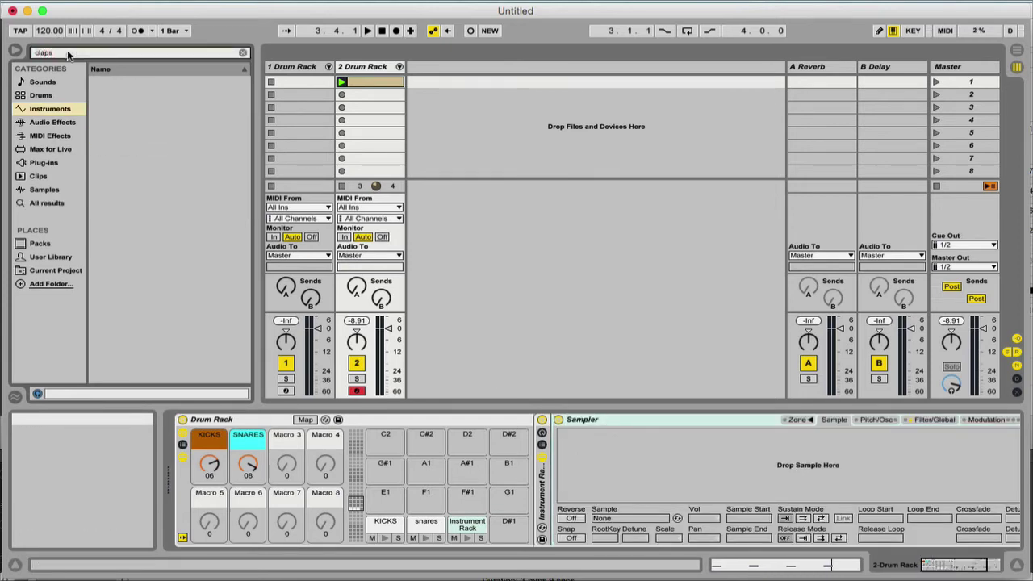
left_click(53, 191)
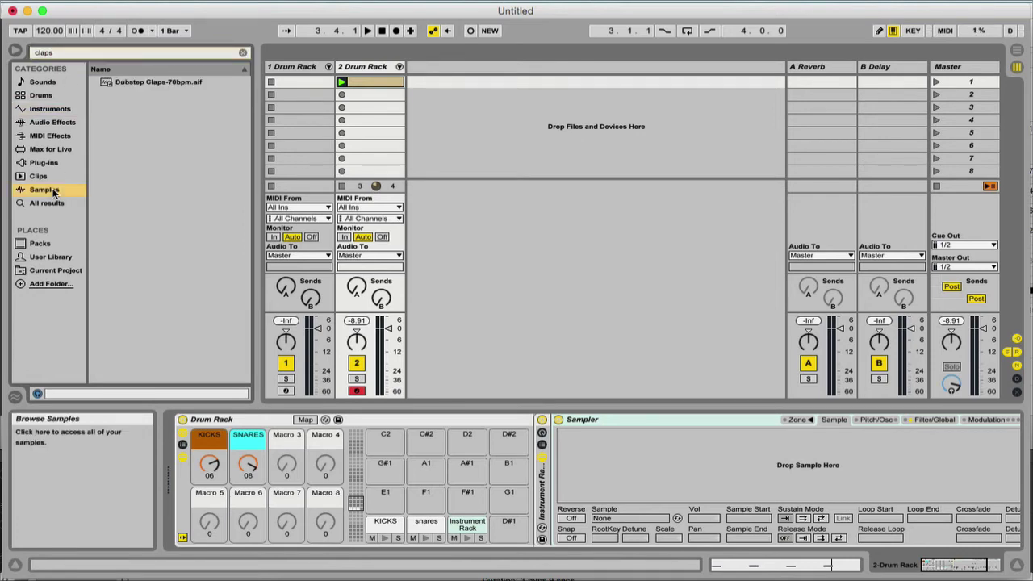
left_click(65, 51)
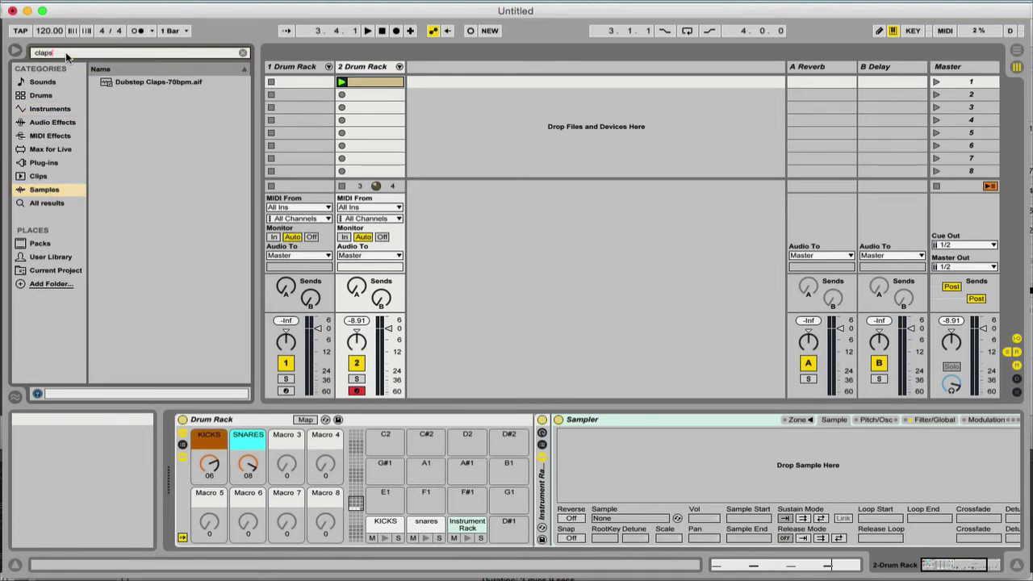
key("BackSpace")
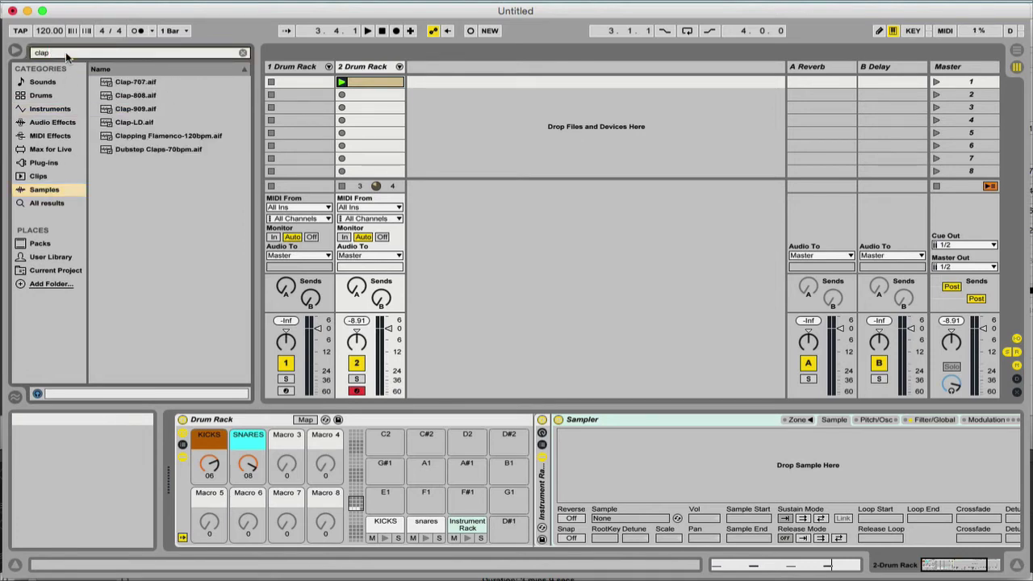
Load Clap-707, Clap-808, Clap-909 and Clap-LD into the new Sampler and open its zone editor.
left_click(130, 83)
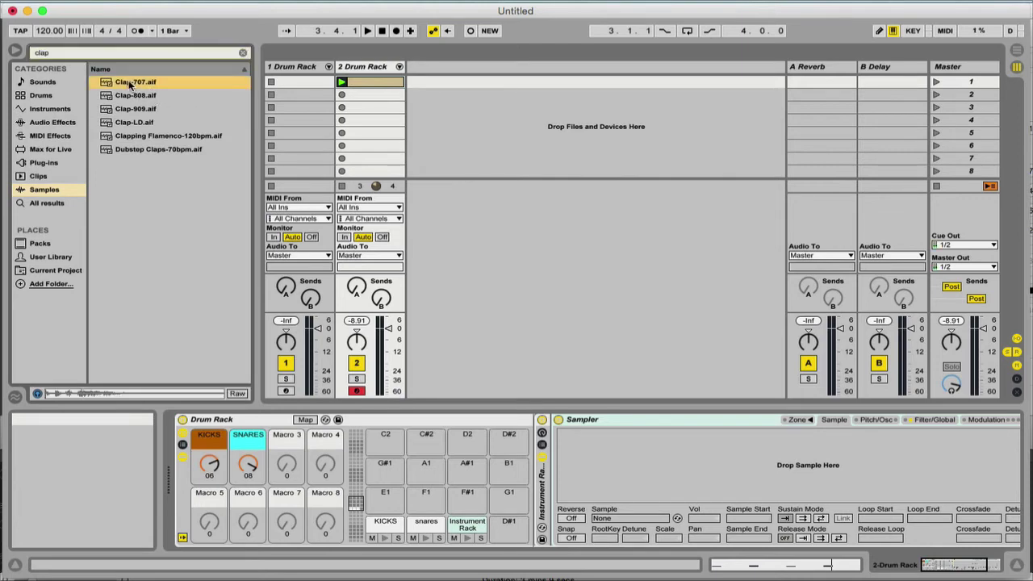
left_click(146, 124, "shift")
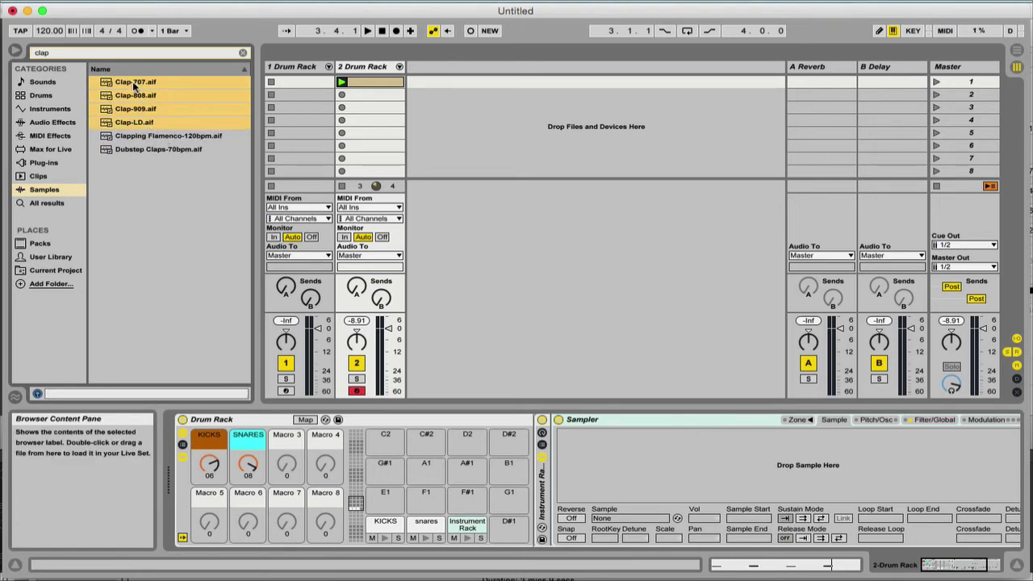
left_click_drag(137, 89, 732, 468)
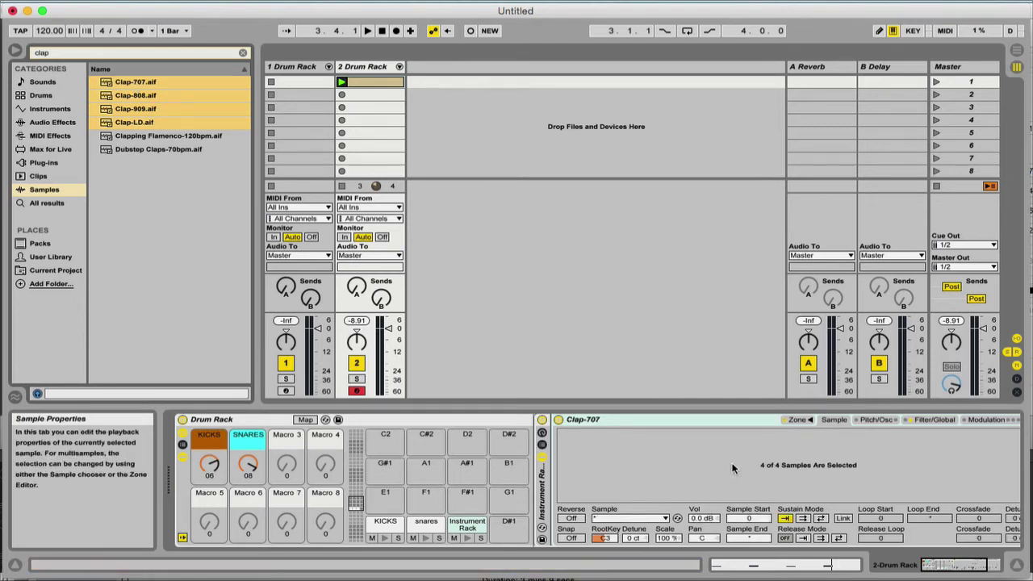
left_click(797, 421)
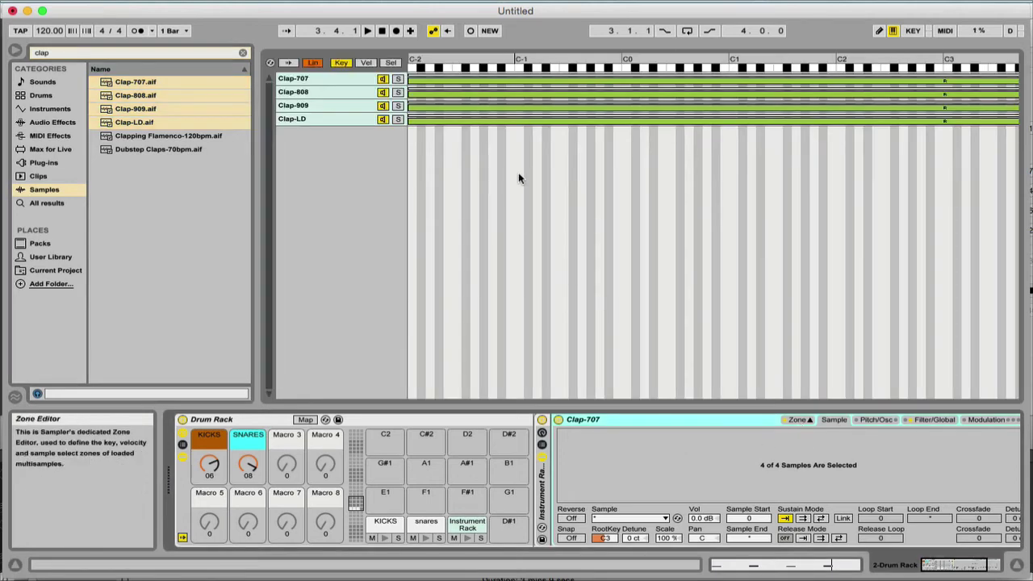
Shrink the sample select zones of all four clap samples to 1–4 and distribute the ranges equally.
left_click(389, 63)
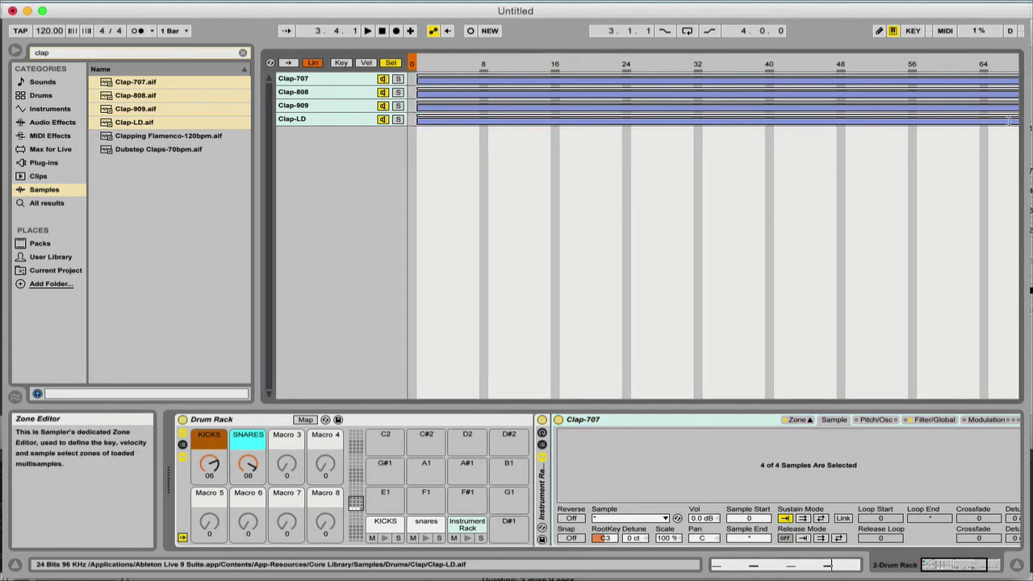
left_click_drag(1009, 121, 453, 130)
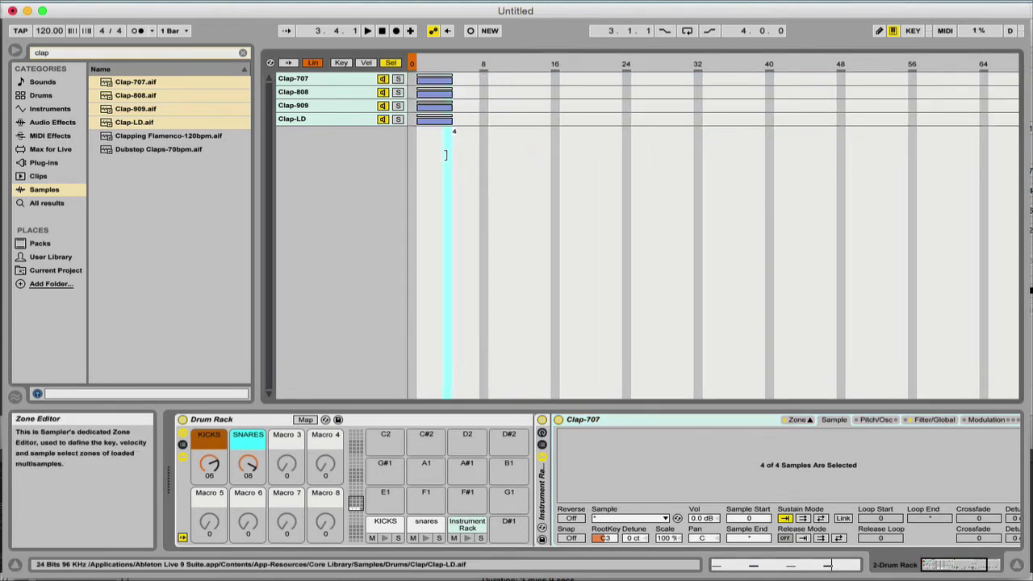
right_click(426, 84)
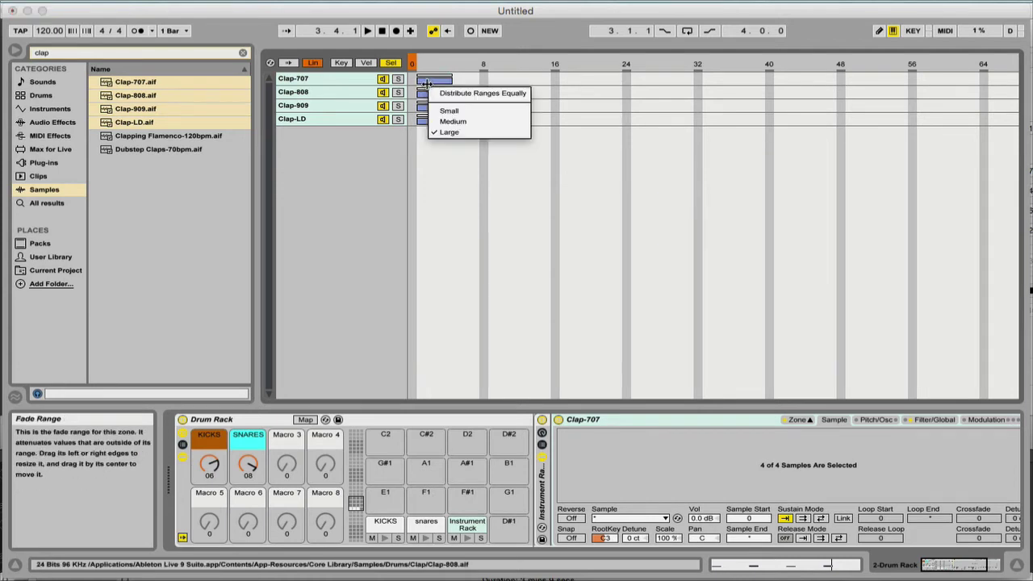
left_click(456, 95)
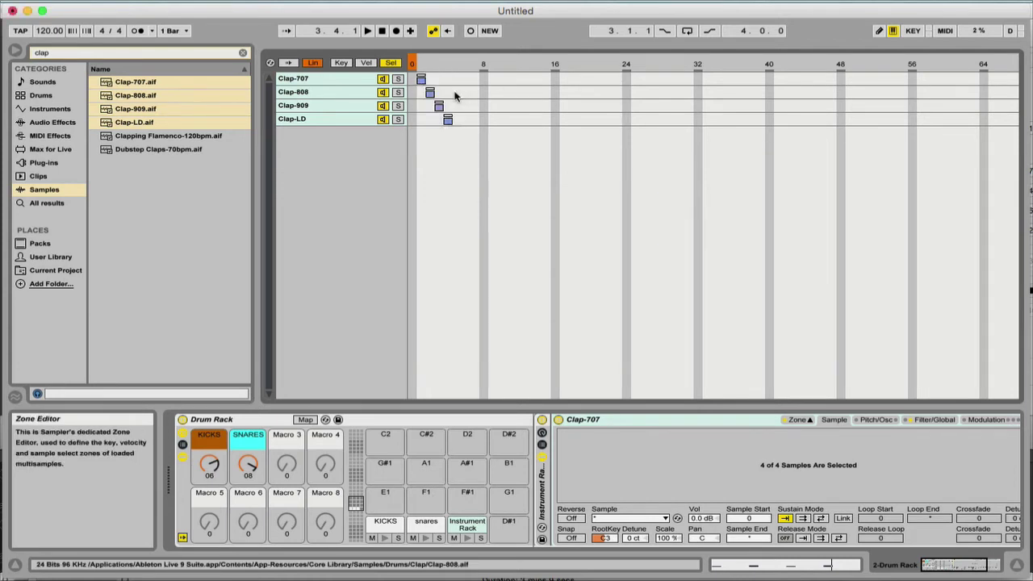
Map the clap Sampler's sample selector to the Instrument Rack's Macro 1, with a range of 1 to 4.
right_click(411, 63)
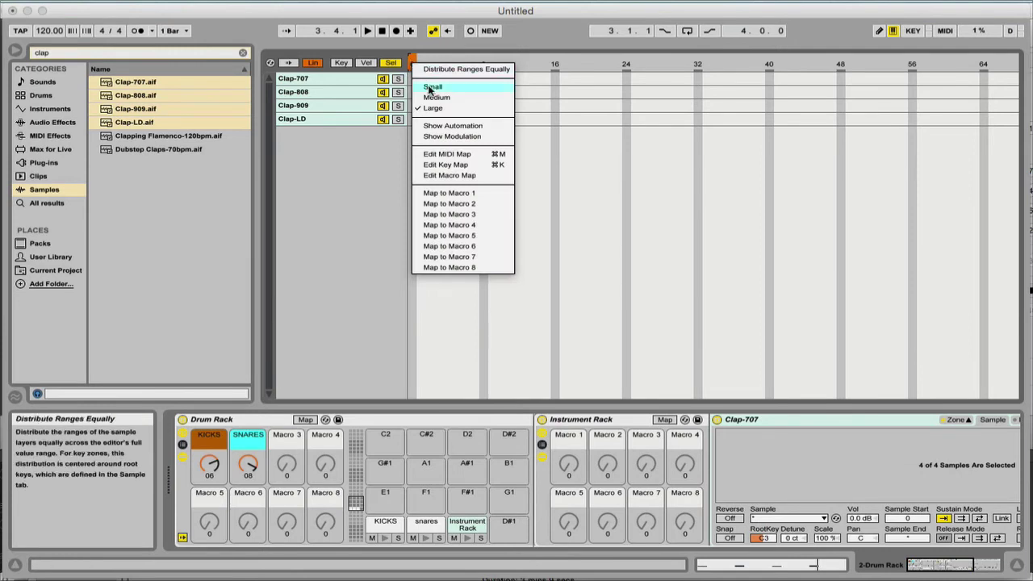
left_click(453, 194)
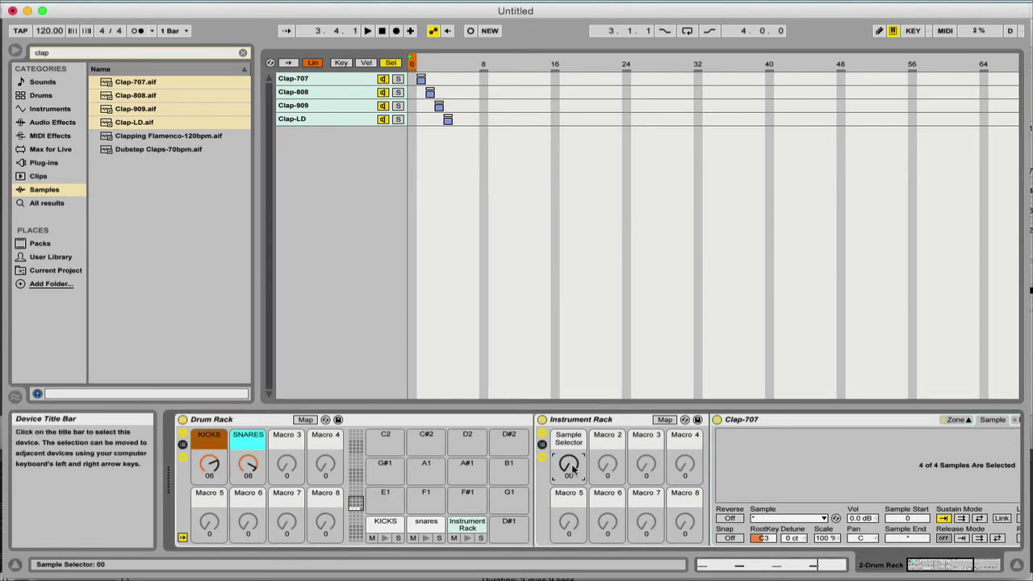
left_click(669, 420)
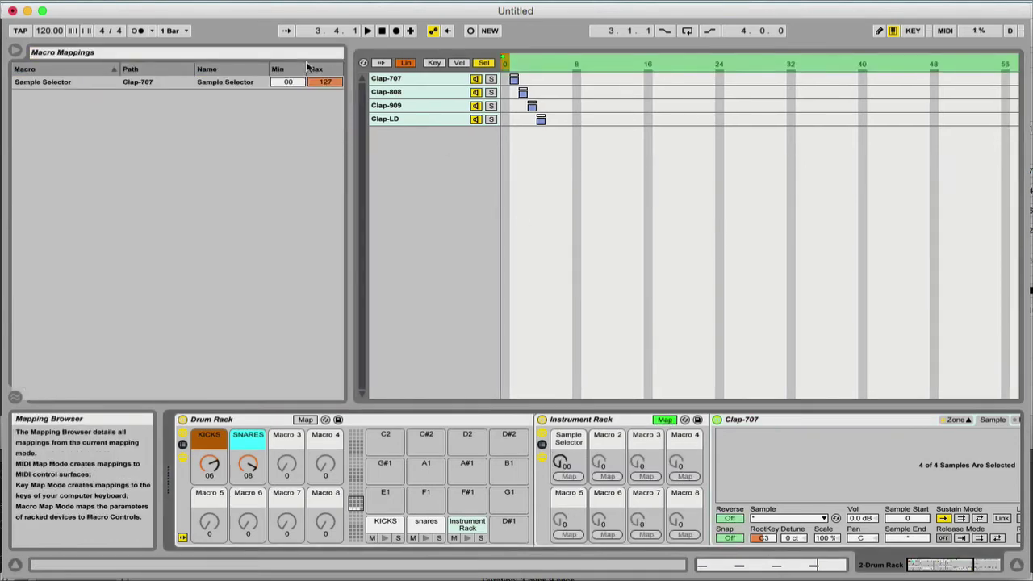
left_click(288, 83)
type("1")
key("Return")
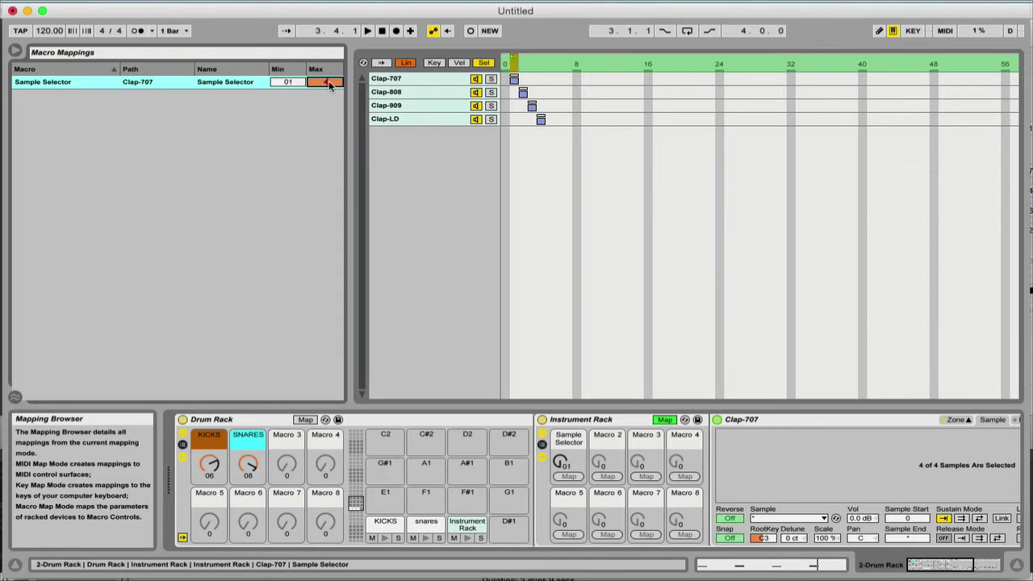
left_click(665, 421)
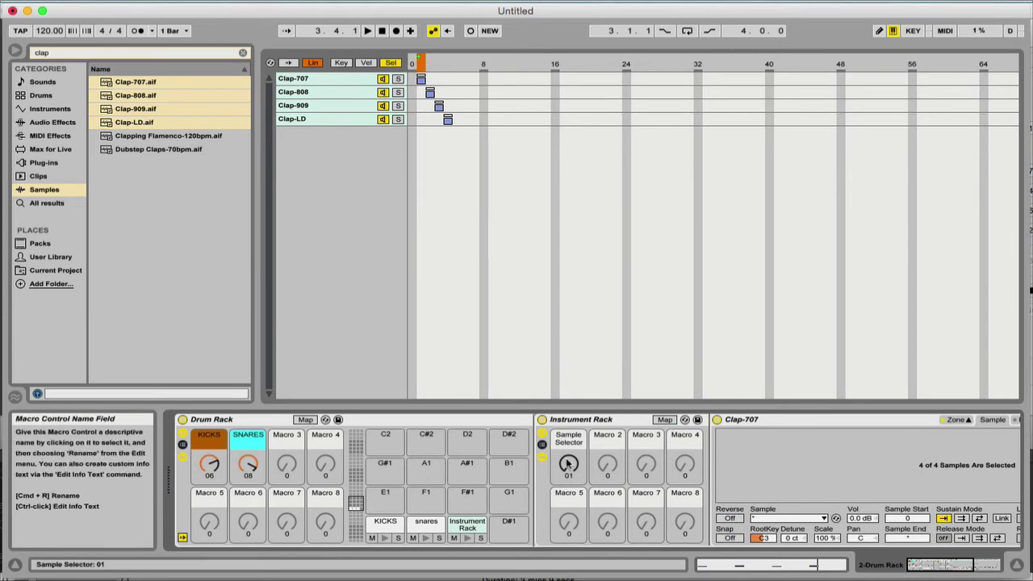
Set the clap Sampler's volume envelope sustain to -inf dB and its release to 60.0 s.
scroll(572, 466, "right", 5)
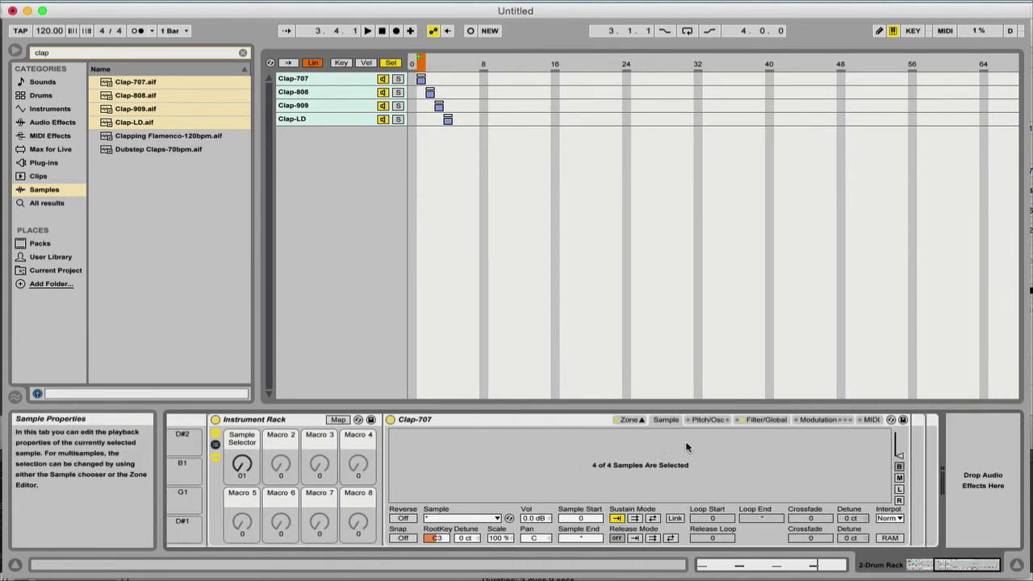
left_click(762, 421)
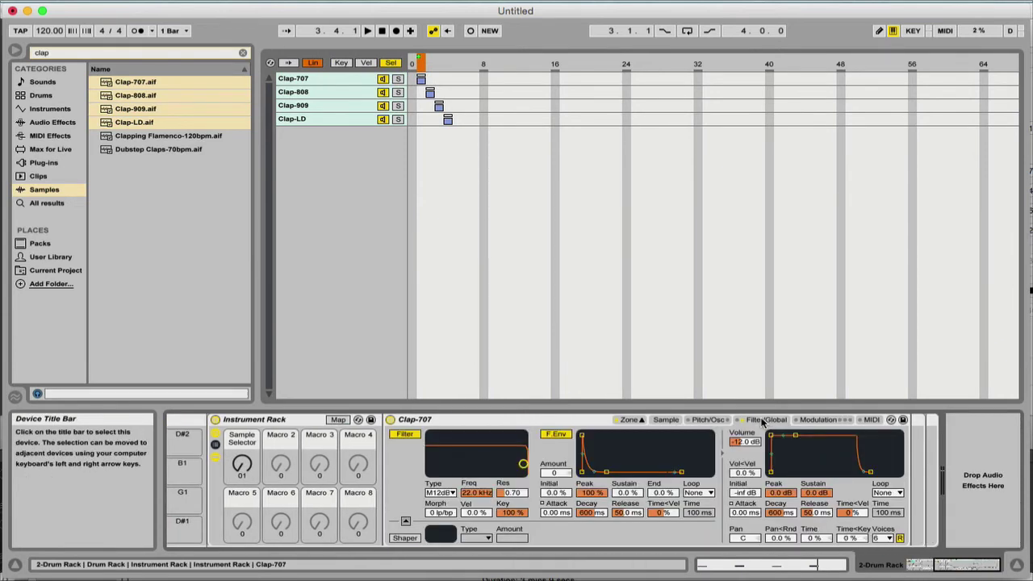
left_click_drag(815, 493, 815, 548)
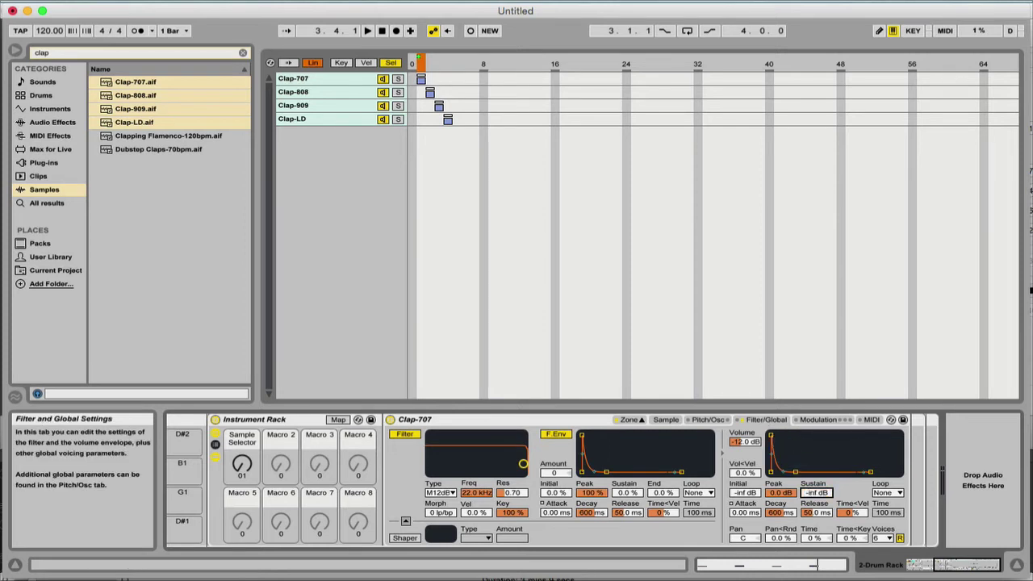
left_click_drag(815, 513, 815, 460)
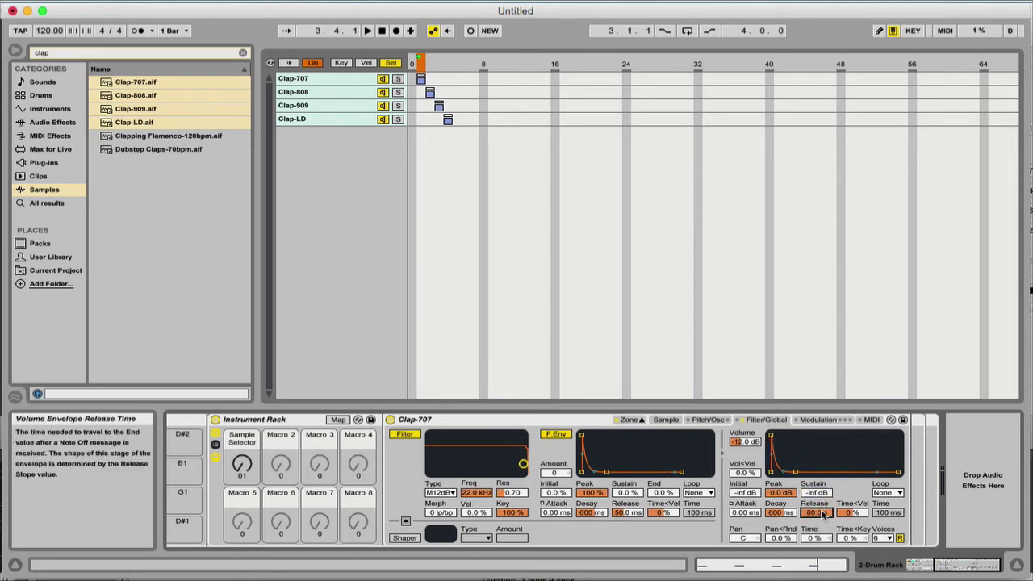
Map the volume envelope decay to the Instrument Rack's Macro 2 and set that macro to 1.58 s.
right_click(777, 515)
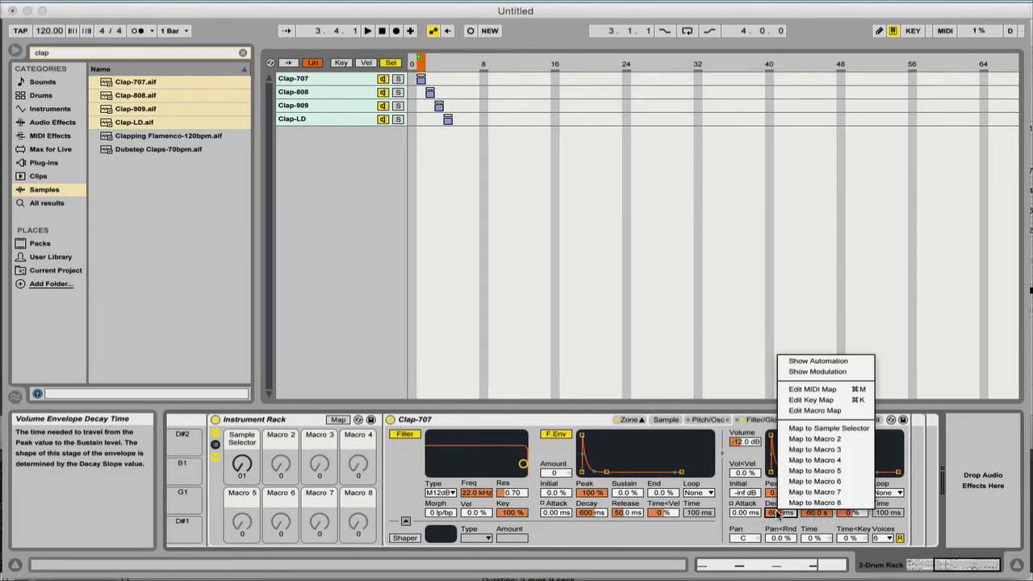
left_click(821, 444)
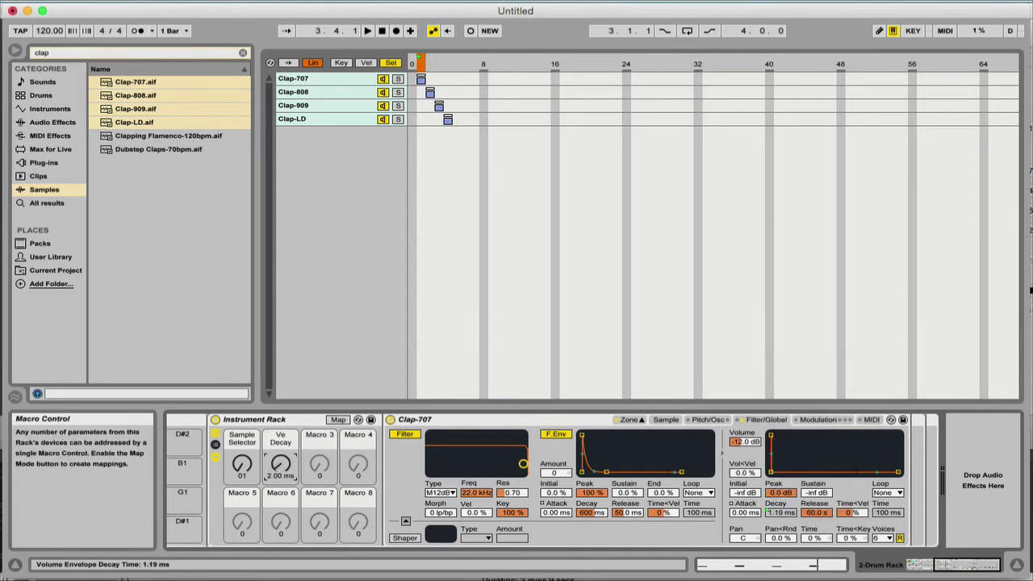
left_click_drag(280, 465, 283, 464)
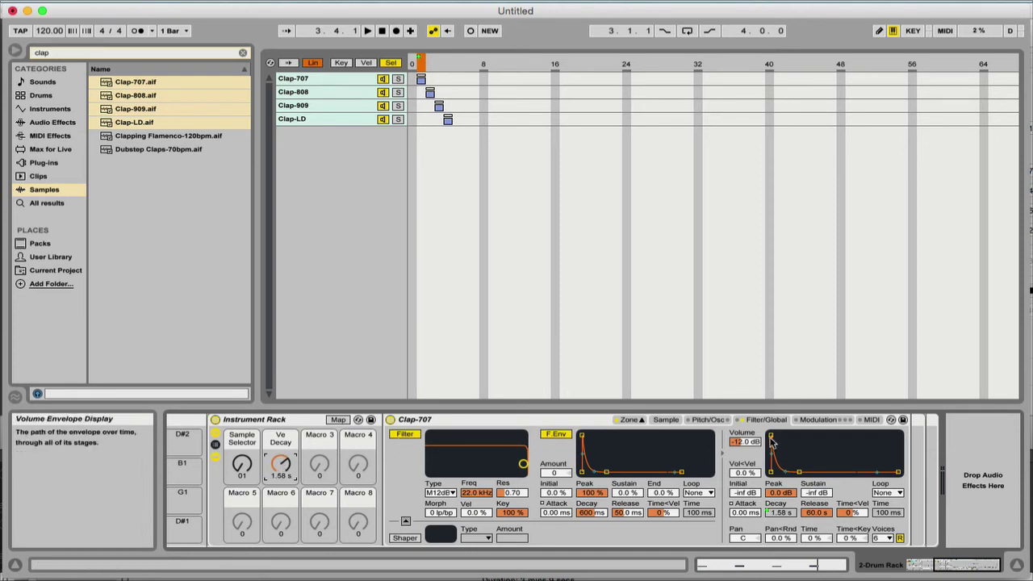
Map the clap Sampler's global transpose to the Instrument Rack's Macro 3.
left_click(705, 421)
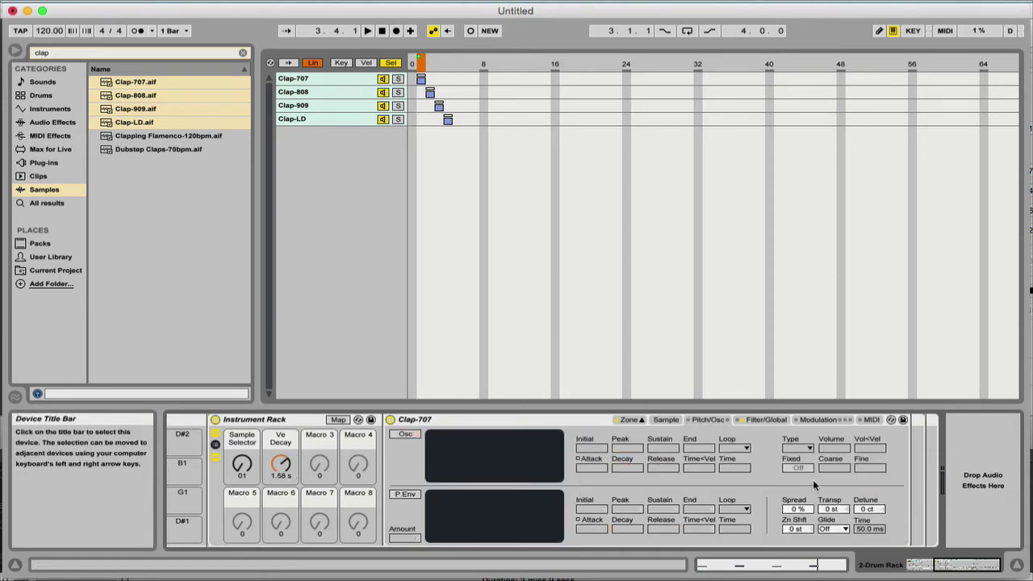
right_click(831, 509)
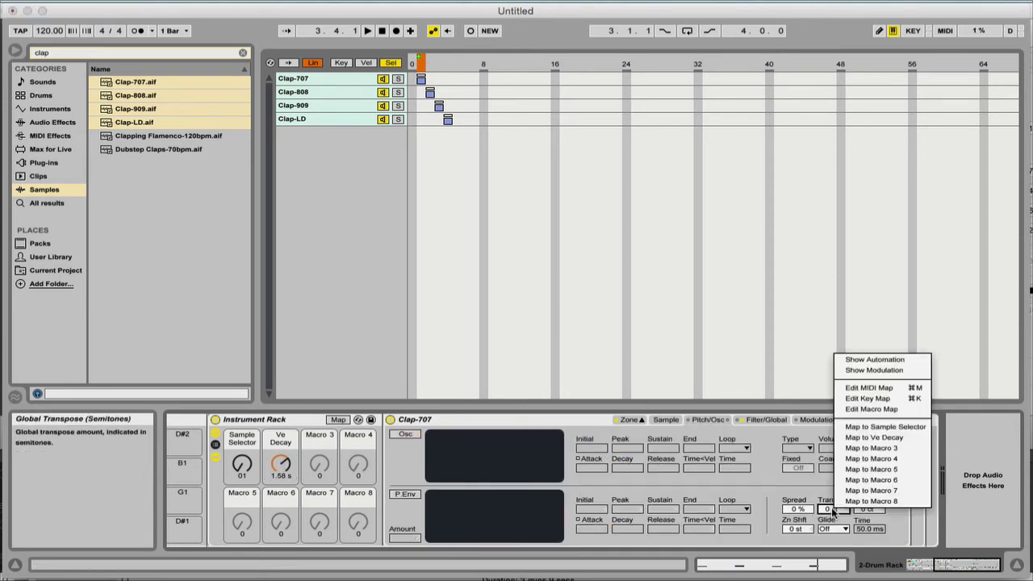
left_click(871, 448)
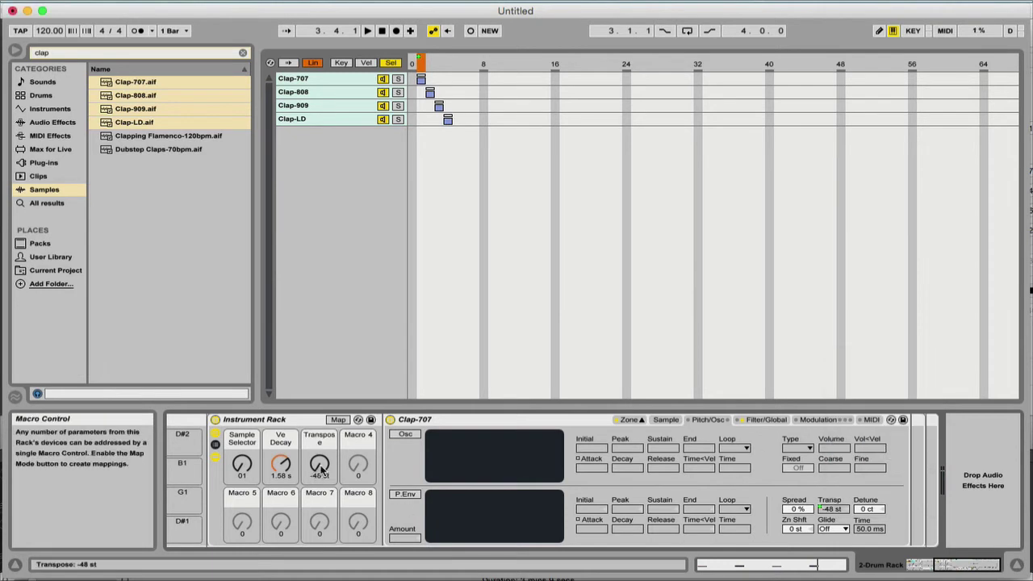
Limit the Transpose macro mapping to -12 st through +12 st, and set the macro to 0 st.
left_click(338, 419)
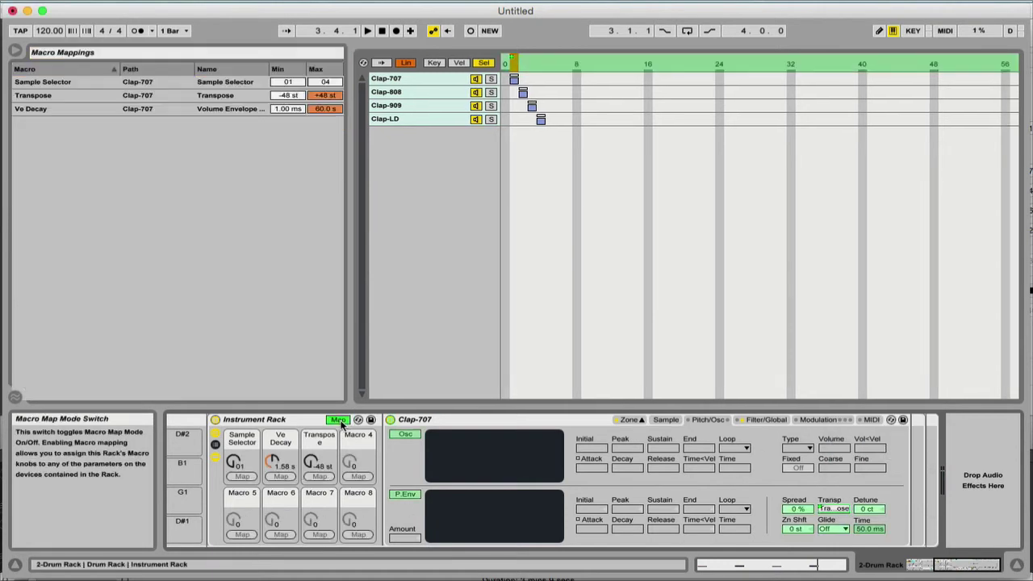
left_click(296, 96)
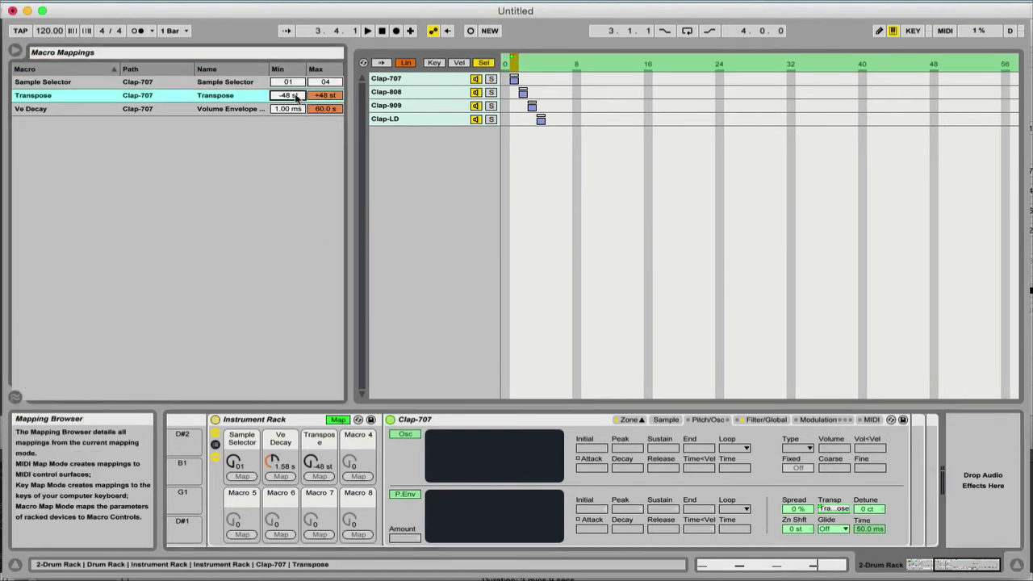
key("Return")
left_click(326, 95)
type("12")
key("Return")
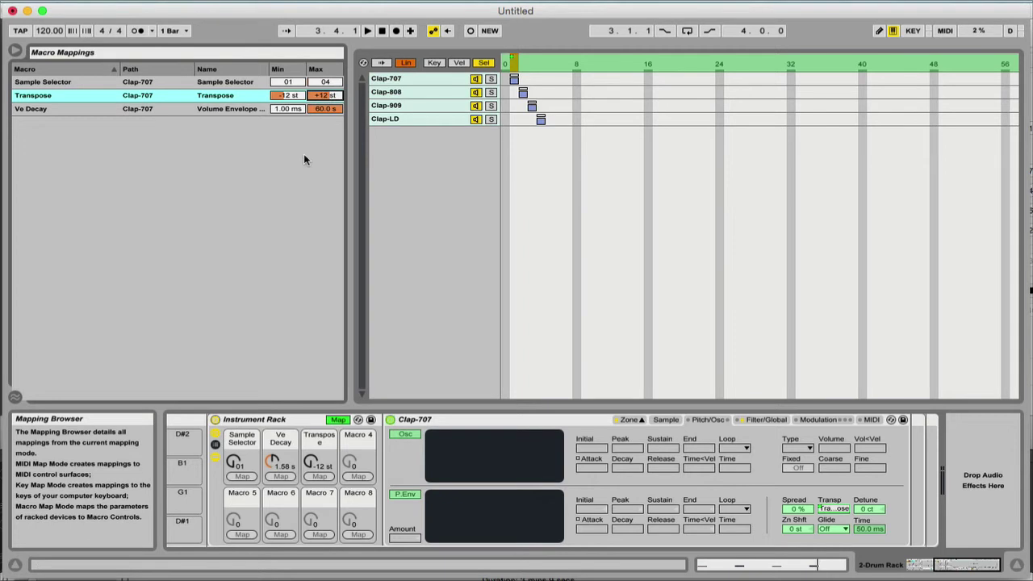
key("Escape")
key("Escape")
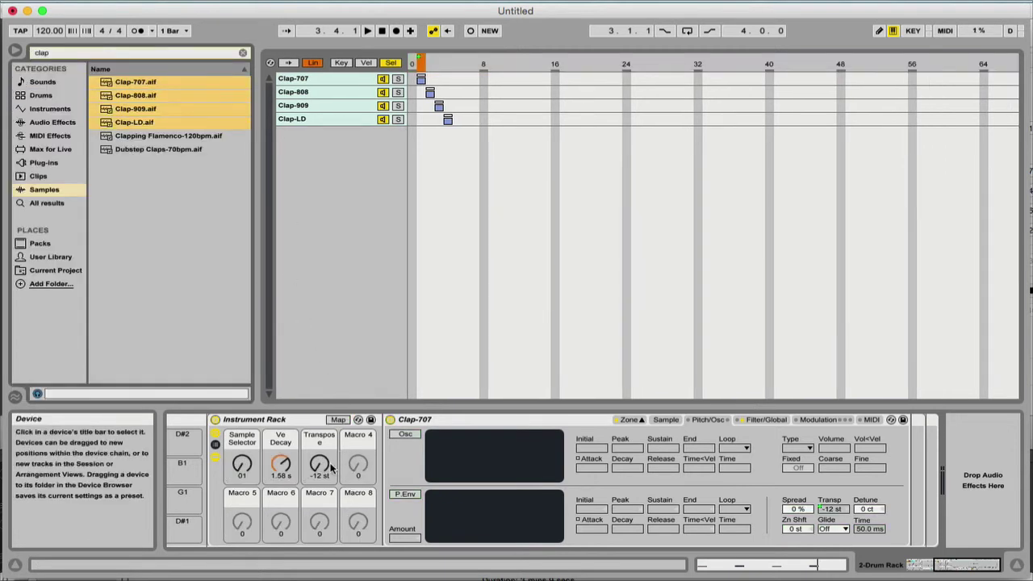
left_click_drag(325, 466, 324, 416)
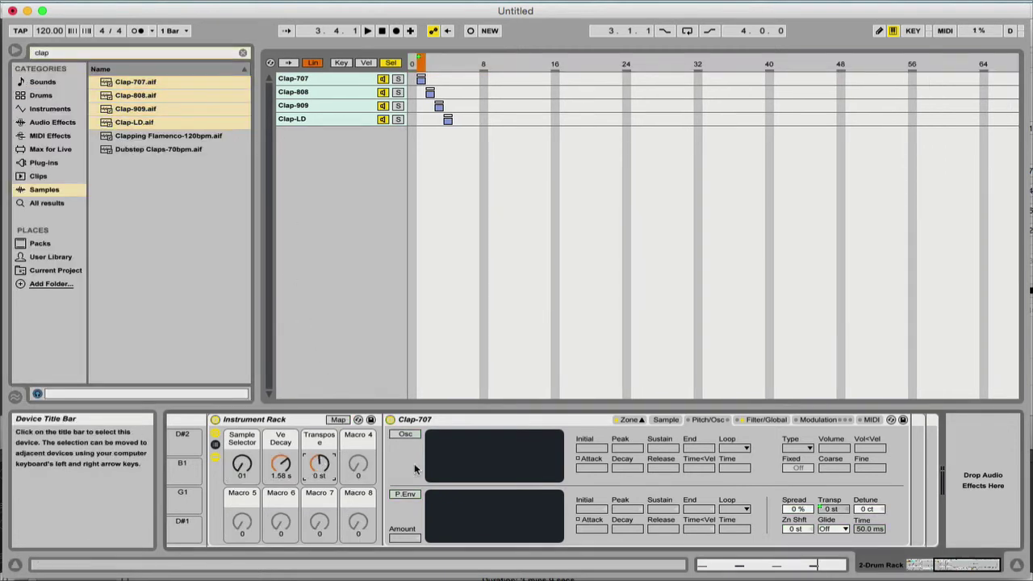
Add sixteenth notes for the clap pad (D1) at 1.1.3, 1.2.3, 1.3 and 1.4.4 in the second track's drum clip.
key("Tab")
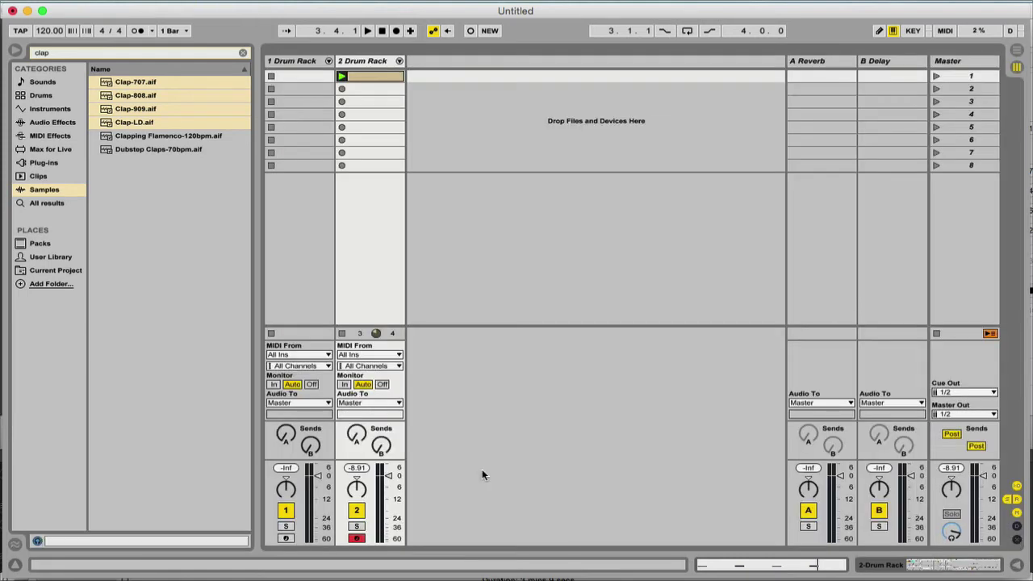
double_click(382, 76)
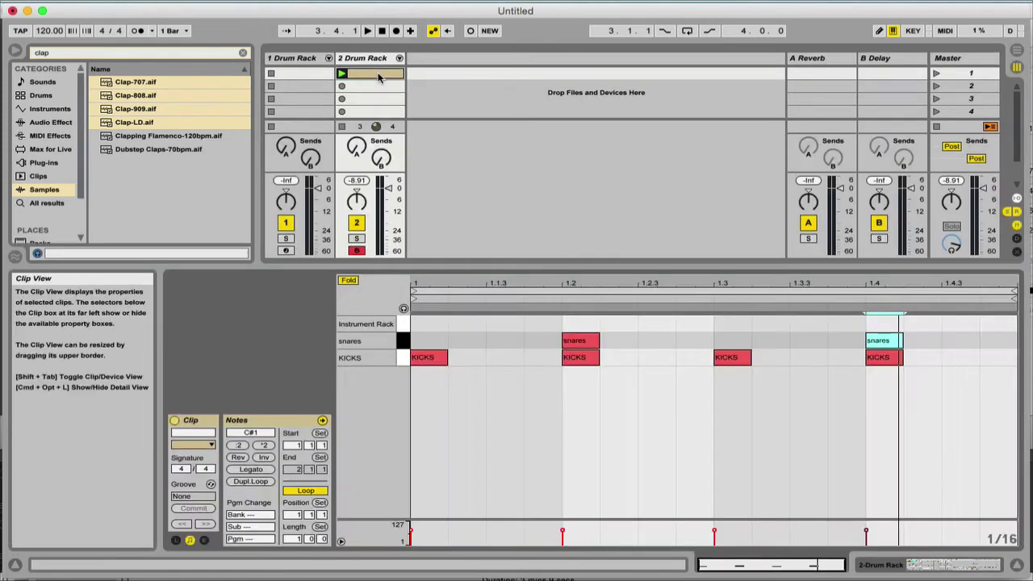
double_click(497, 323)
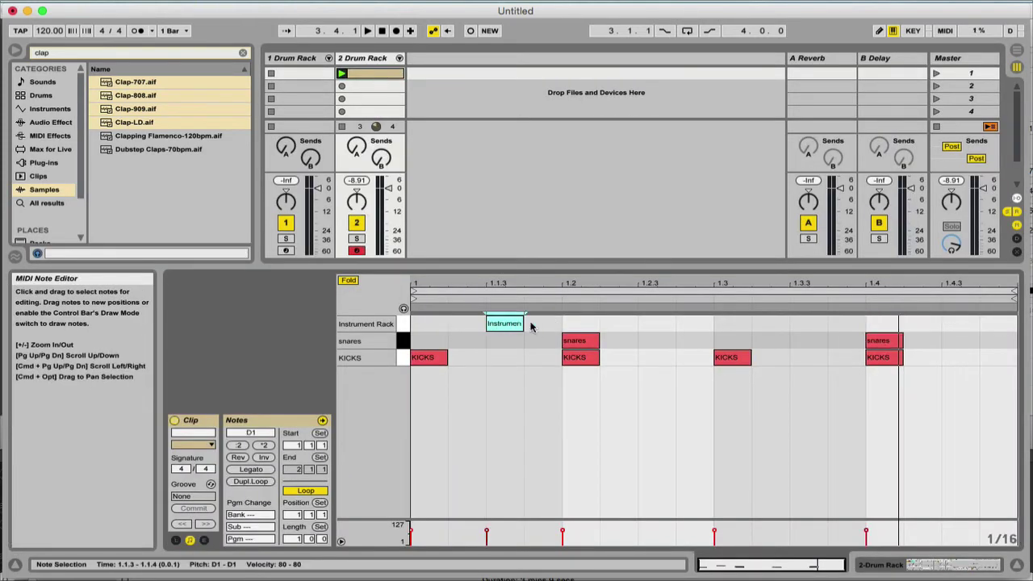
double_click(660, 324)
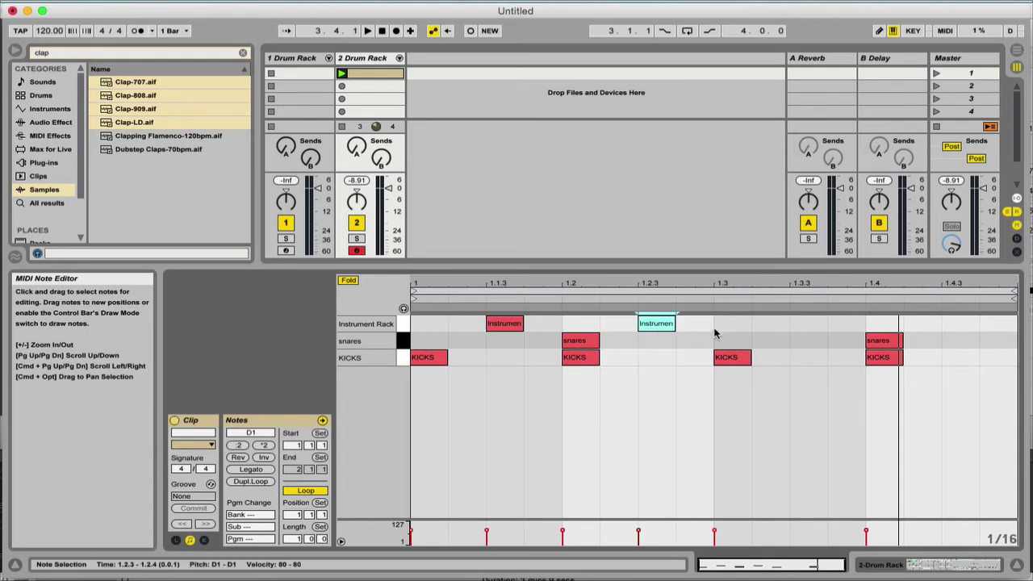
double_click(724, 324)
double_click(998, 324)
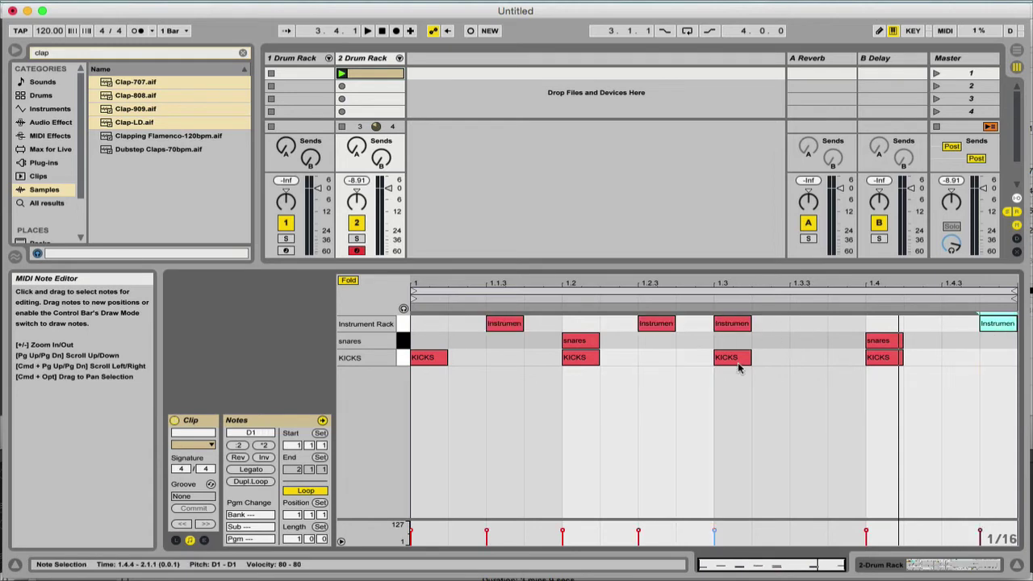
key("space")
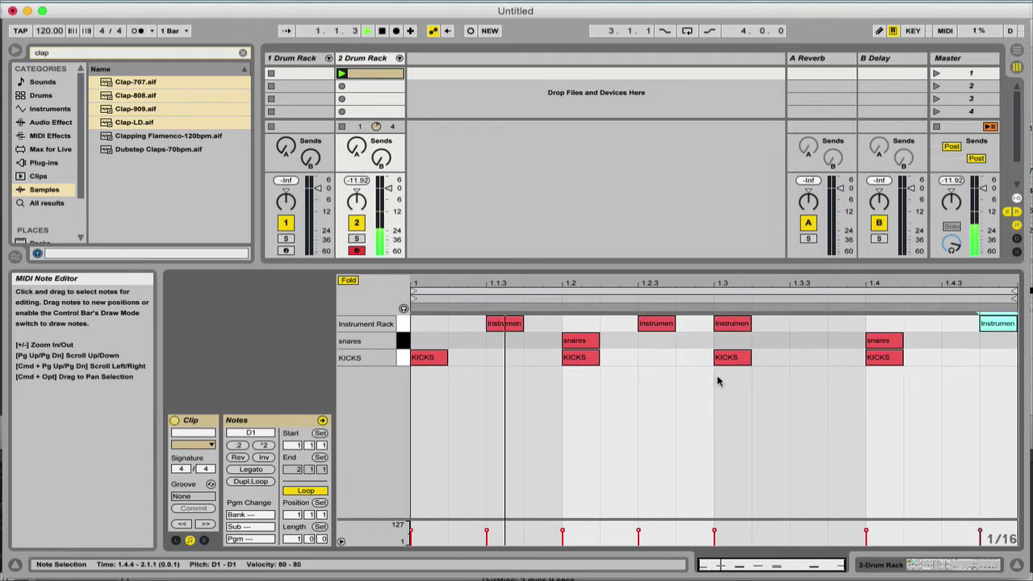
double_click(445, 266)
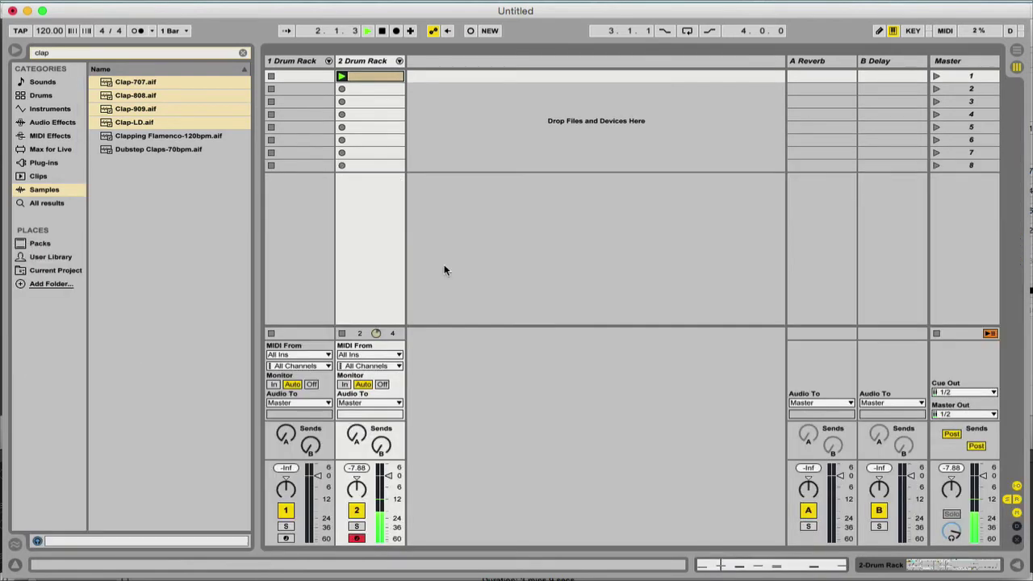
double_click(362, 63)
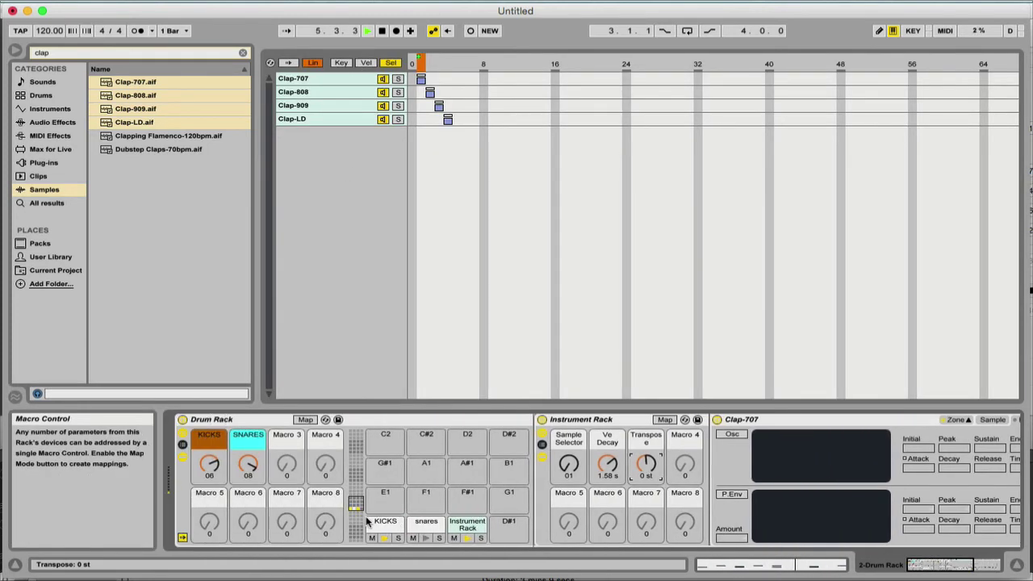
Rename the D1 pad's Instrument Rack as "claps" and stop playback.
left_click(602, 420)
type("claps")
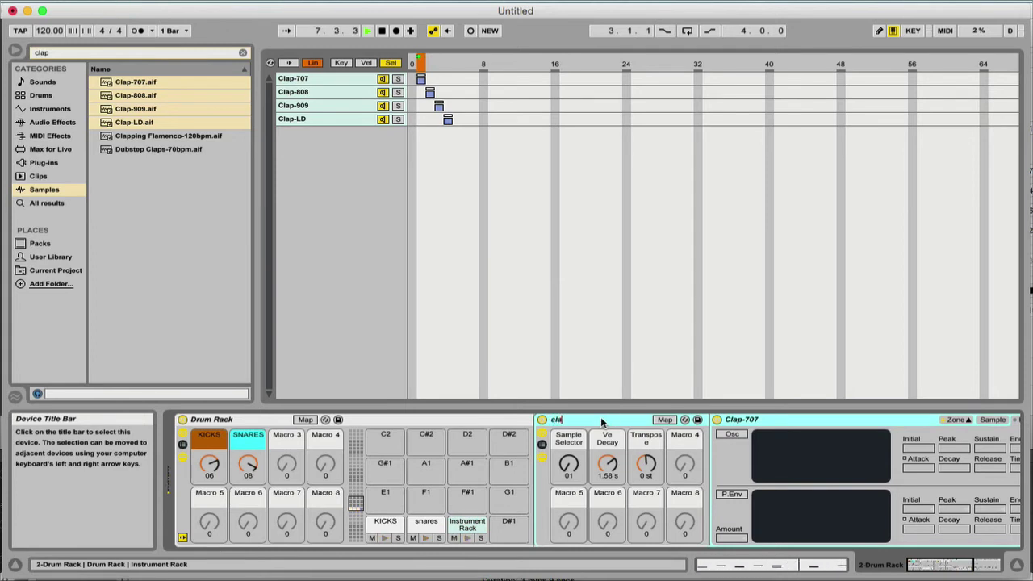
key("Return")
key("space")
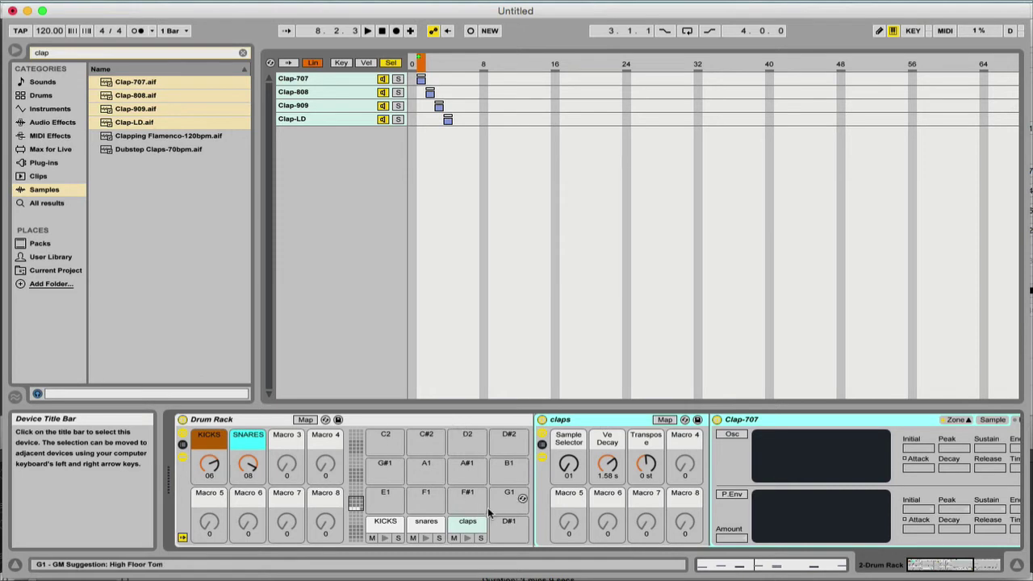
Map the claps rack's Sample Selector macro to Macro 3 of the Drum Rack.
right_click(569, 466)
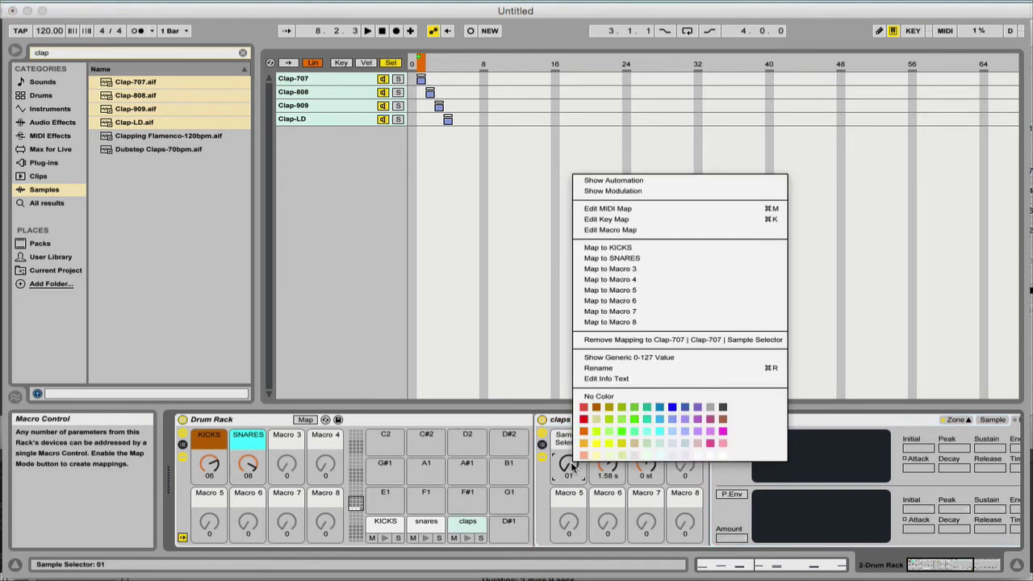
left_click(637, 271)
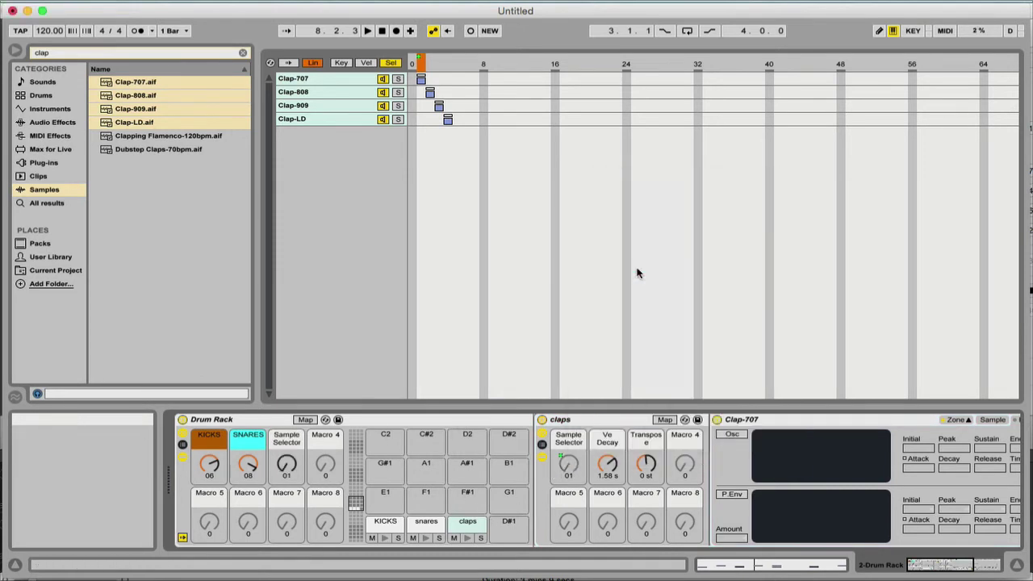
Rename the Drum Rack's third macro as "claps" and colour it green.
left_click(289, 442)
key("super+r")
type("c")
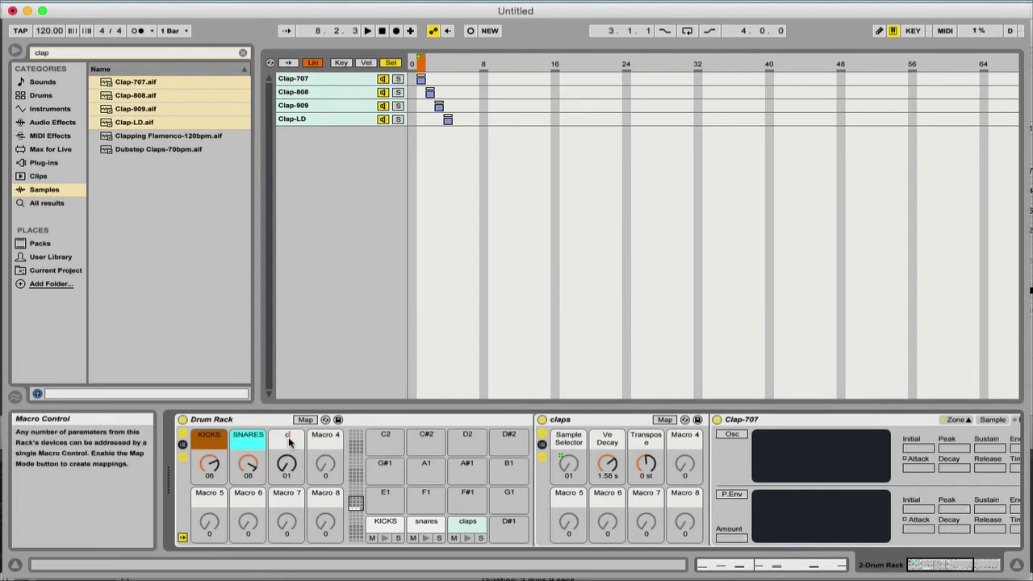
type("laps")
key("Return")
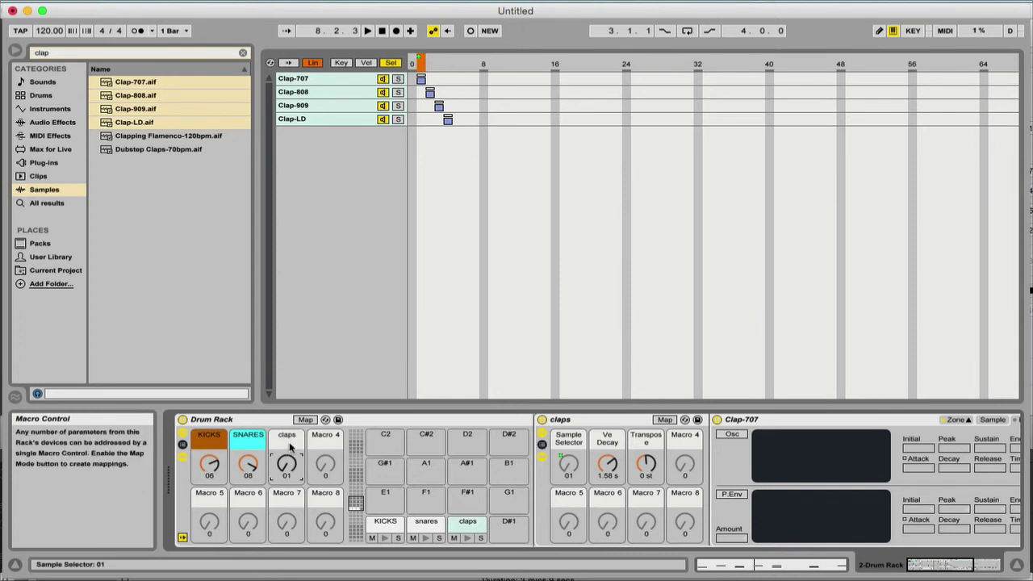
right_click(289, 446)
left_click(363, 565)
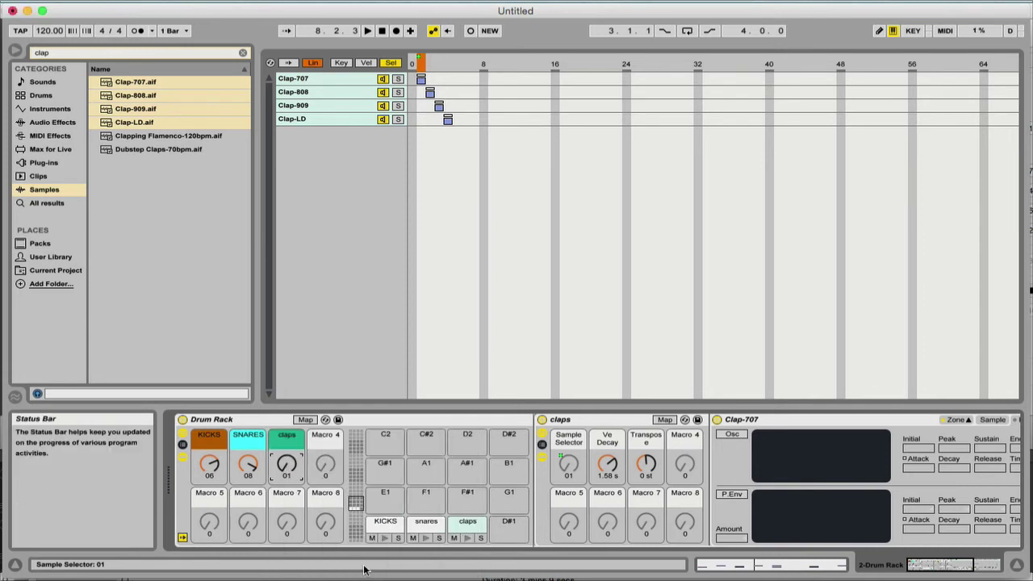
While the clip plays, set the claps sample selection to 03, the Ve Decay macro to 332 ms and the Transpose macro to +3 st.
key("space")
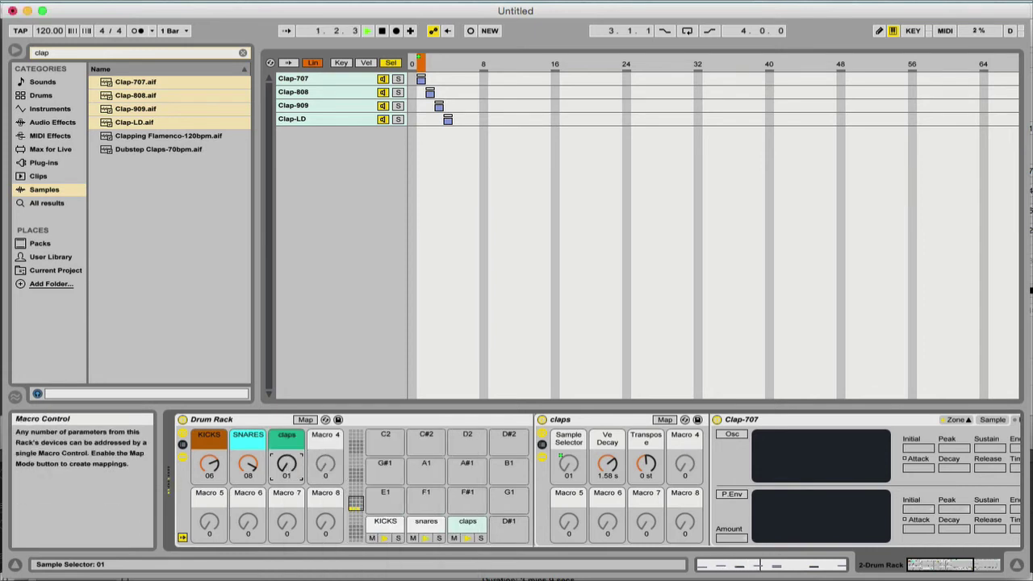
left_click_drag(287, 464, 286, 428)
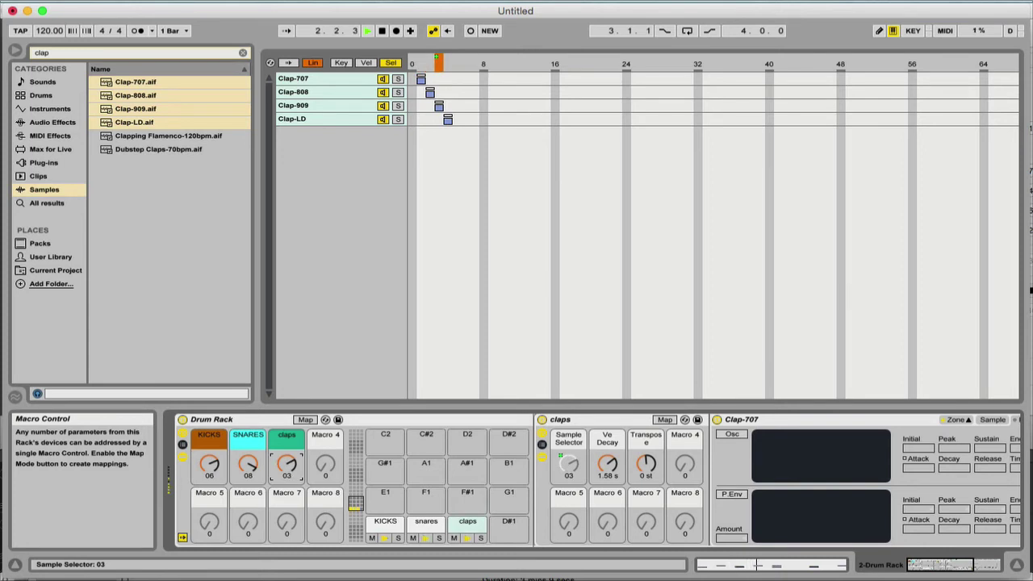
left_click_drag(607, 464, 607, 504)
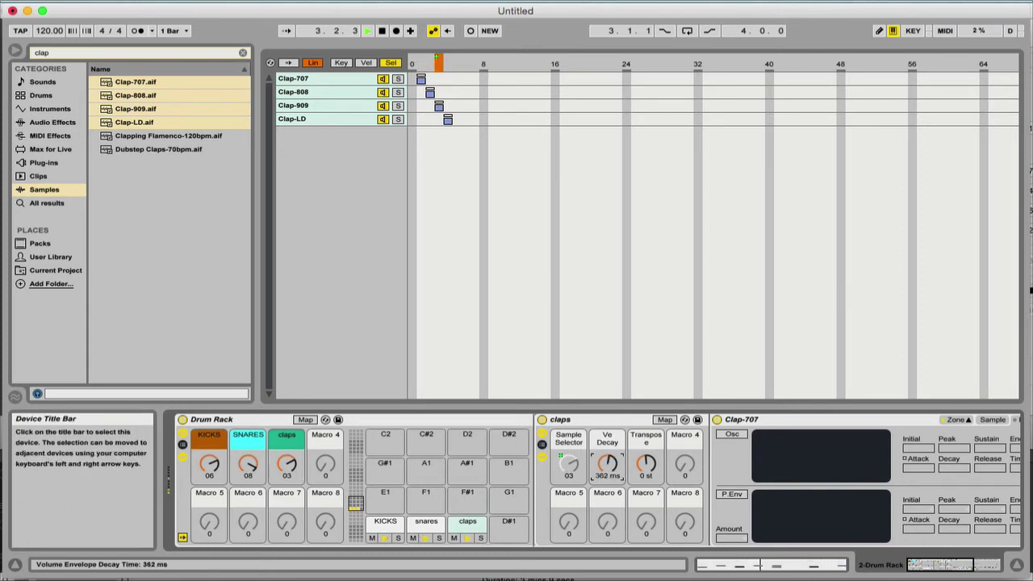
left_click_drag(646, 464, 646, 452)
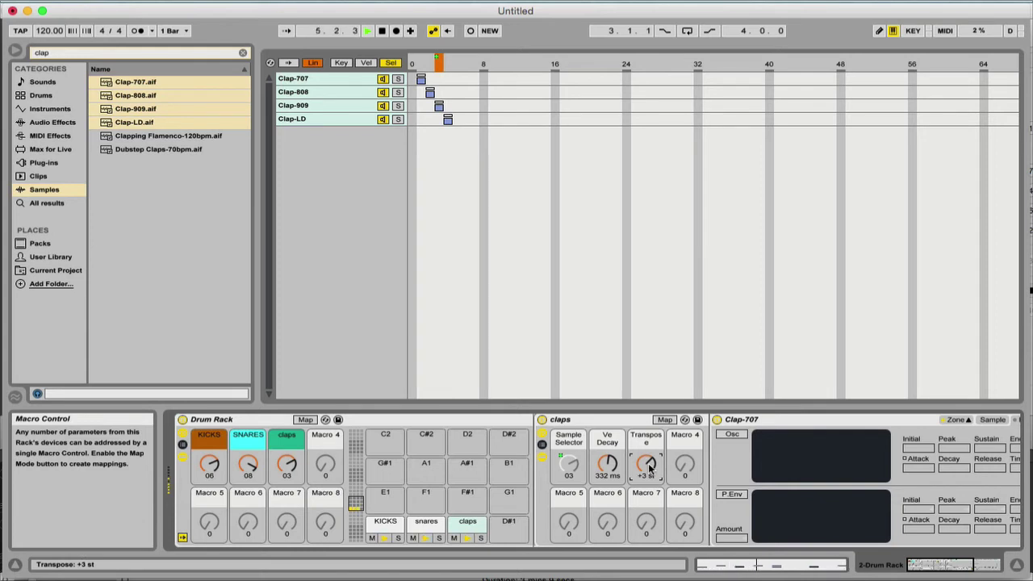
Set the SNARES macro to sample 04 during playback and stop the clip.
left_click_drag(248, 464, 248, 521)
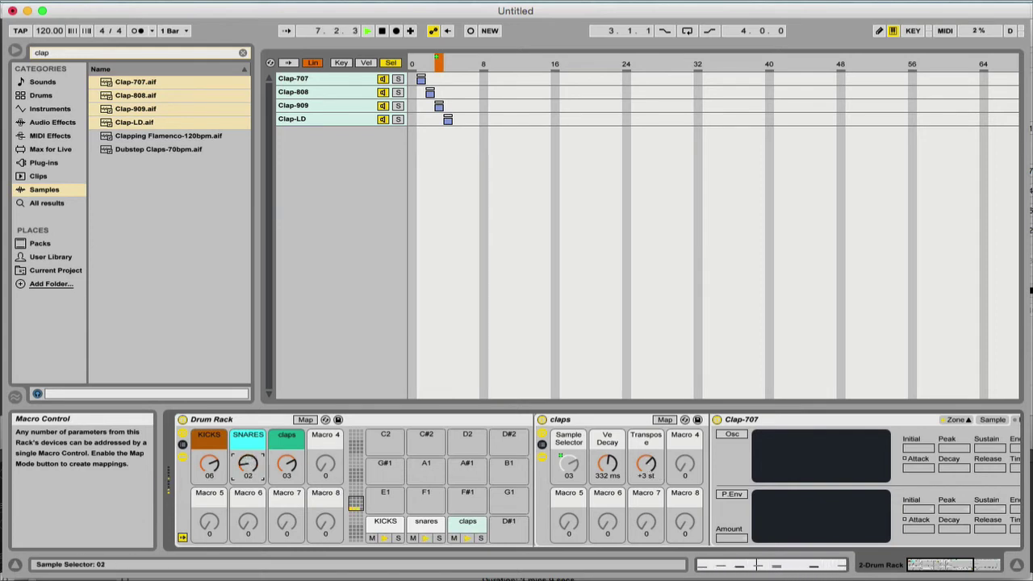
left_click_drag(247, 466, 247, 452)
key("space")
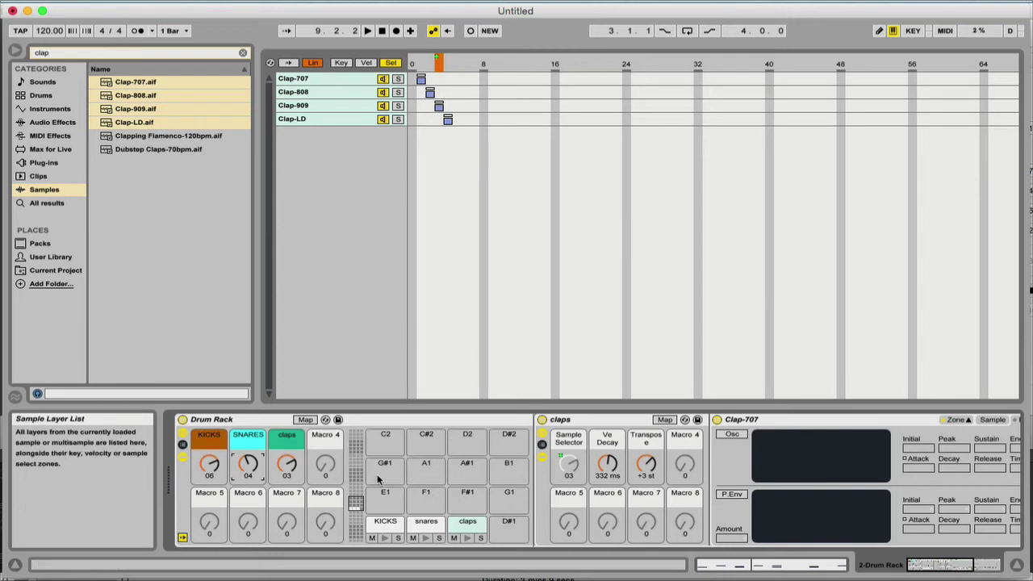
Add an Instrument Rack containing an empty Sampler to the Drum Rack's D#1 pad.
scroll(485, 498, "right", 5)
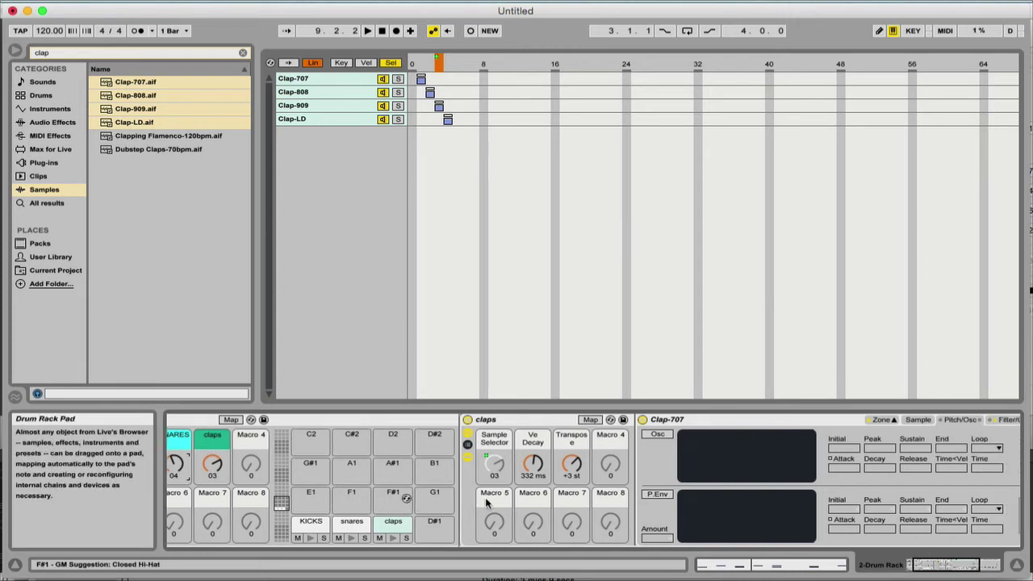
scroll(485, 497, "left", 5)
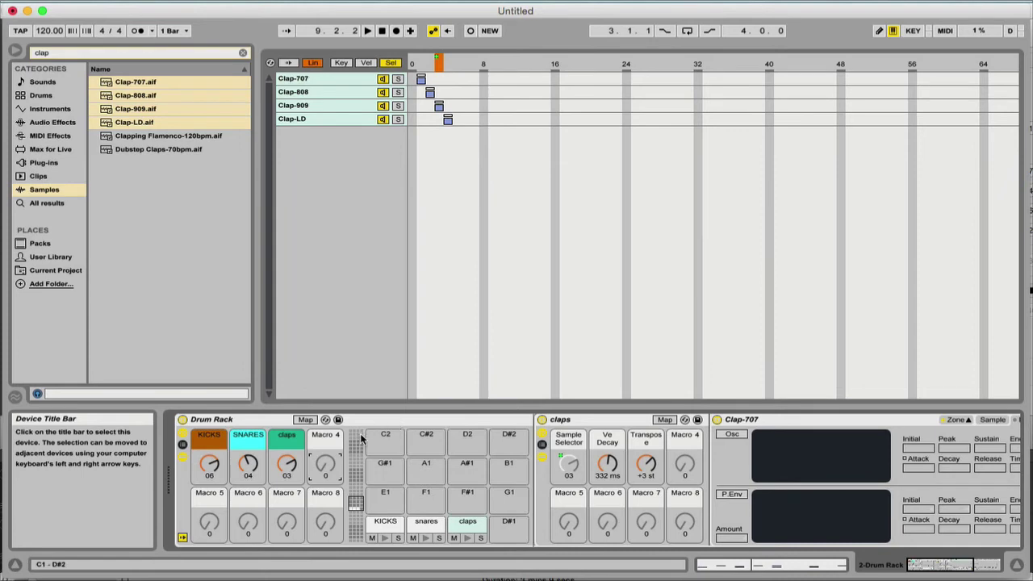
left_click(501, 526)
key("Tab")
left_click(243, 53)
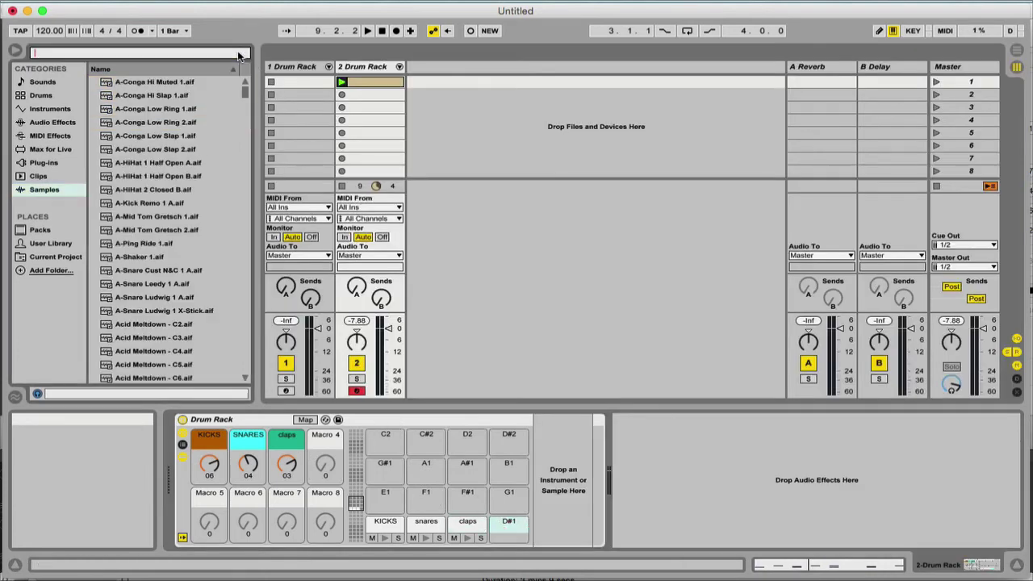
left_click(46, 109)
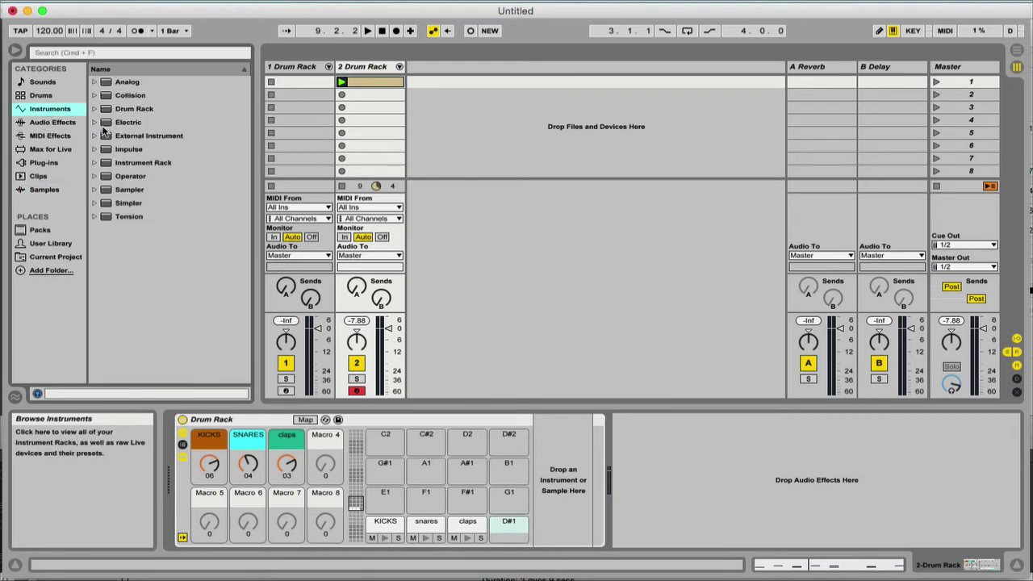
left_click_drag(128, 166, 499, 527)
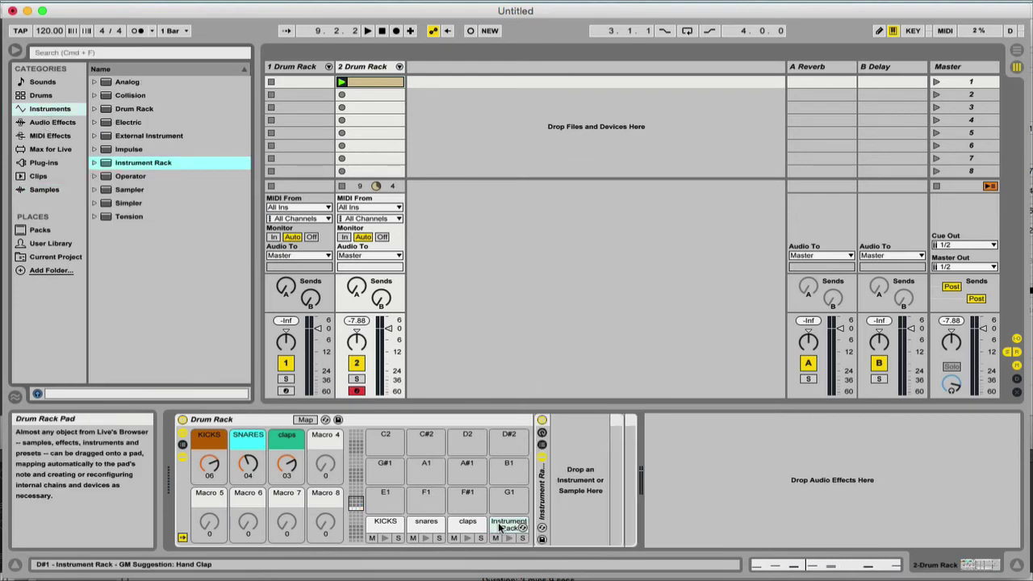
left_click_drag(129, 192, 584, 487)
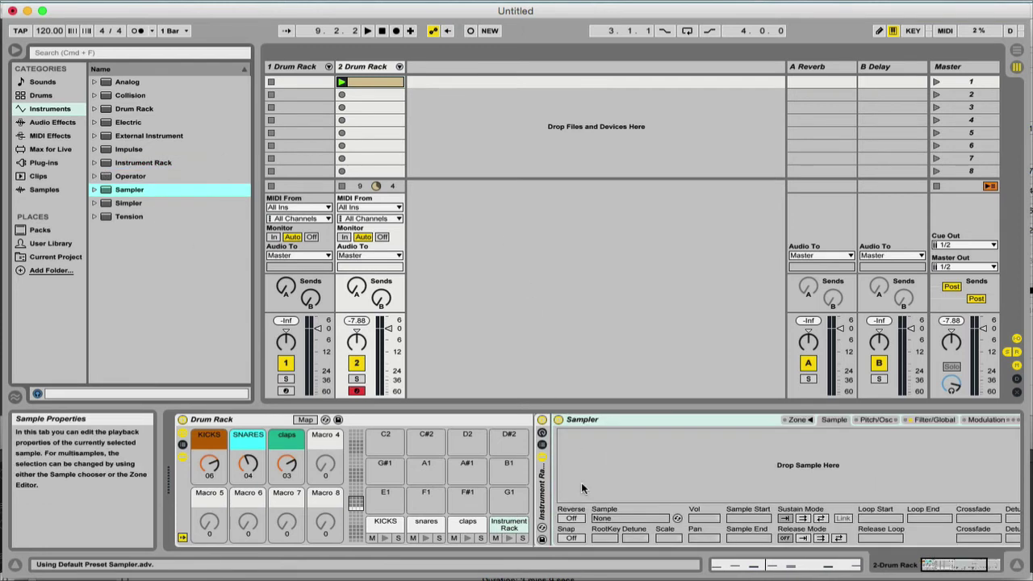
Search the samples for "closed" and load every listed hi-hat, from A-HiHat 2 Closed B to Hihat-LD-Closed, into the Sampler.
left_click(103, 53)
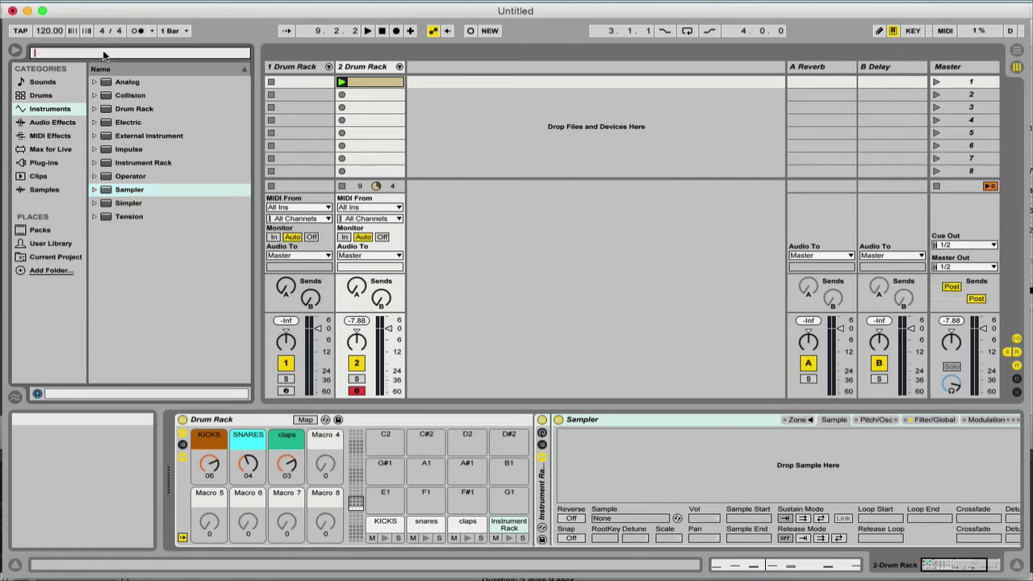
type("closed")
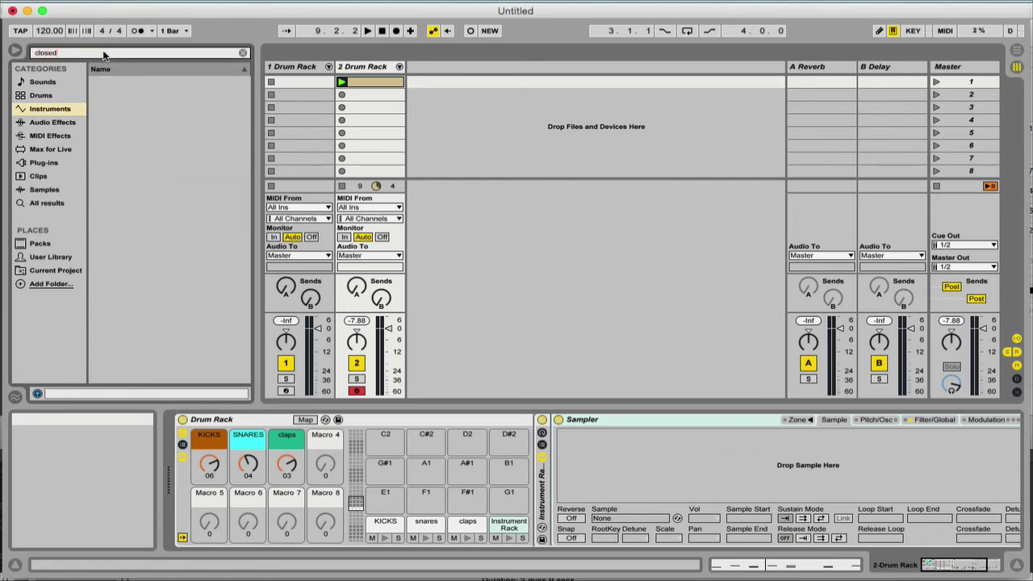
left_click(44, 189)
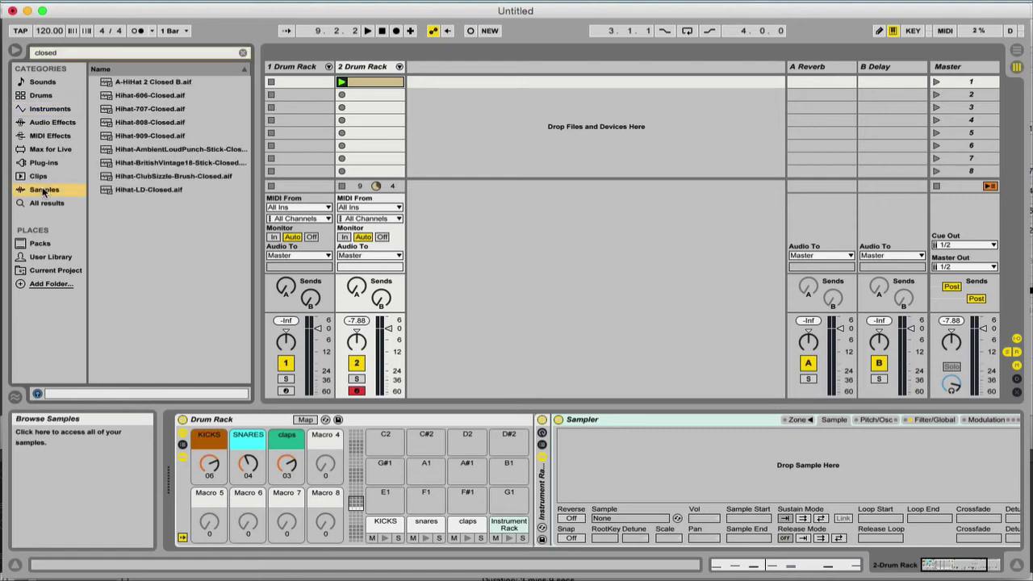
left_click(161, 191)
left_click(168, 86, "shift")
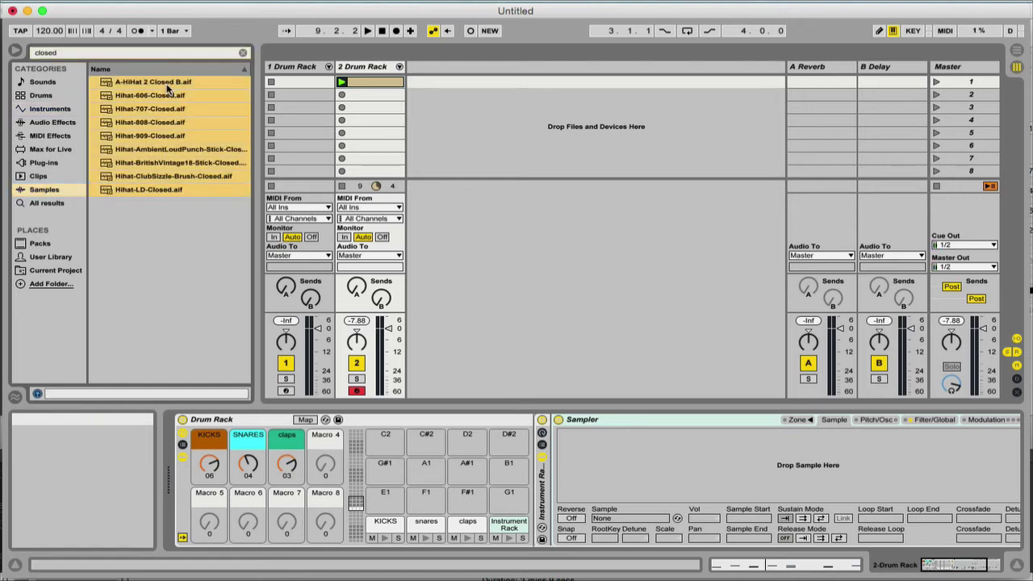
left_click_drag(126, 133, 671, 468)
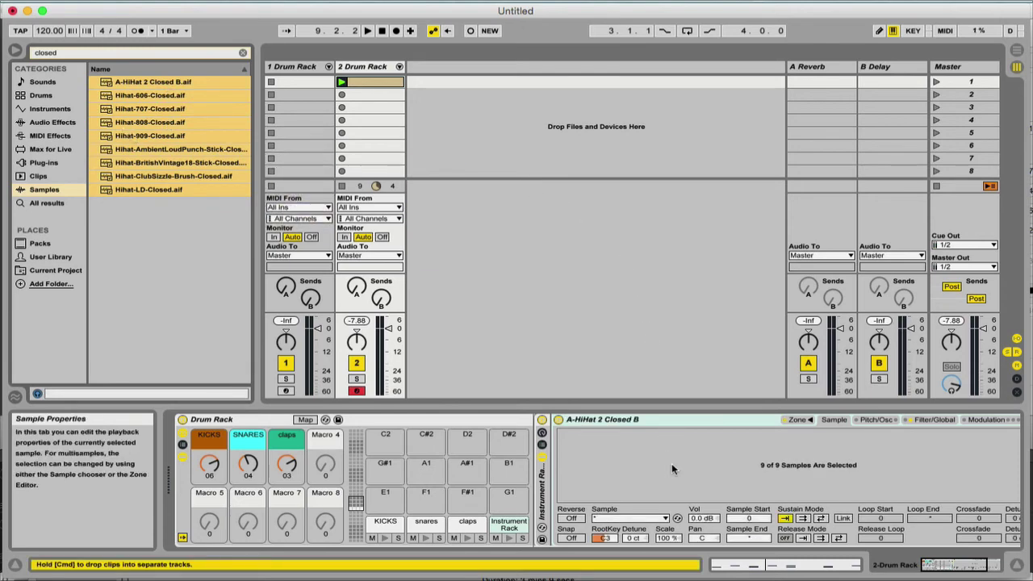
Limit the sample select zones of all the hi-hat layers to 1 through 9 and distribute their ranges equally.
left_click(799, 419)
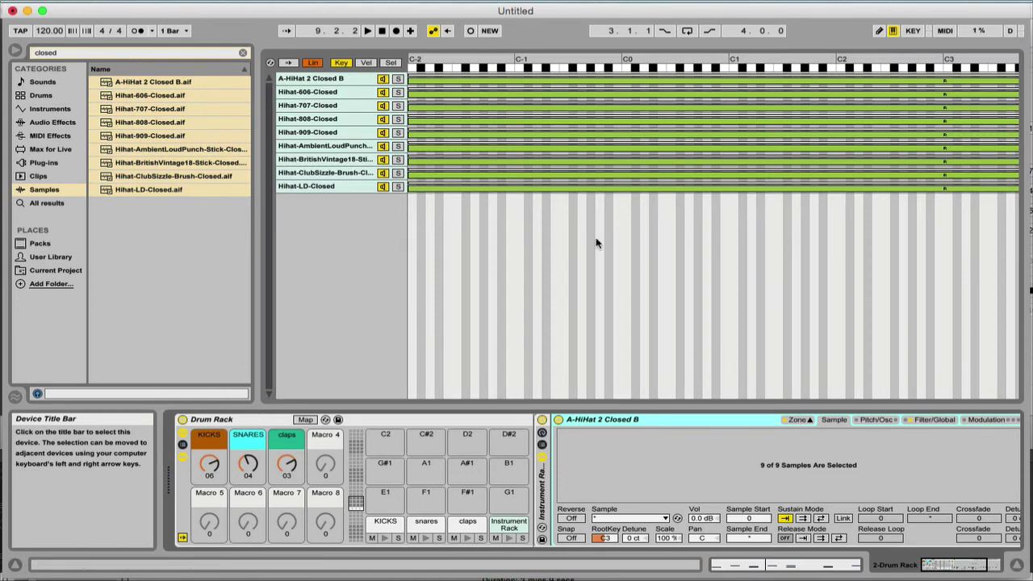
left_click(390, 63)
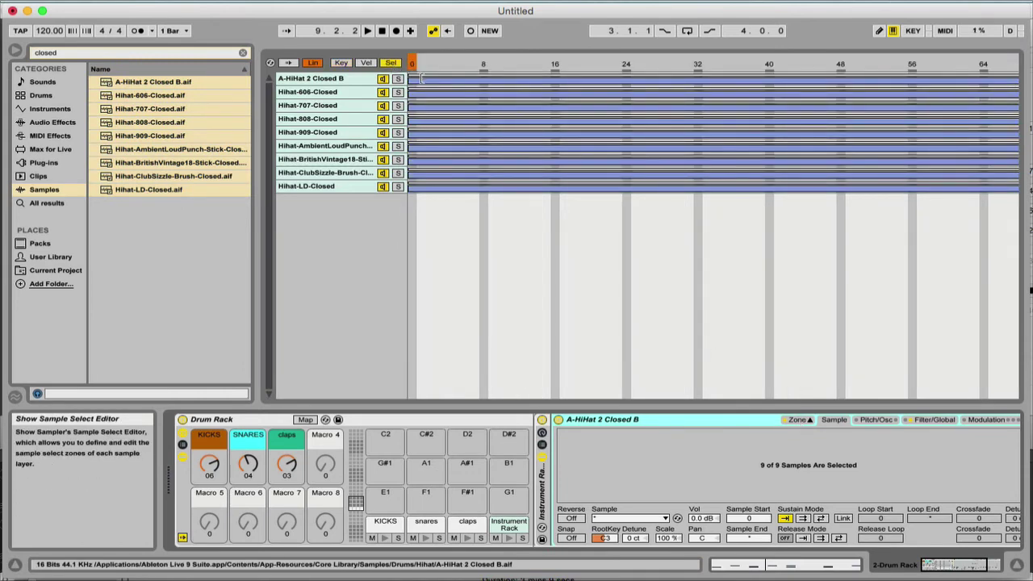
left_click_drag(410, 79, 419, 80)
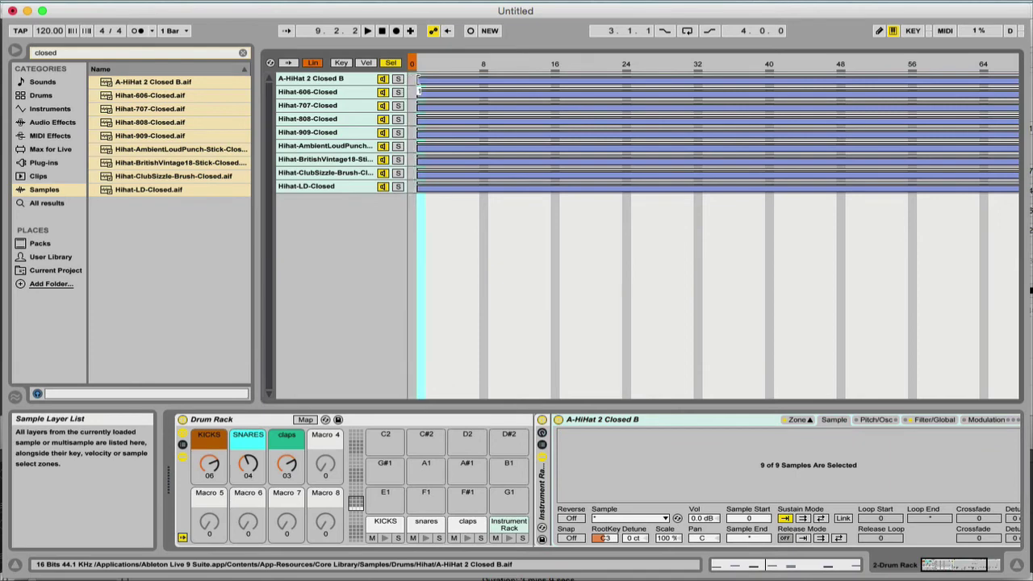
left_click_drag(1013, 189, 496, 197)
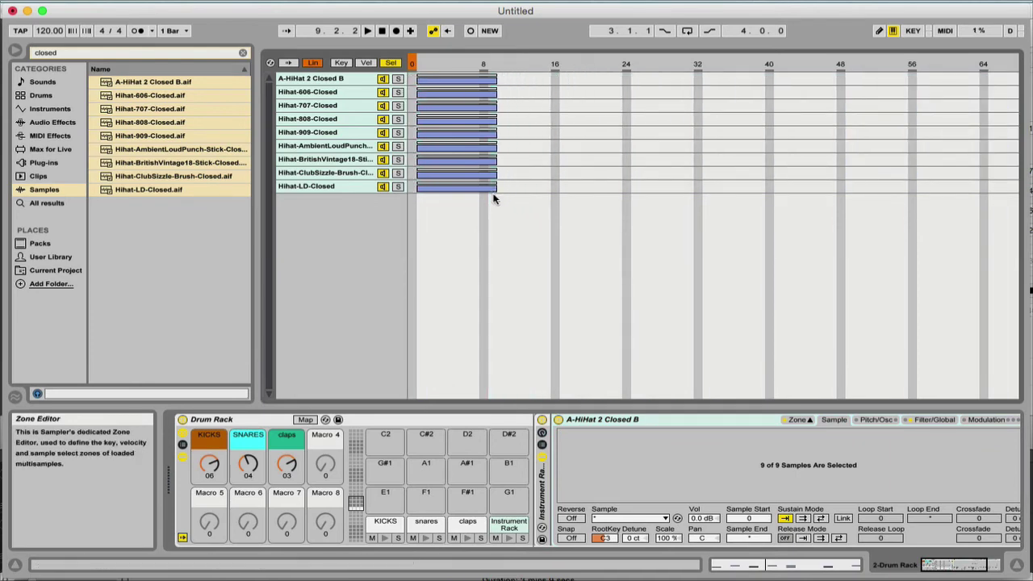
right_click(447, 103)
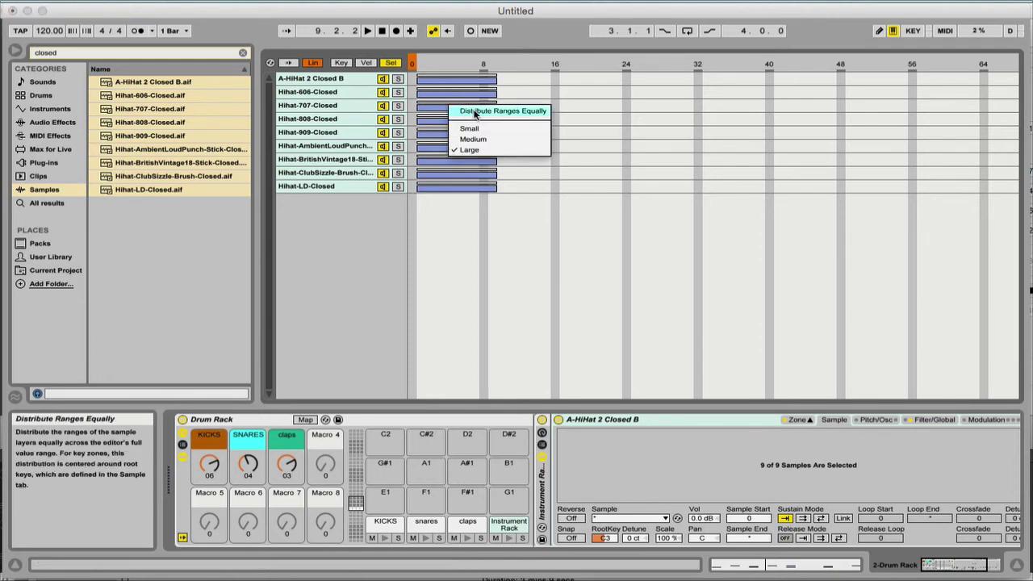
left_click(475, 112)
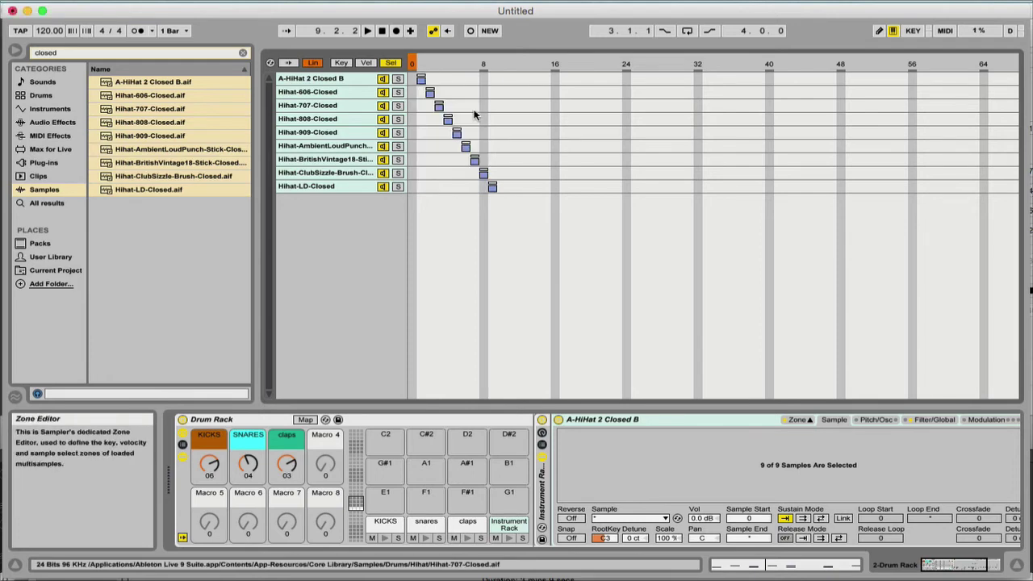
Map the hi-hat Sampler's sample selector to Macro 1 of its Instrument Rack with a mapping minimum of 1.
right_click(412, 64)
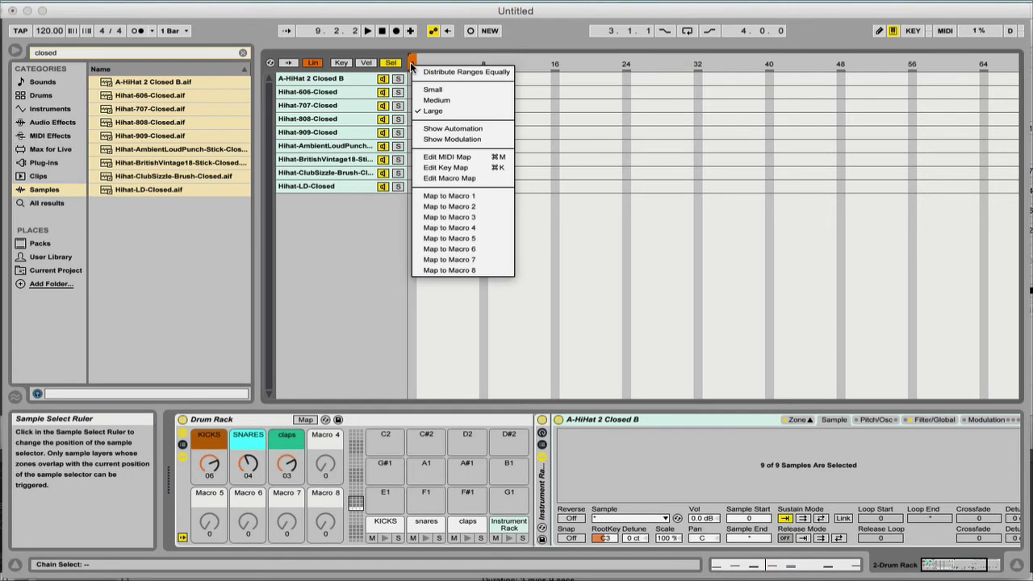
left_click(478, 195)
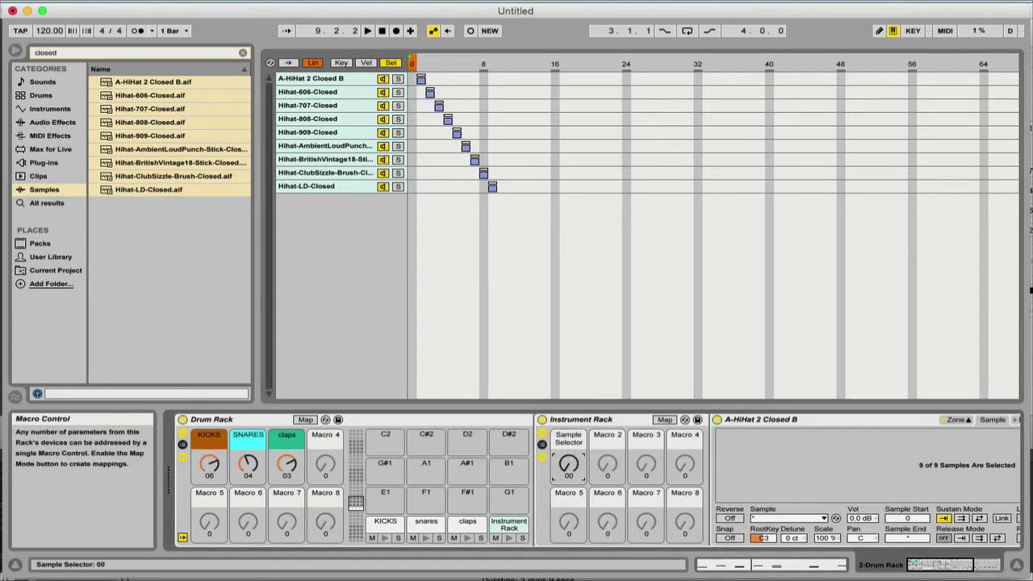
left_click(665, 420)
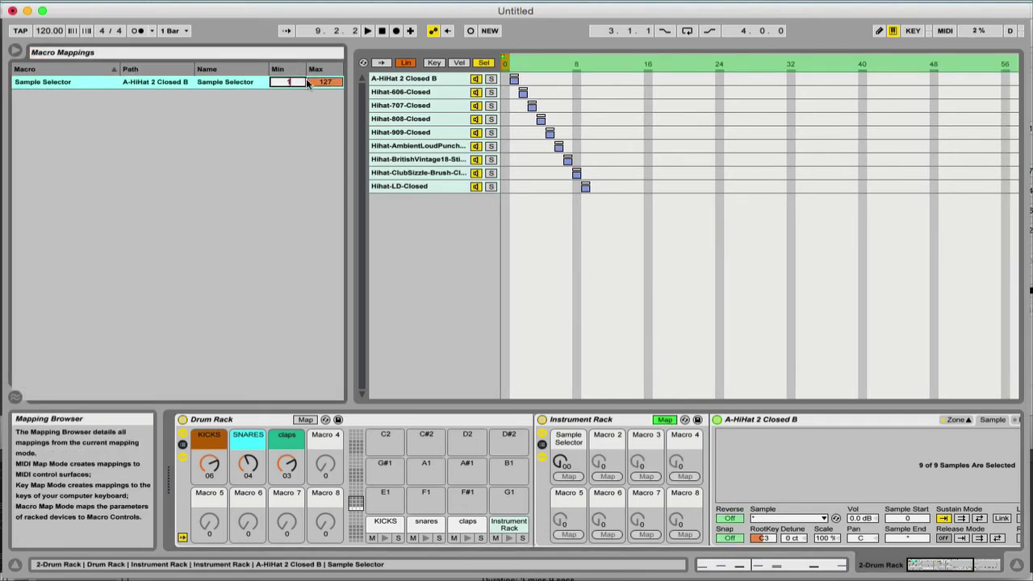
type("1")
key("Return")
left_click(665, 419)
Set the hi-hat Sampler's volume envelope sustain to -inf dB and its release to 60.0 s.
left_click(766, 420)
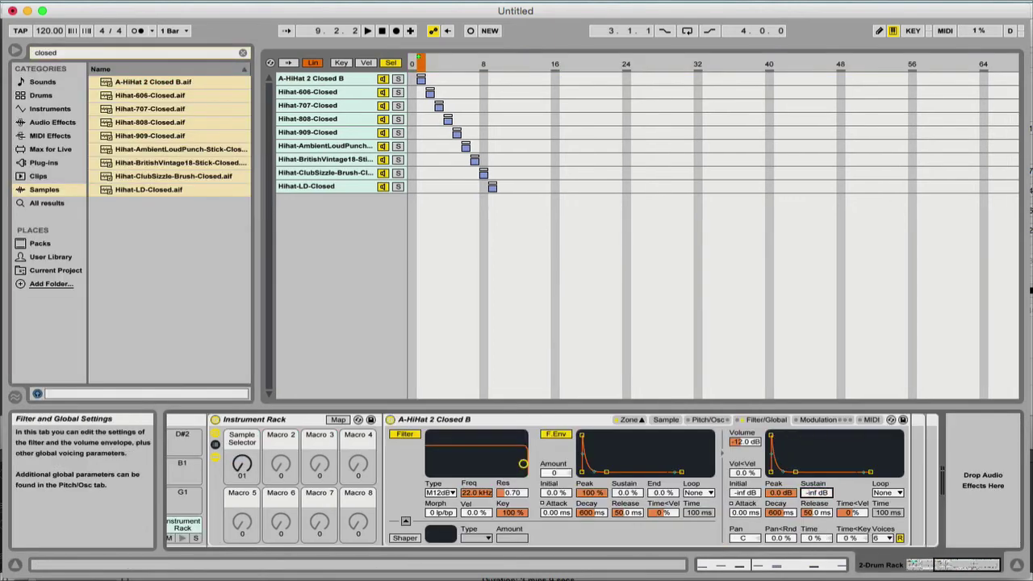
left_click_drag(817, 514, 817, 428)
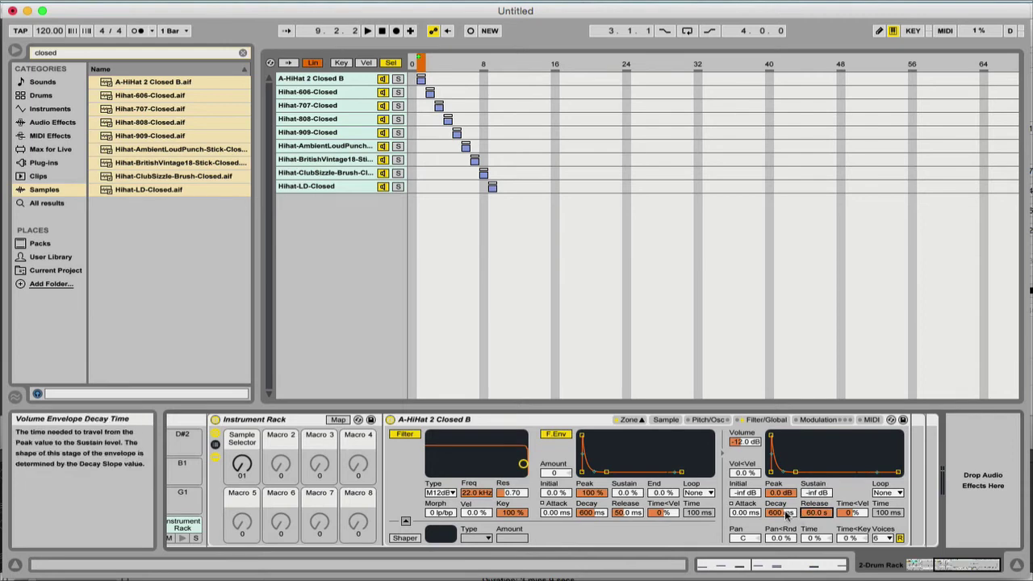
Map the hi-hat volume envelope's decay to Macro 2 of its Instrument Rack and set that macro to 362 ms.
left_click(780, 514)
right_click(780, 513)
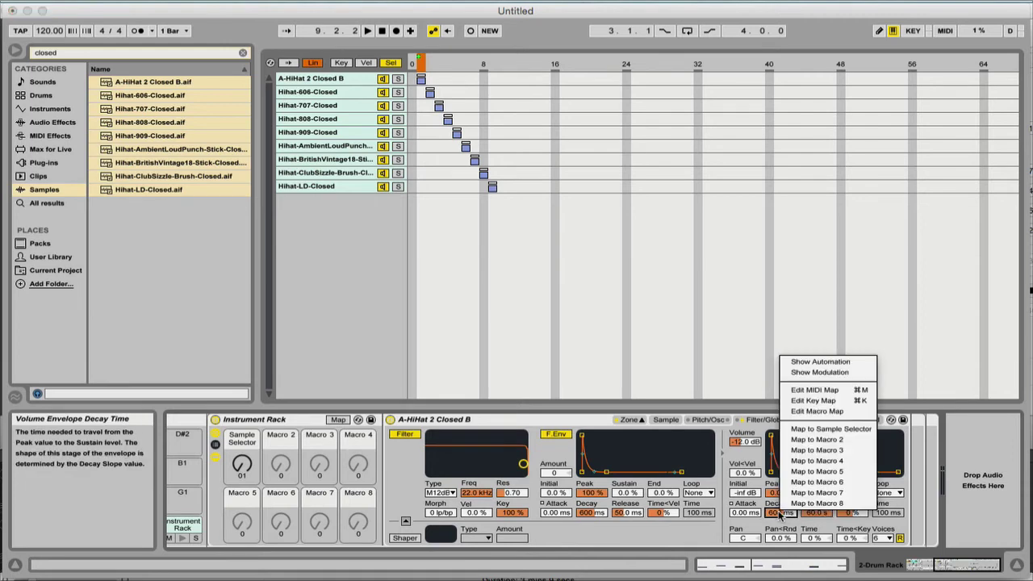
left_click(848, 445)
left_click_drag(281, 471, 281, 463)
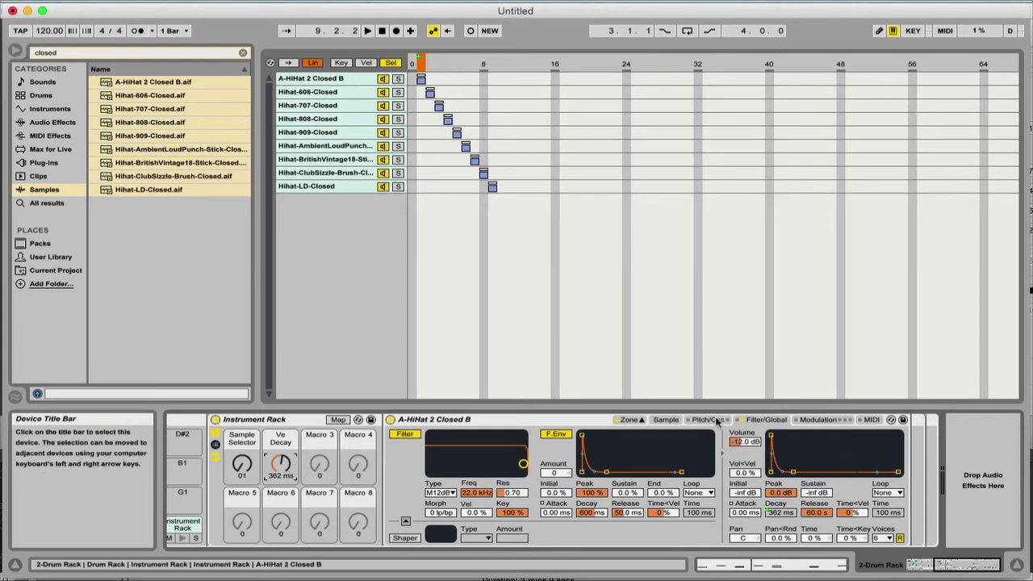
Map the hi-hat Sampler's global transpose to Macro 3 of its Instrument Rack and limit the mapping range to -12 to +12 st.
left_click(707, 421)
right_click(832, 509)
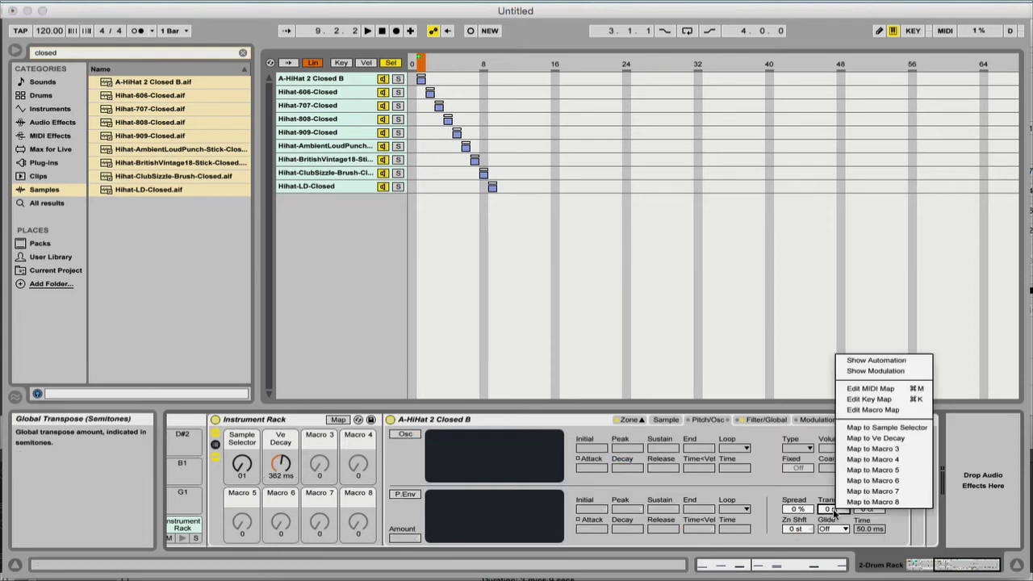
left_click(879, 450)
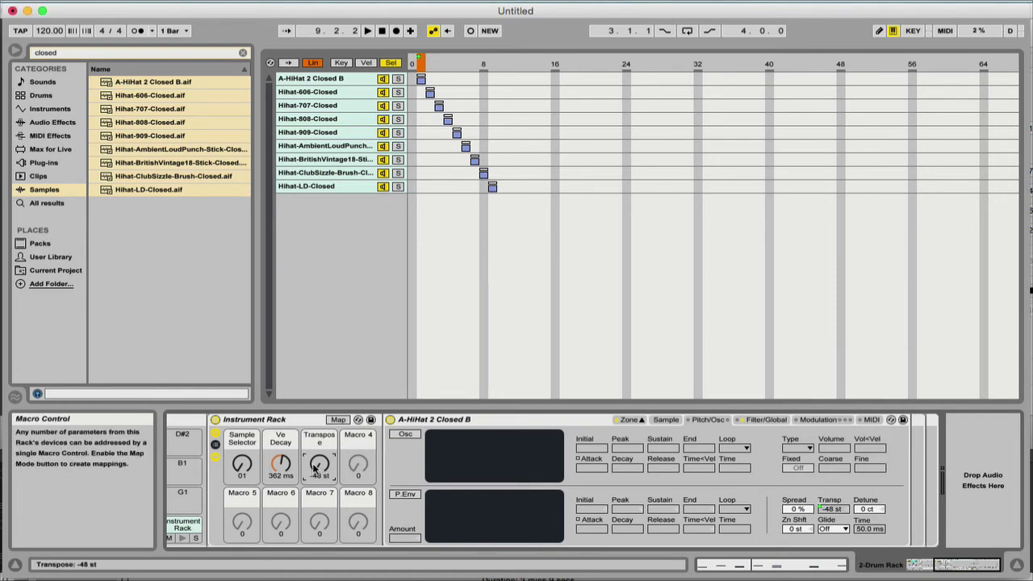
left_click(338, 421)
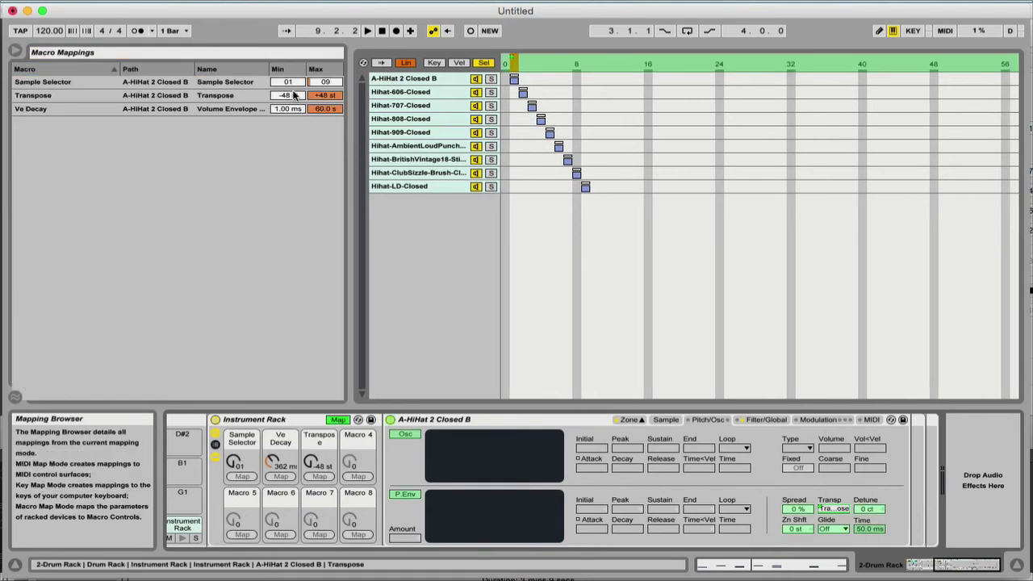
left_click(294, 95)
type("-12")
key("Return")
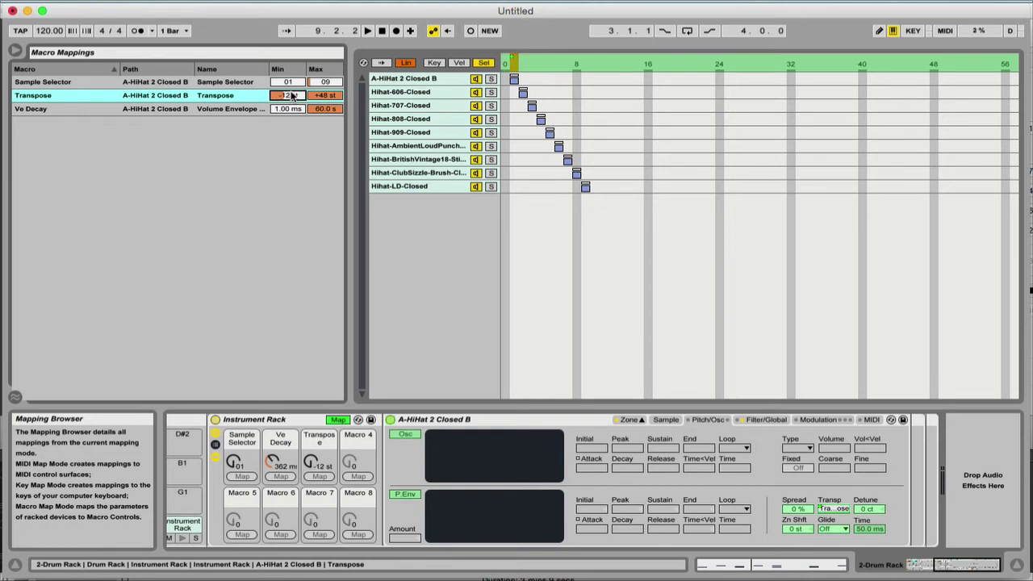
left_click(335, 95)
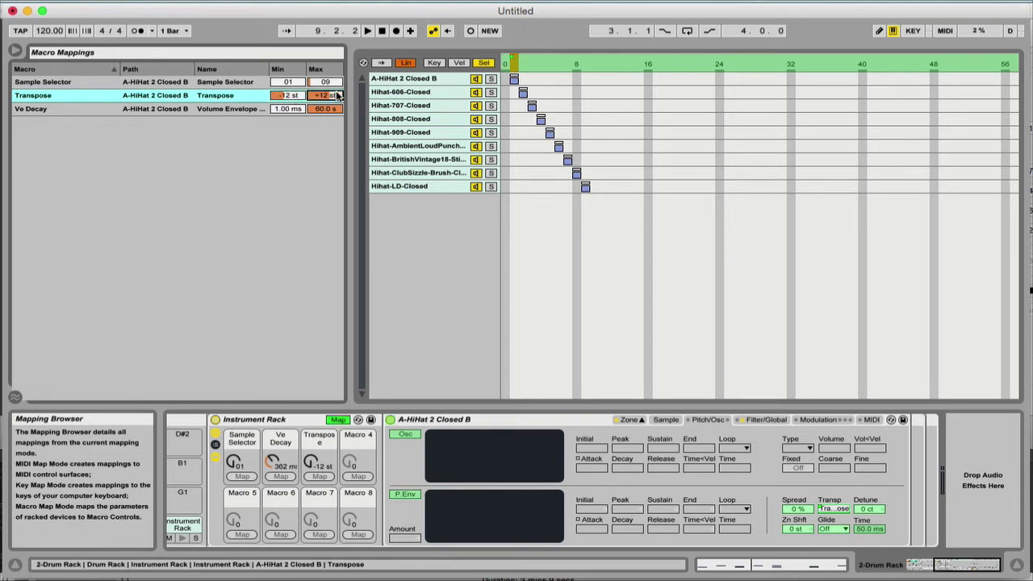
key("Escape")
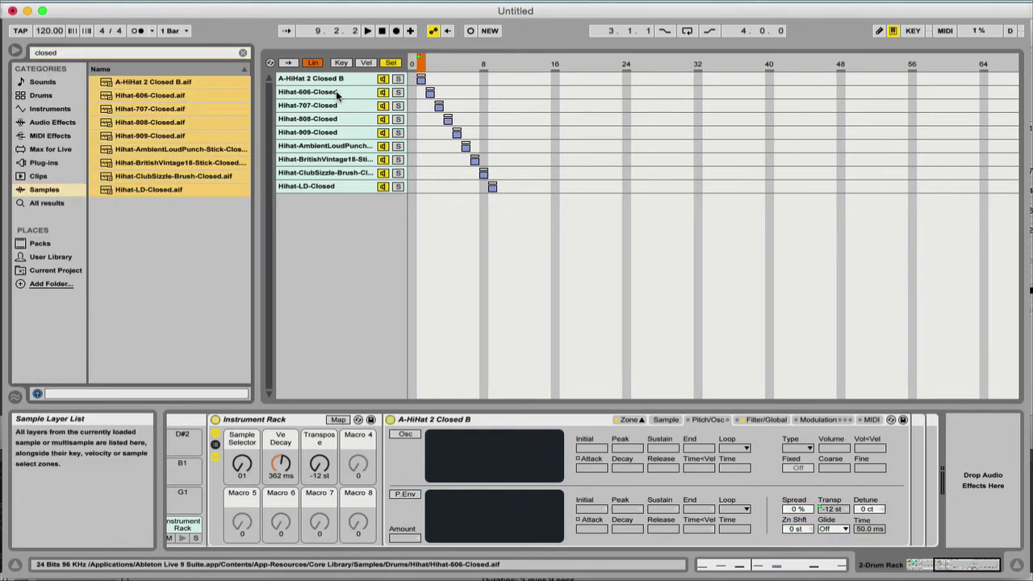
Set the hi-hat rack's Transpose macro to 0 st.
left_click(310, 473)
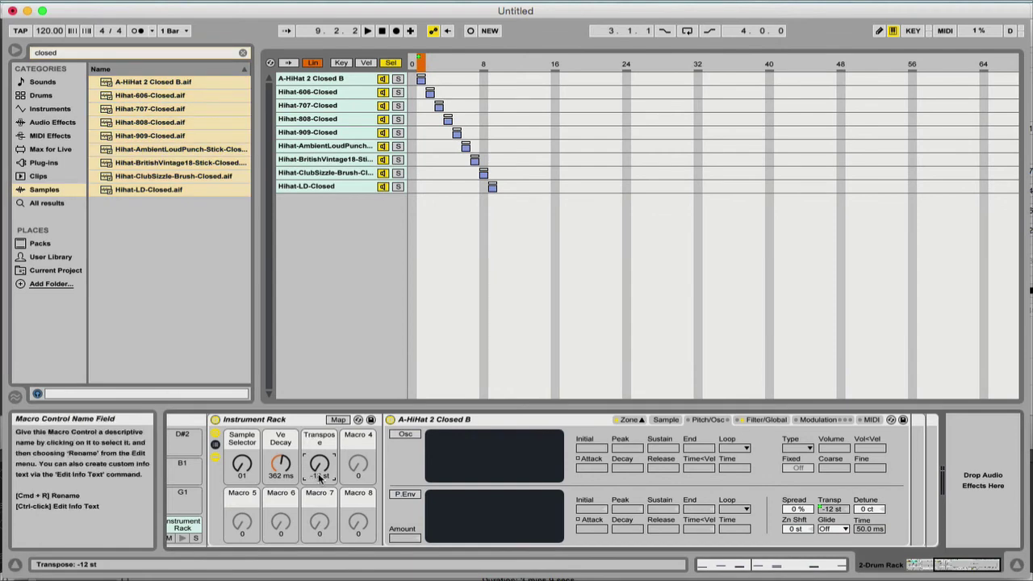
left_click_drag(319, 464, 319, 446)
scroll(407, 477, "left", 5)
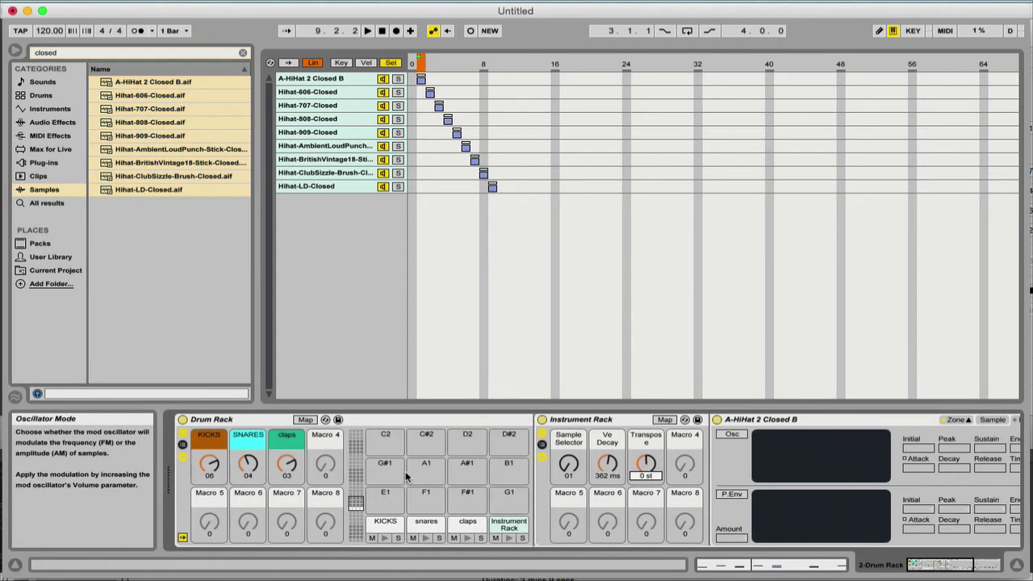
Start playback of the second Drum Rack track's clip and open its notes for editing.
key("Tab")
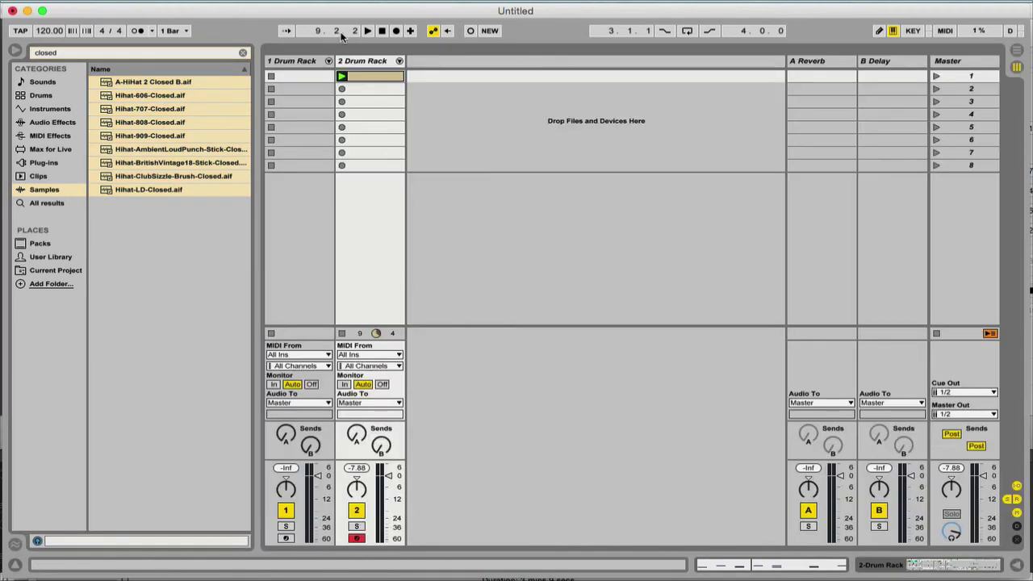
left_click(342, 76)
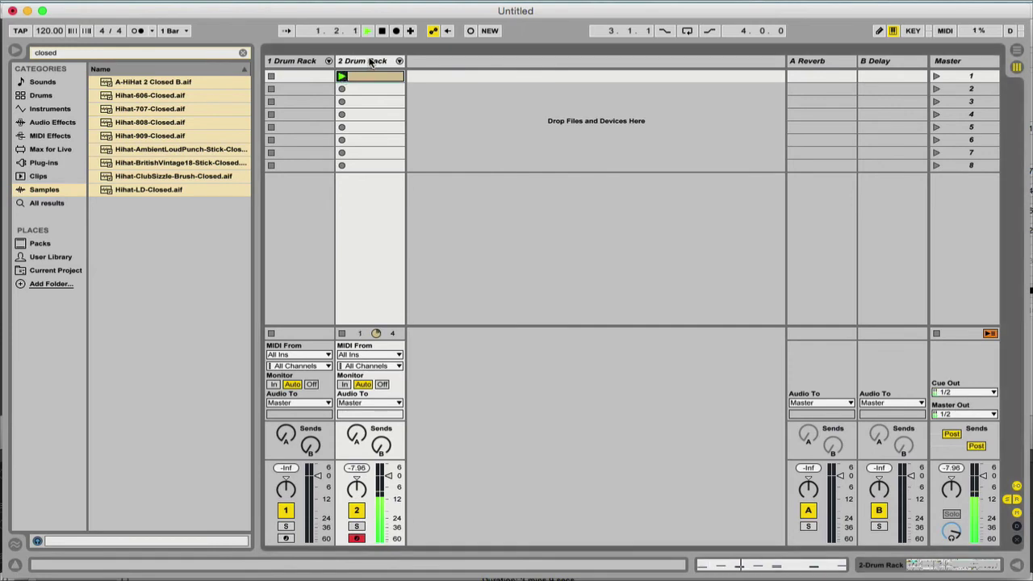
double_click(369, 77)
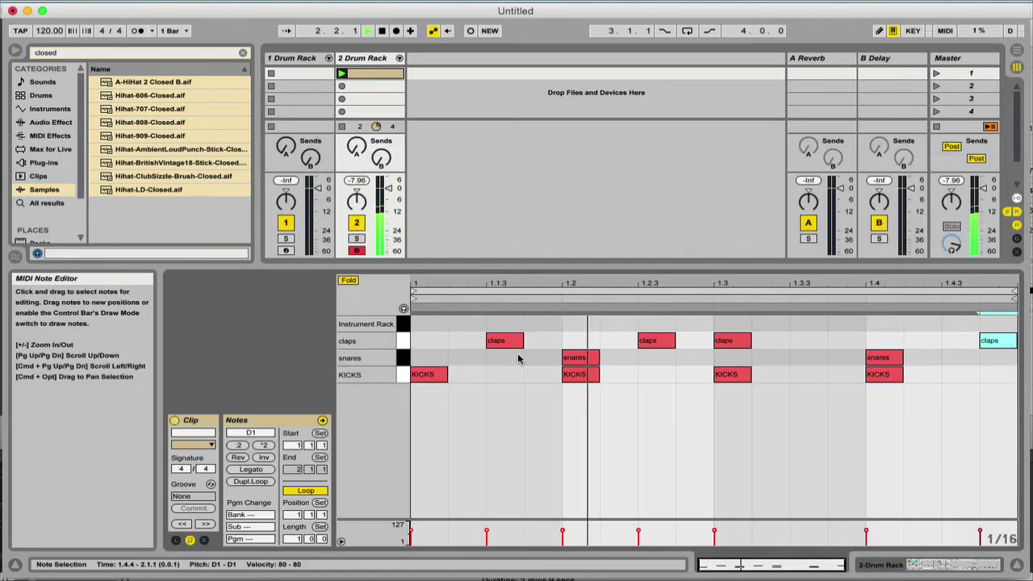
Add sixteenth hi-hat notes to the Instrument Rack row at 1.1.1, 1.1.4, 1.2.1, 1.2.3, 1.3.1, 1.3.3, 1.4.2 and 1.4.3.
double_click(442, 323)
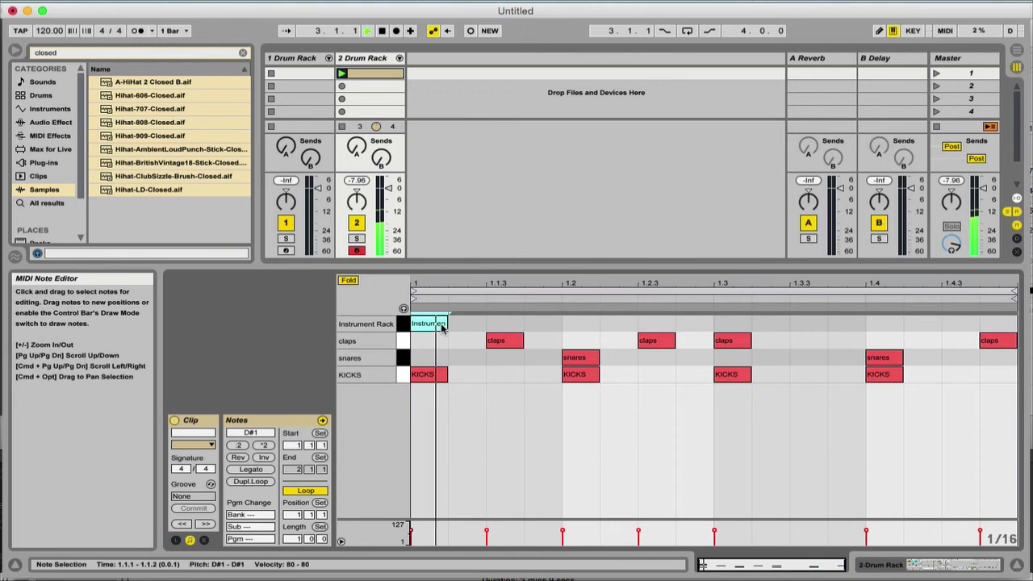
double_click(581, 323)
double_click(543, 323)
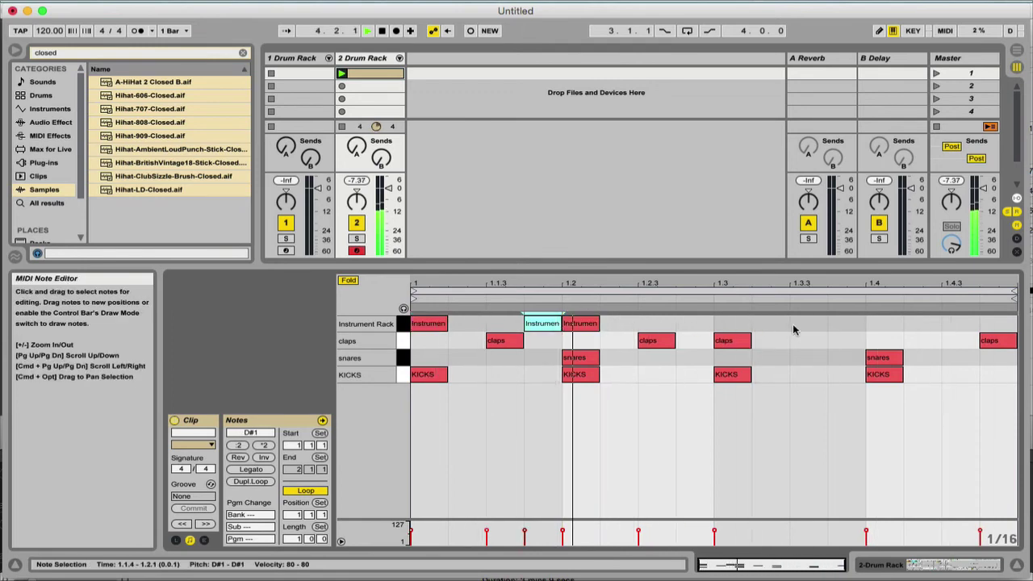
double_click(808, 324)
double_click(732, 324)
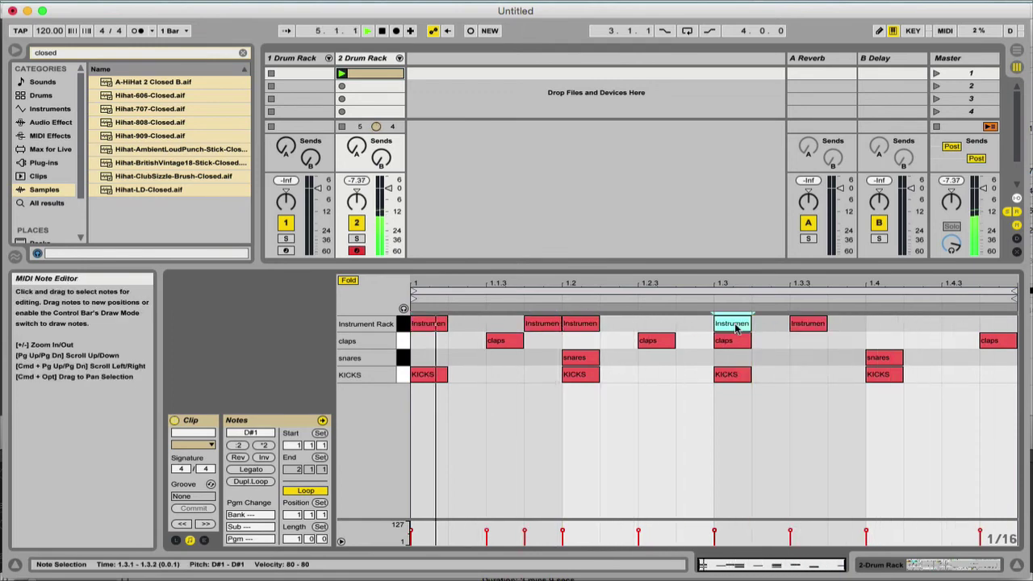
double_click(921, 324)
double_click(656, 324)
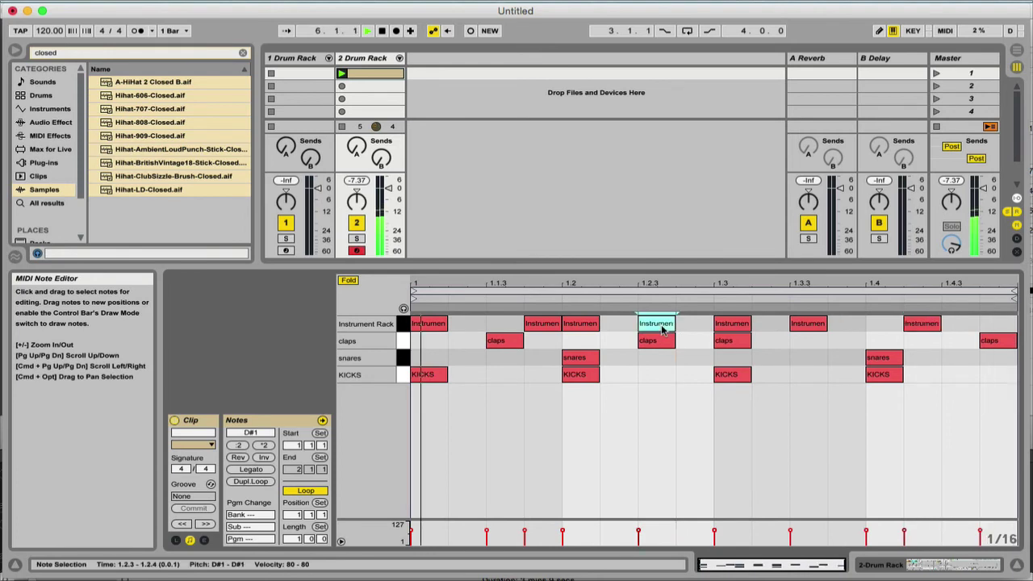
double_click(962, 326)
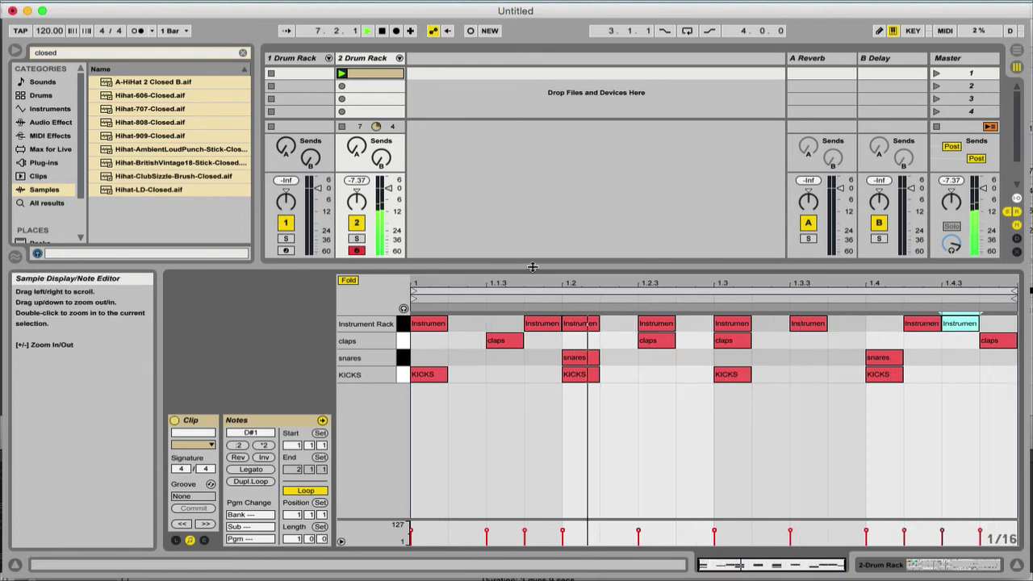
key("super+alt+l")
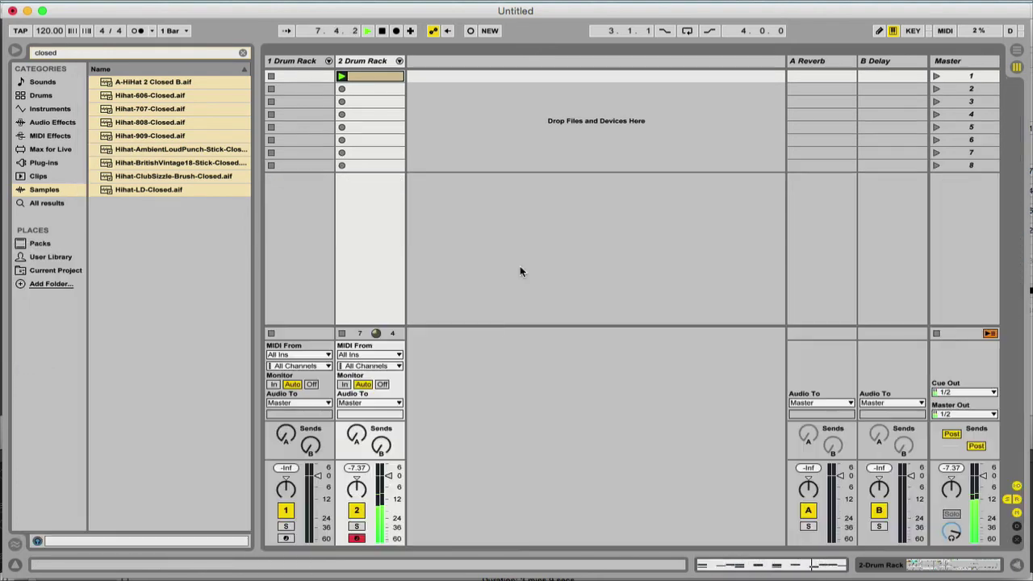
Audition the hi-hat macros during playback, ending with Sample Selector at 08, Ve Decay at 663 ms and Transpose at +2 st.
double_click(365, 62)
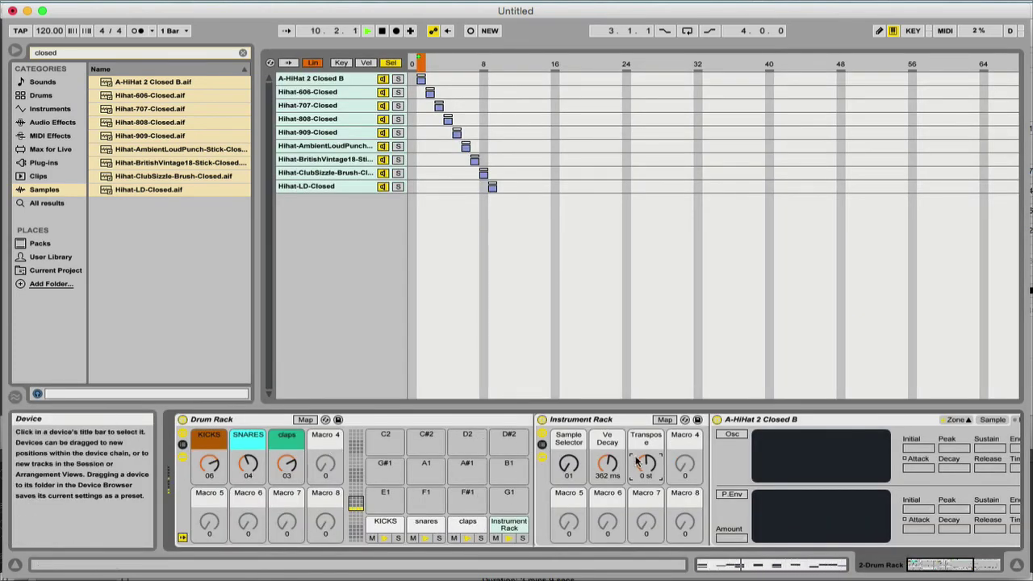
left_click_drag(569, 465, 646, 454)
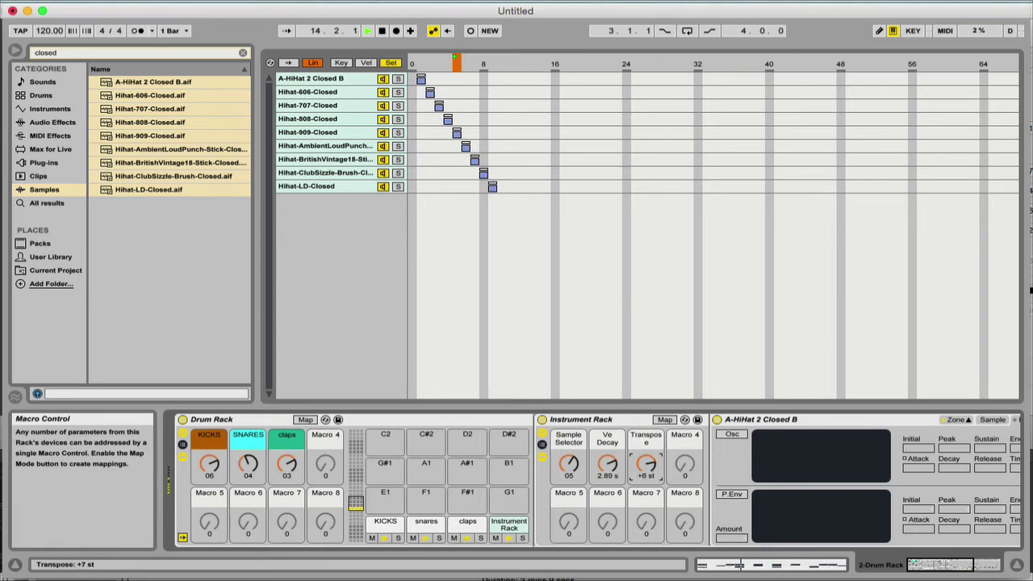
left_click_drag(577, 463, 578, 498)
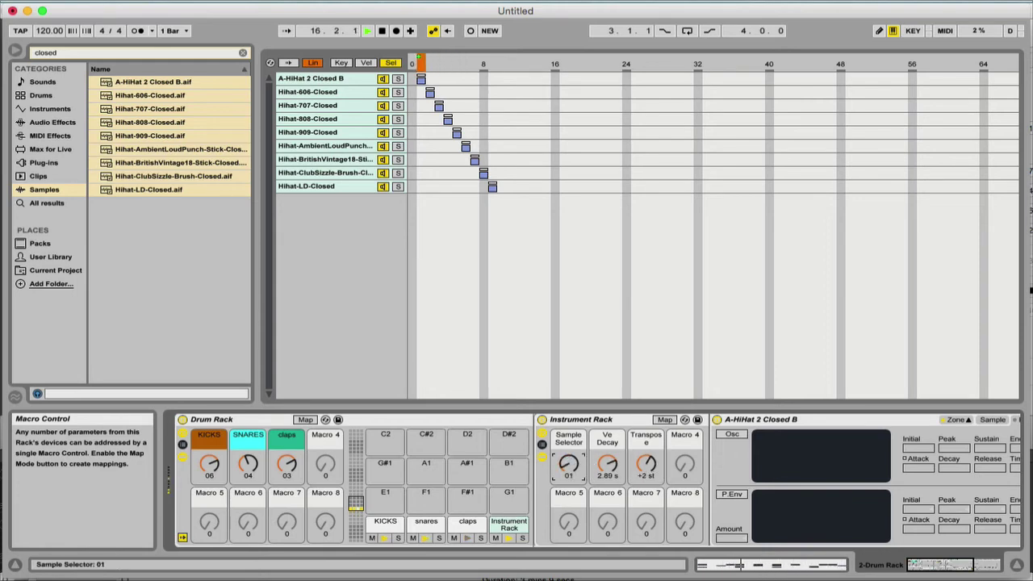
left_click_drag(608, 463, 608, 431)
left_click_drag(569, 464, 569, 407)
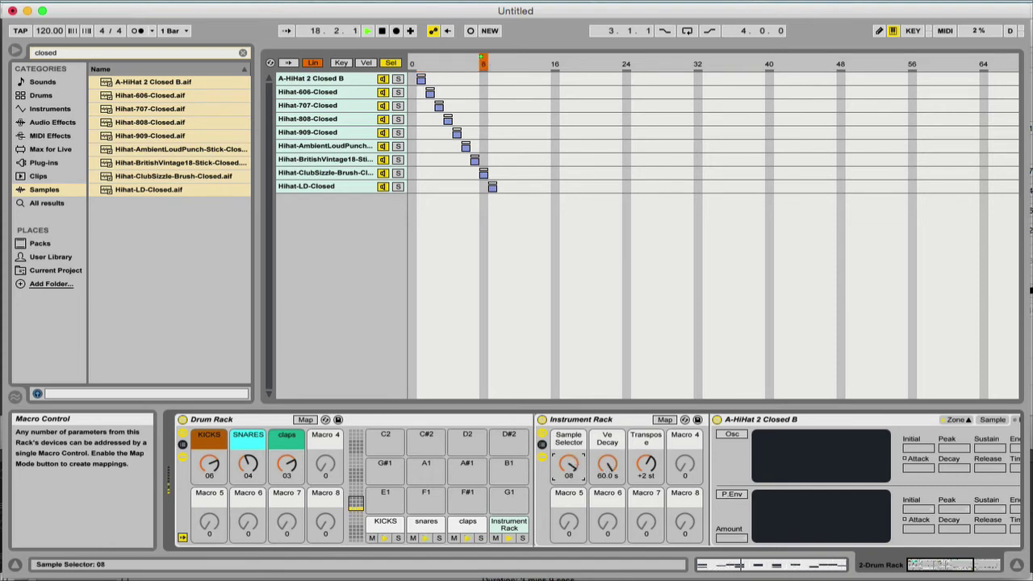
left_click(607, 464)
left_click_drag(607, 465, 607, 489)
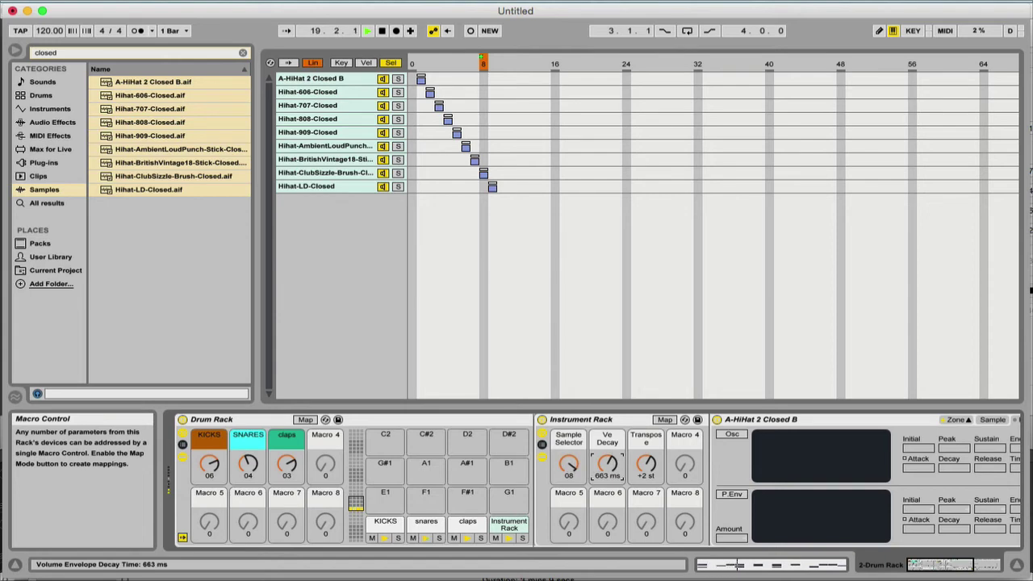
Stop playback and rename the hi-hat Instrument Rack as clhats.
left_click(582, 420)
key("space")
key("super+r")
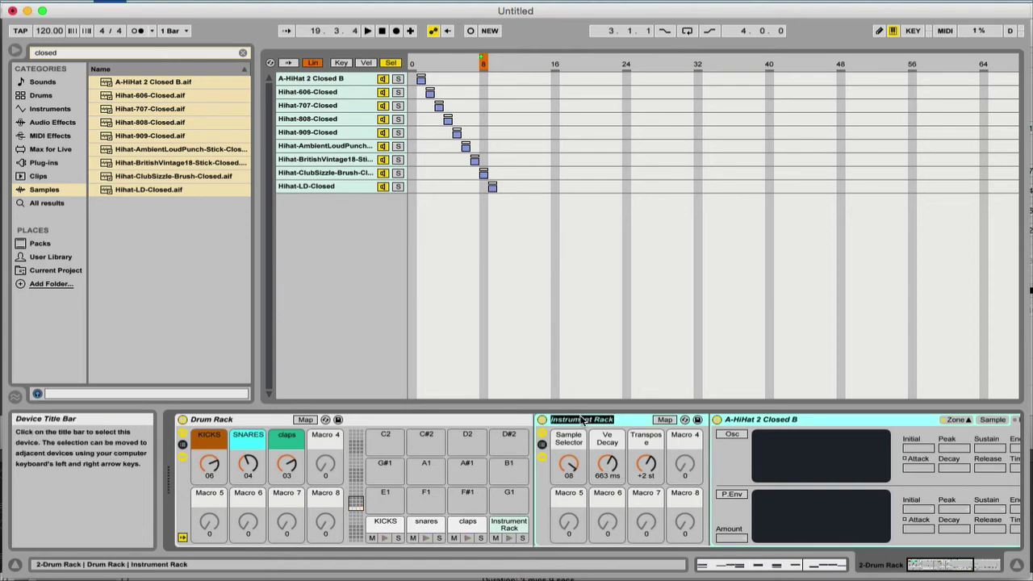
type("clhats")
key("Return")
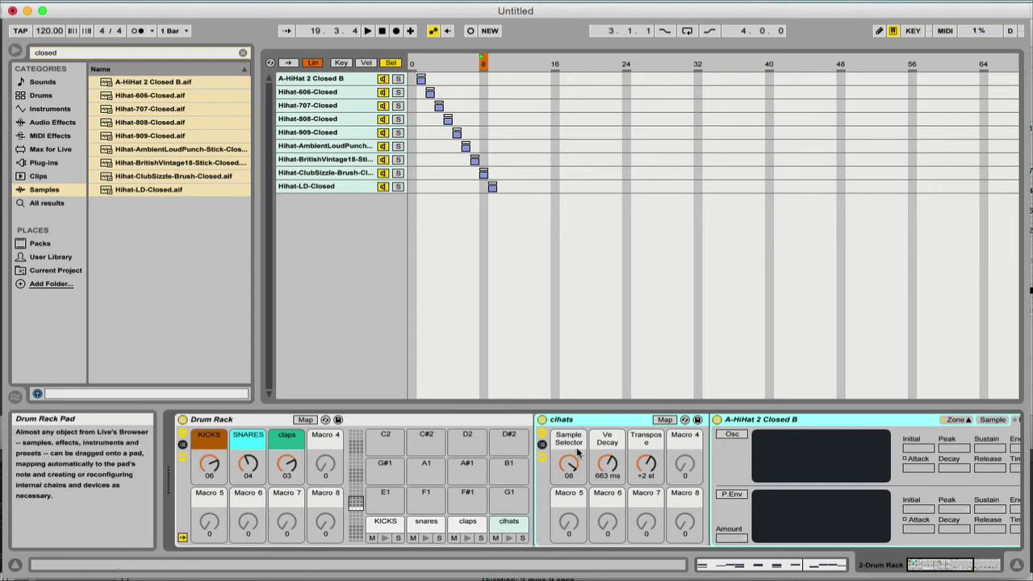
Map the clhats rack's Sample Selector macro to Macro 4 of the Drum Rack.
right_click(567, 471)
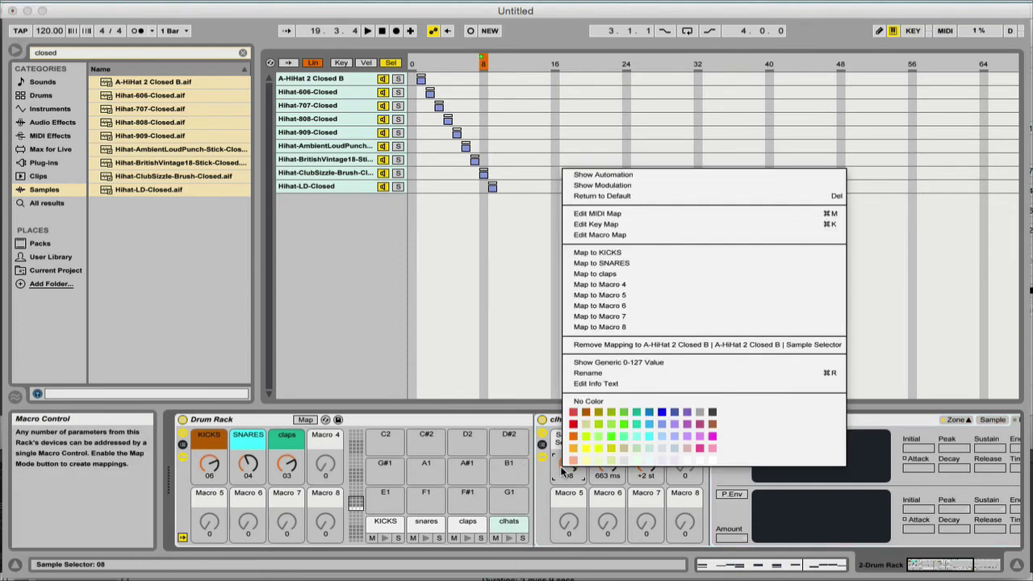
left_click(624, 284)
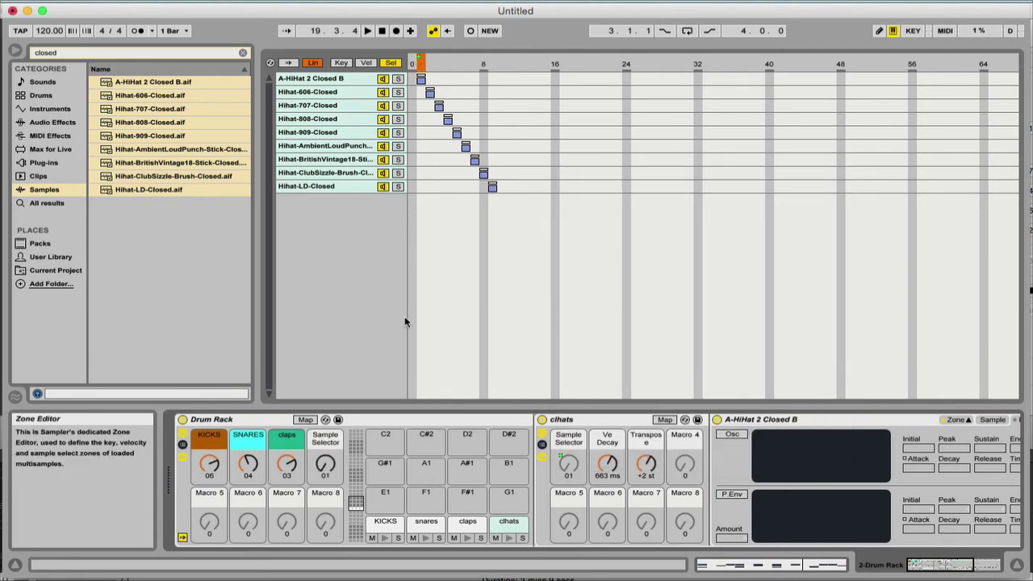
Rename the Drum Rack's fourth macro as clhats and colour it olive green.
left_click(327, 440)
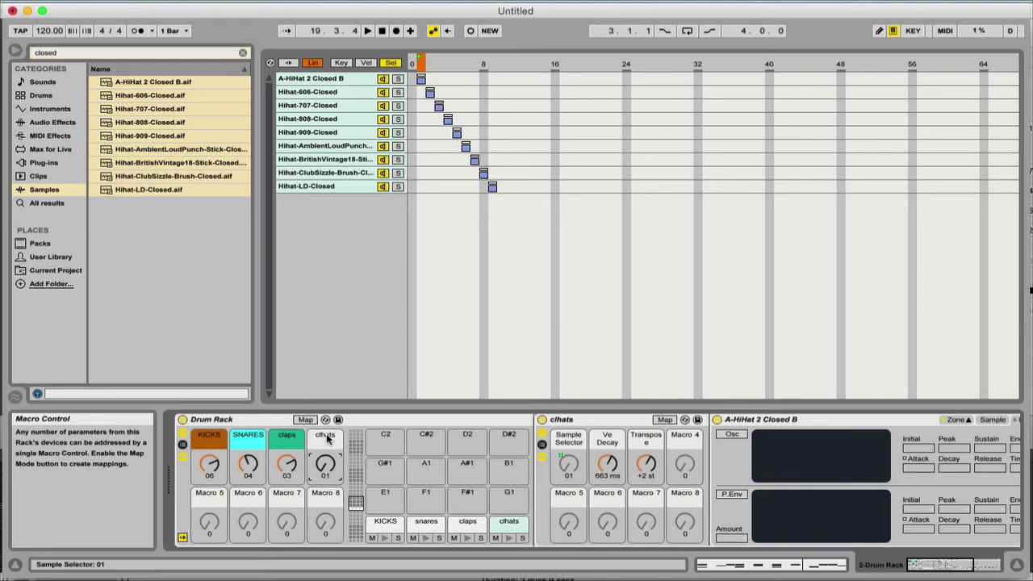
right_click(327, 438)
left_click(379, 574)
Play the beat while testing the Drum Rack's clhats macro, set it to 02 and stop playback.
key("space")
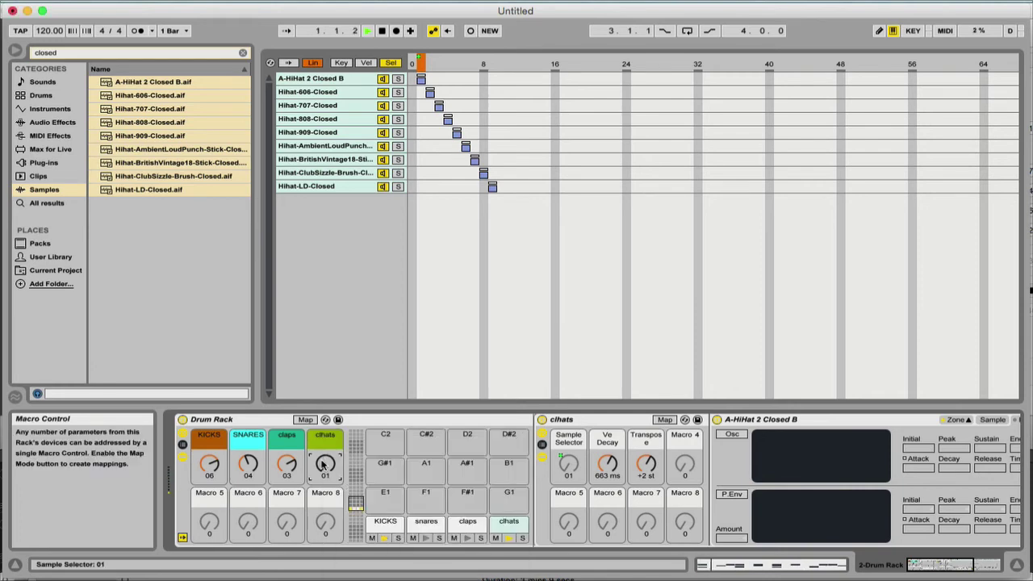
mouse_move(325, 464)
left_mouse_down()
mouse_move(325, 446)
mouse_move(326, 480)
left_mouse_up()
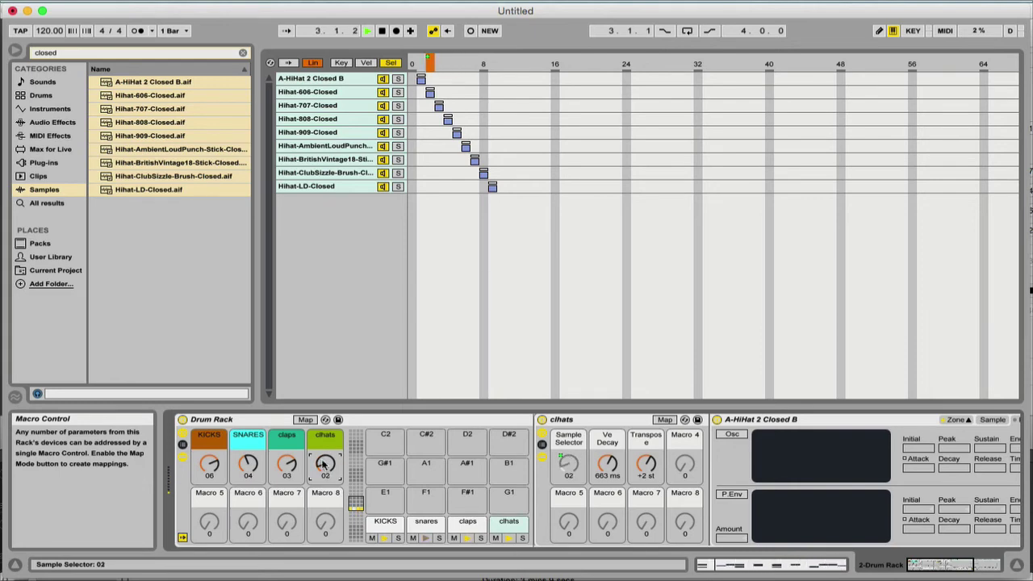
key("space")
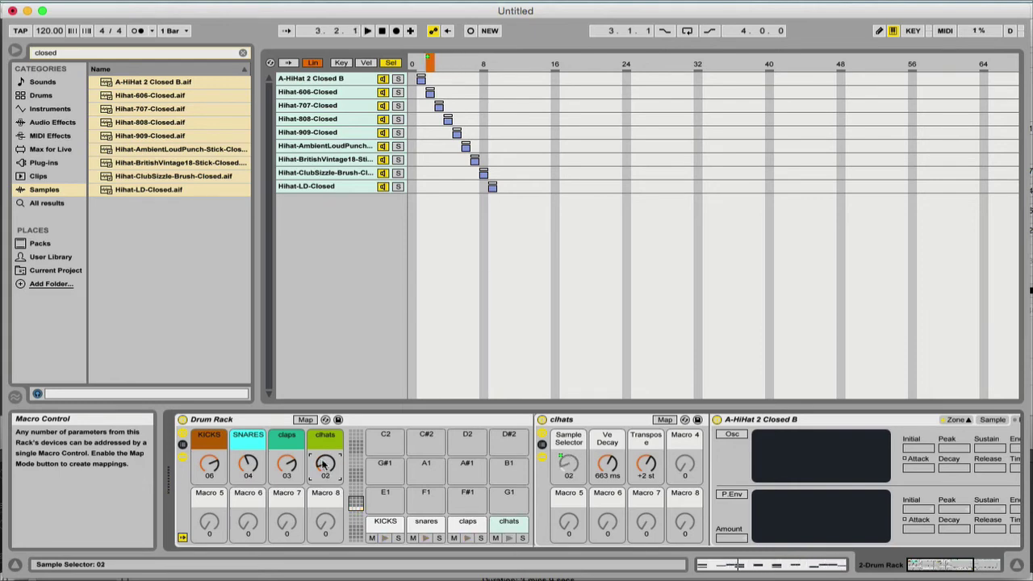
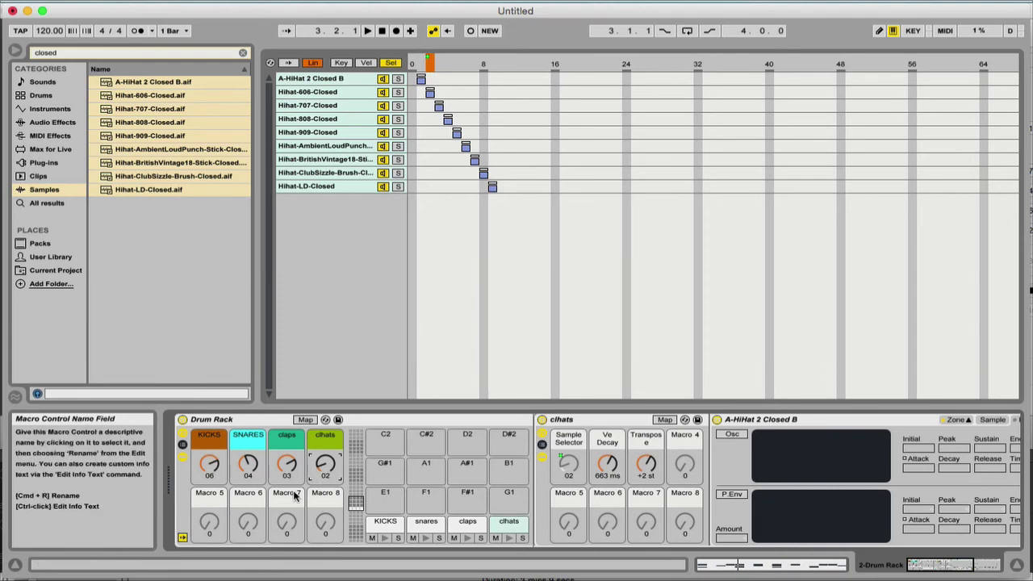
Show the Drum Rack's chain list with its return chains section.
scroll(442, 469, "down", 4)
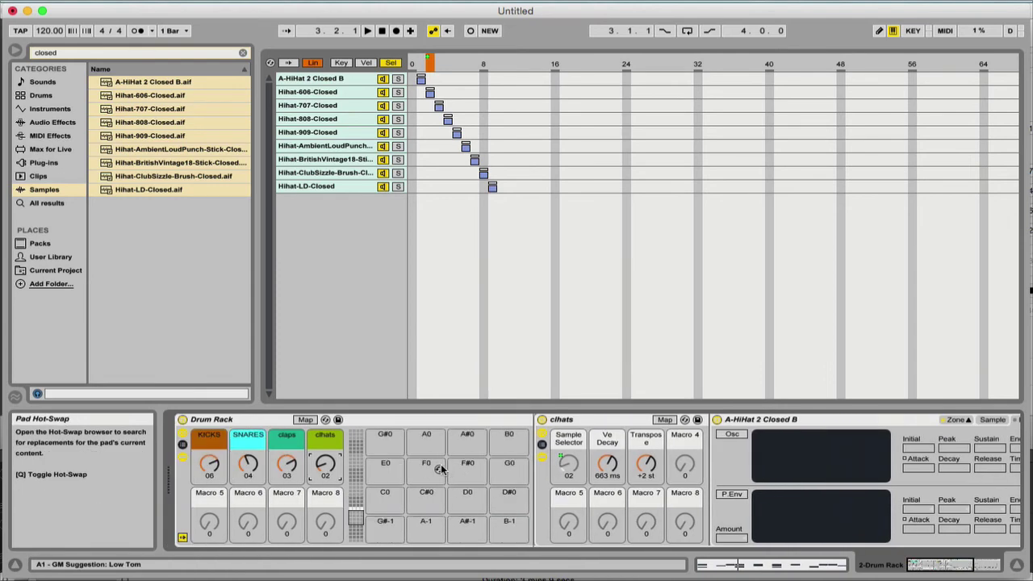
left_click(182, 444)
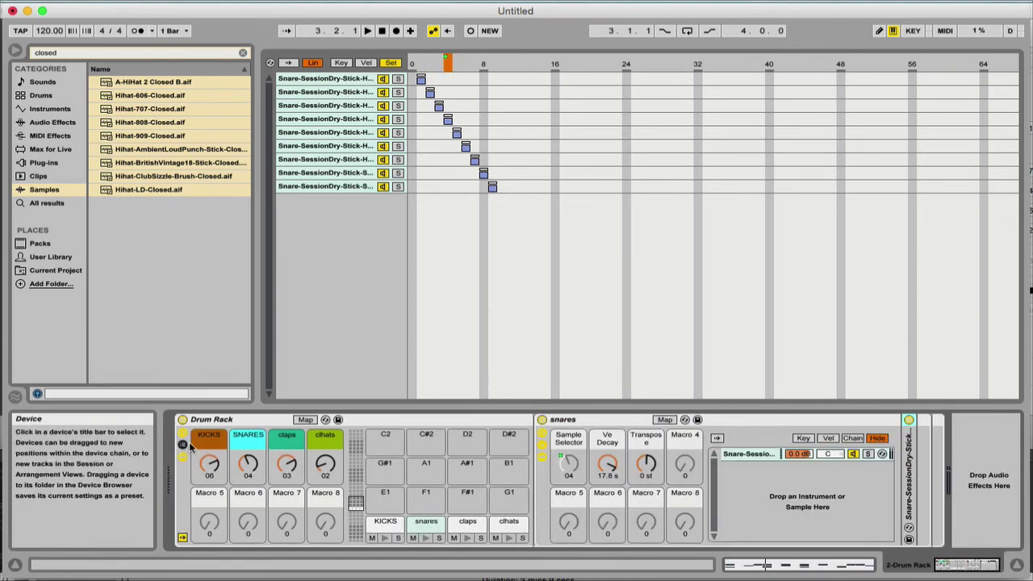
left_click(183, 445)
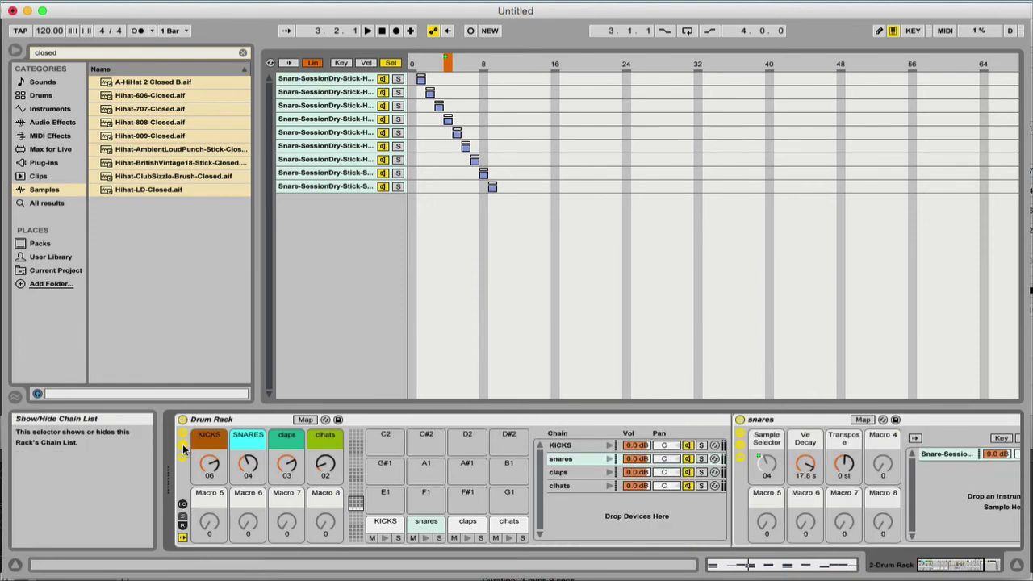
left_click(183, 526)
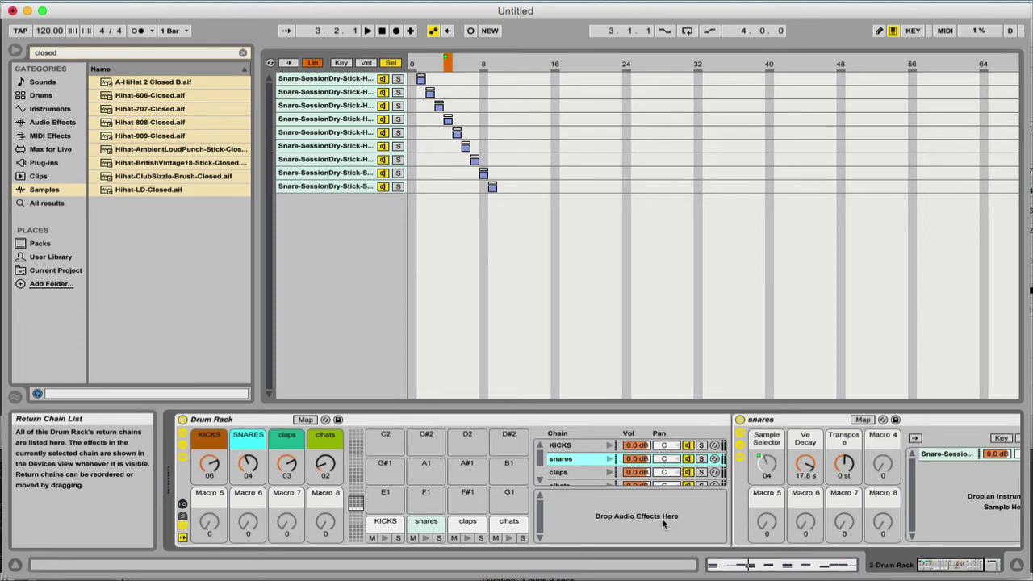
Clear the browser search, browse the audio effects and add a Reverb as the Drum Rack's first return chain.
left_click(242, 53)
left_click(47, 121)
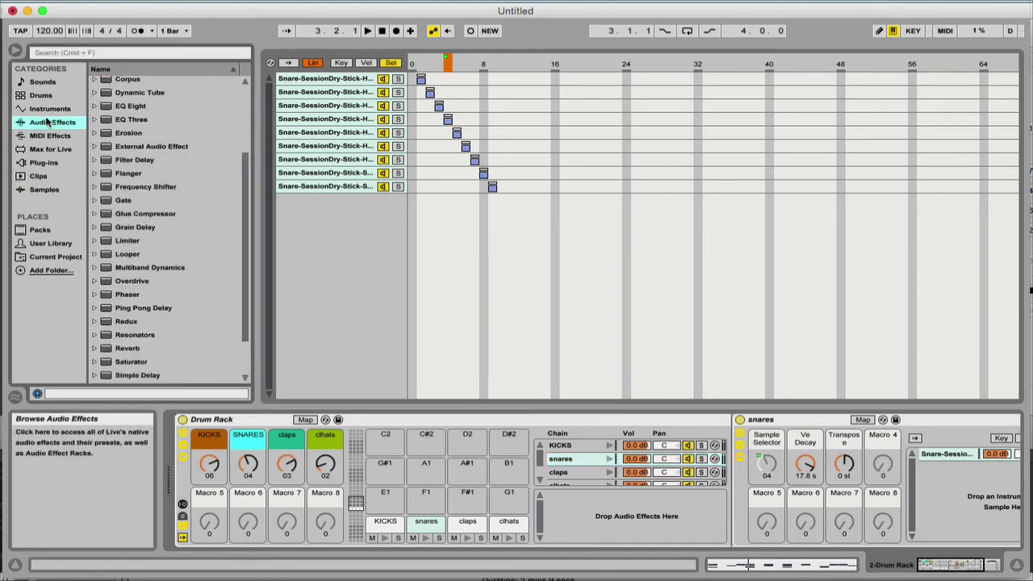
left_click_drag(127, 349, 631, 508)
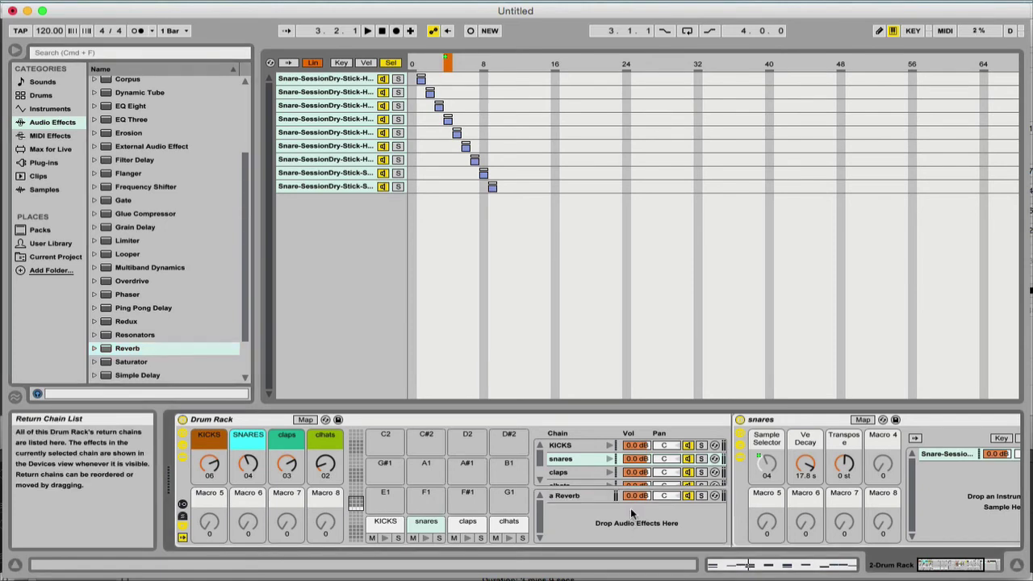
Set the return Reverb to 100 % dry/wet and 710 ms decay, and enable its low diffusion filter at 186 Hz and 0.20.
left_click(566, 497)
key("Tab")
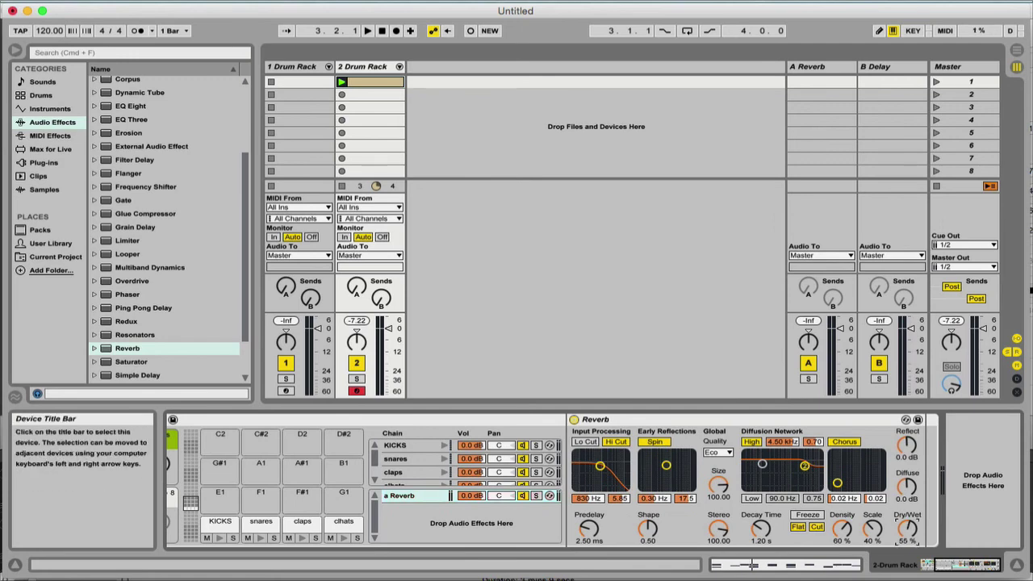
left_click_drag(907, 530, 907, 500)
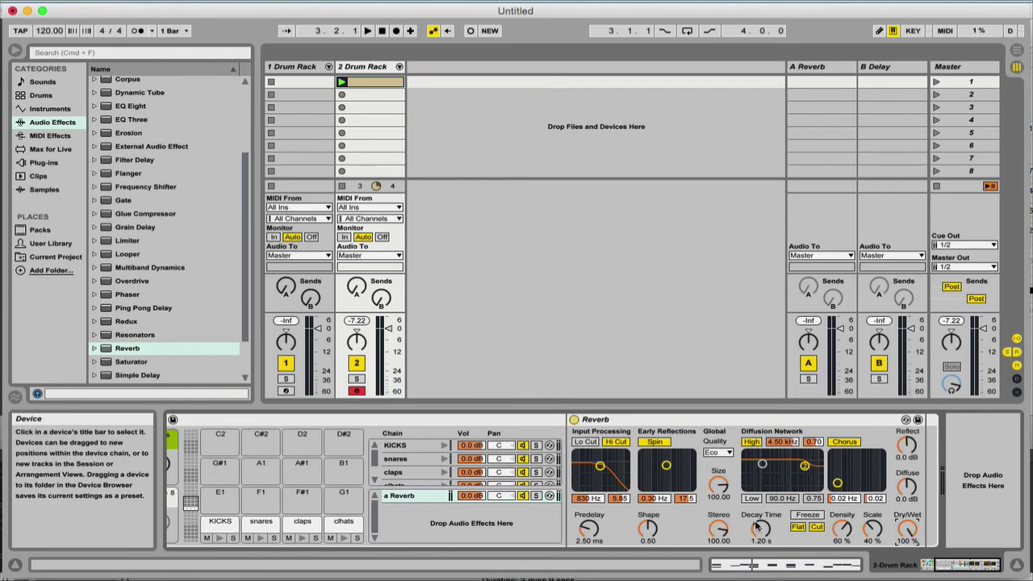
left_click_drag(761, 529, 761, 539)
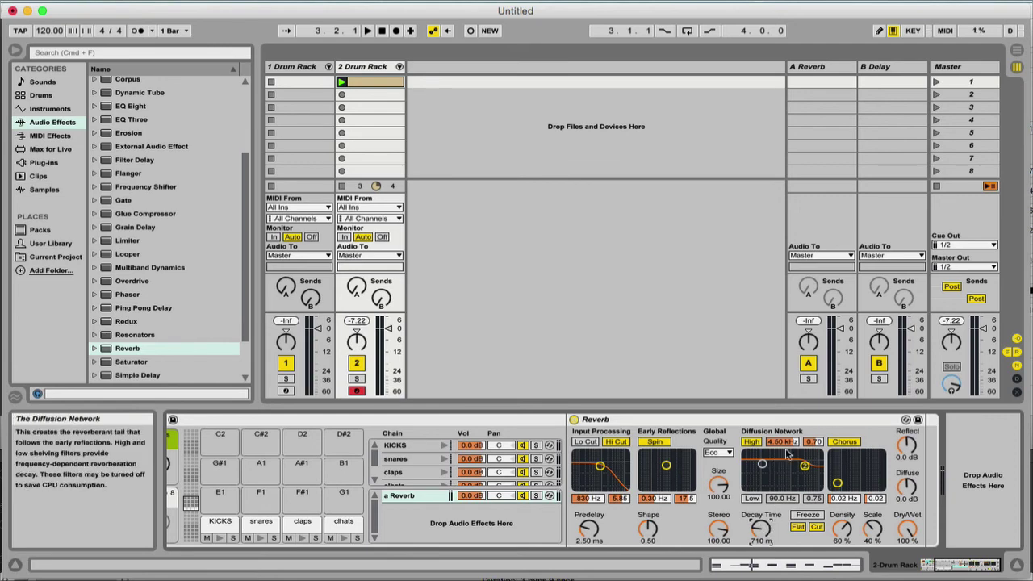
left_click(752, 498)
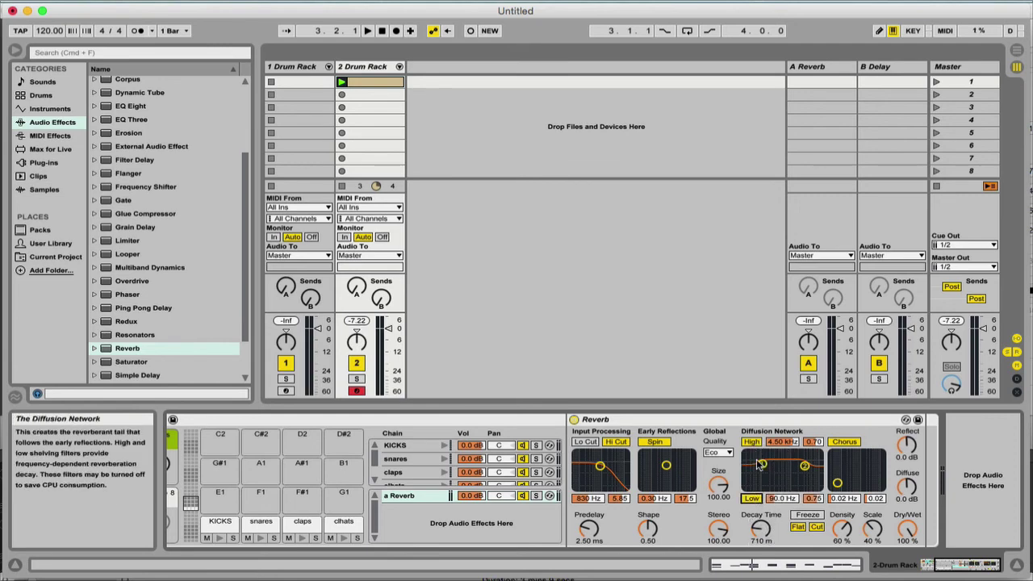
left_click_drag(765, 466, 770, 488)
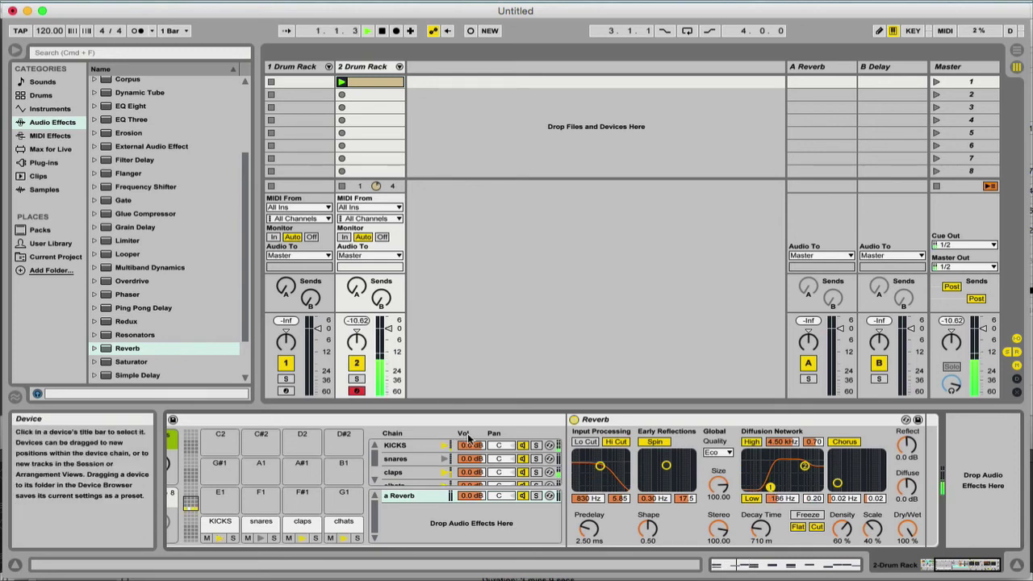
Show the Drum Rack's send levels and set the snares chain's Send-a to -3.4 dB while the beat plays.
left_click(403, 460)
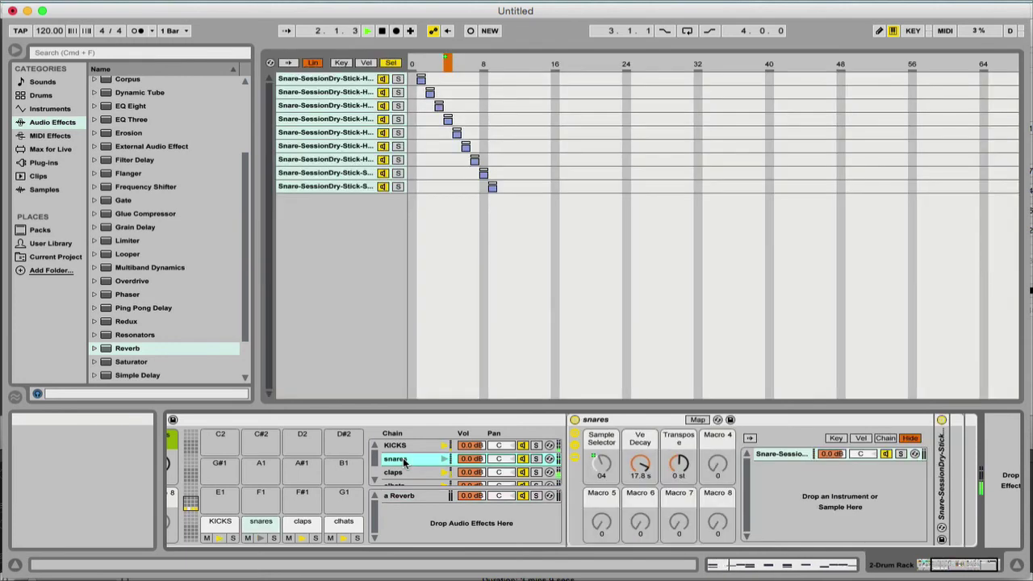
scroll(379, 494, "left", 5)
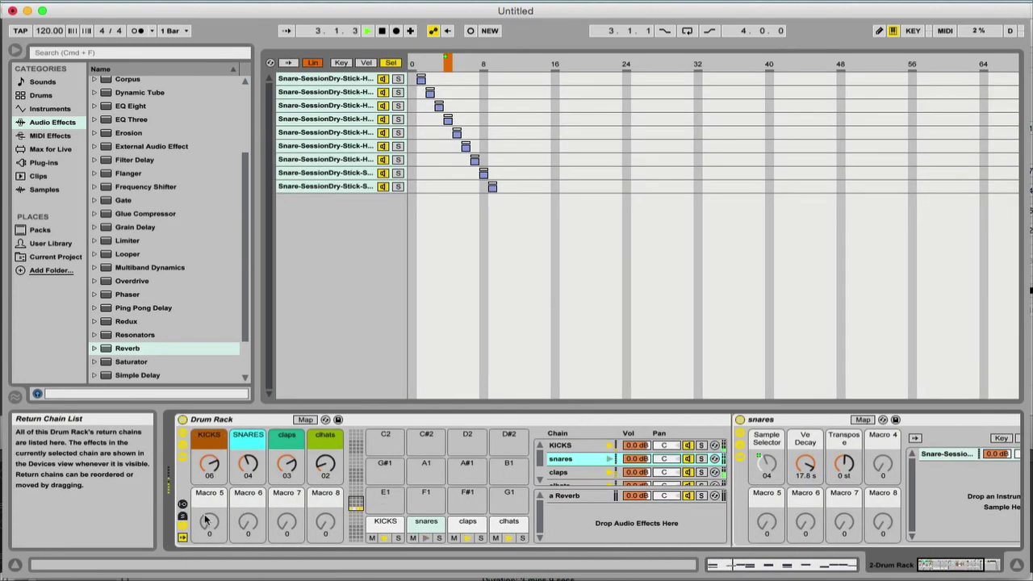
left_click(183, 519)
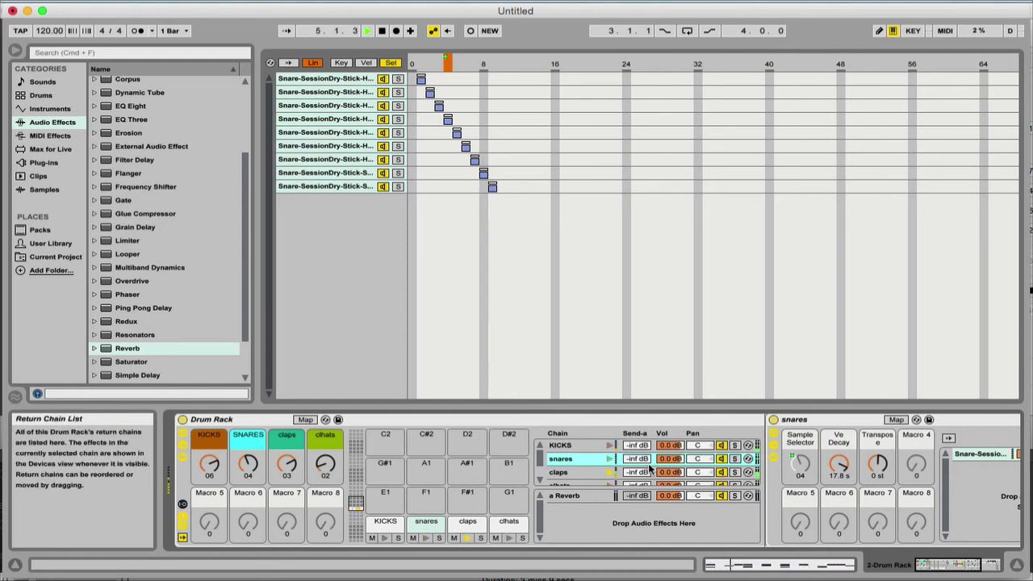
left_click_drag(636, 458, 636, 421)
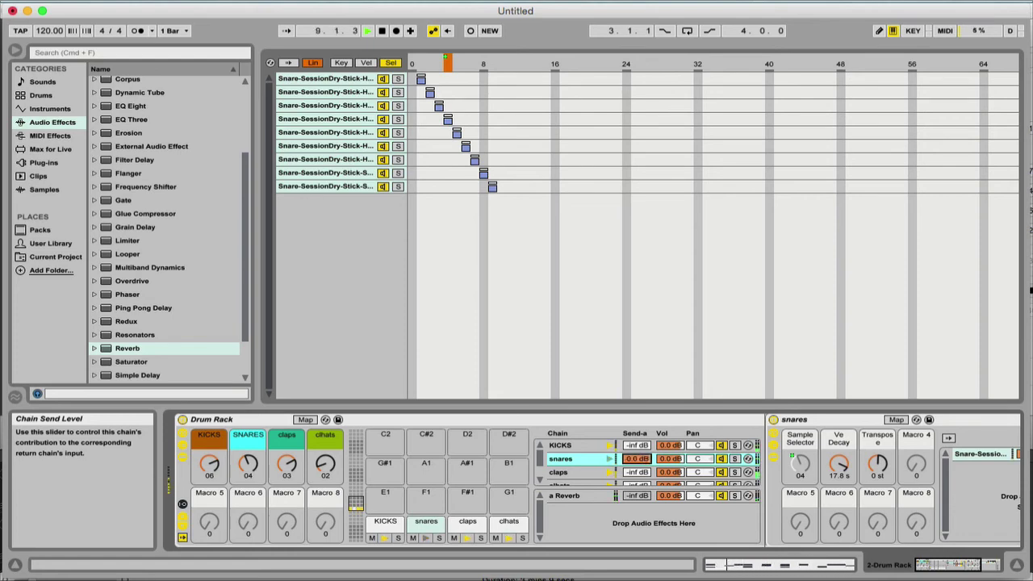
left_click_drag(636, 421, 636, 422)
Set Send-a to -11.2 dB for the claps chain and -6.6 dB for the clhats chain, and stop playback.
scroll(609, 457, "down", 1)
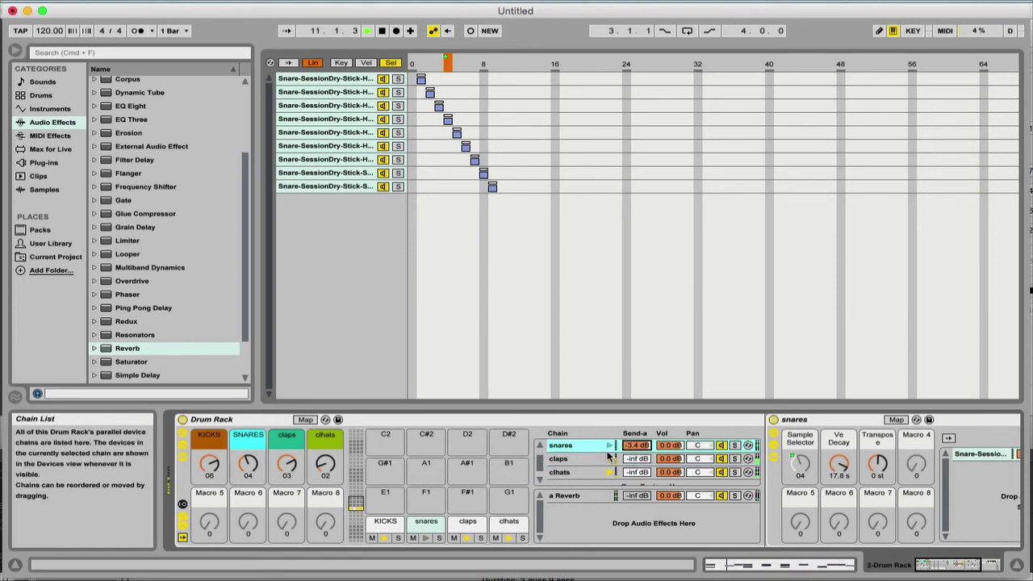
left_click_drag(636, 459, 636, 449)
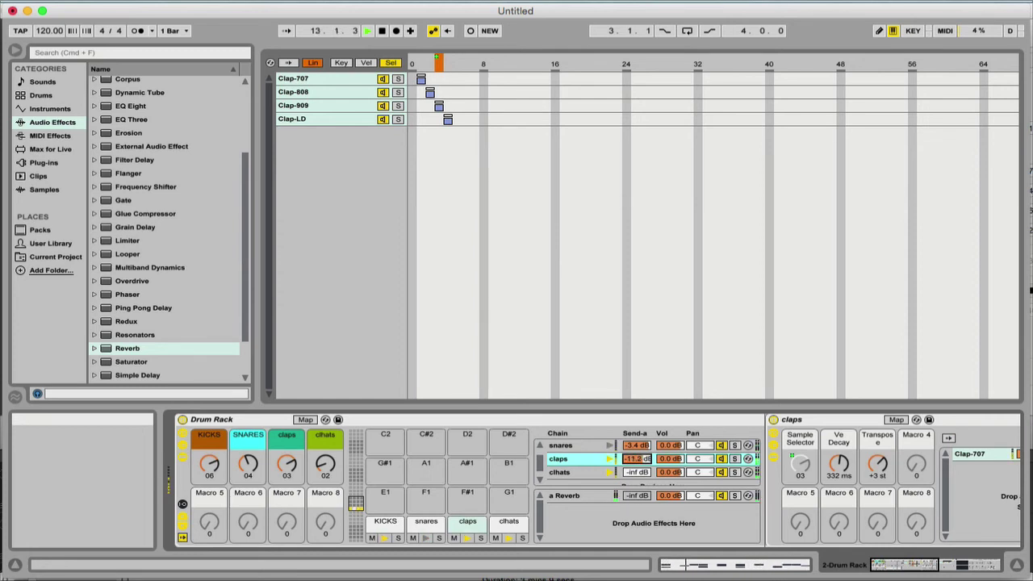
left_click(636, 472)
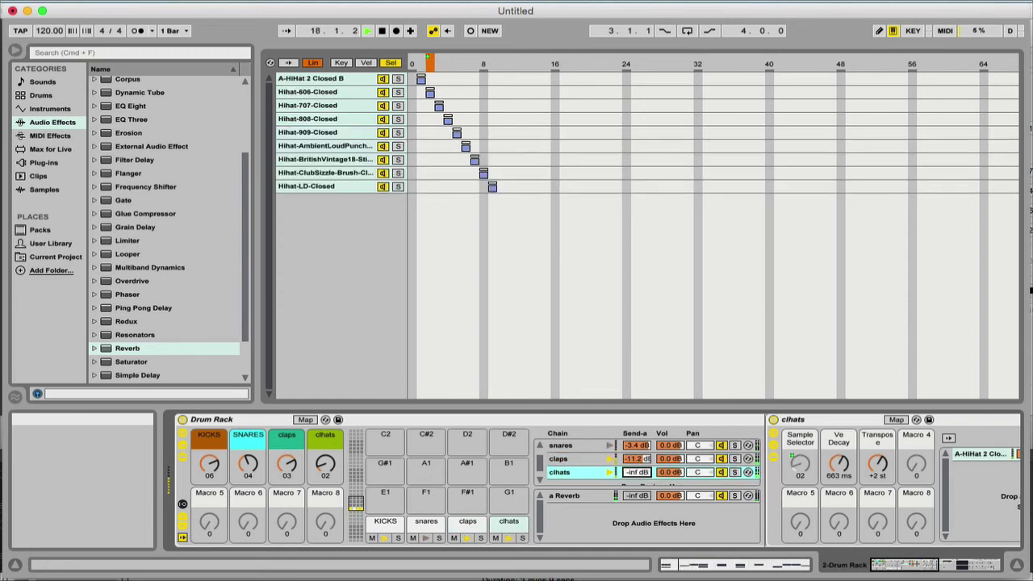
left_click_drag(636, 473, 636, 458)
key("space")
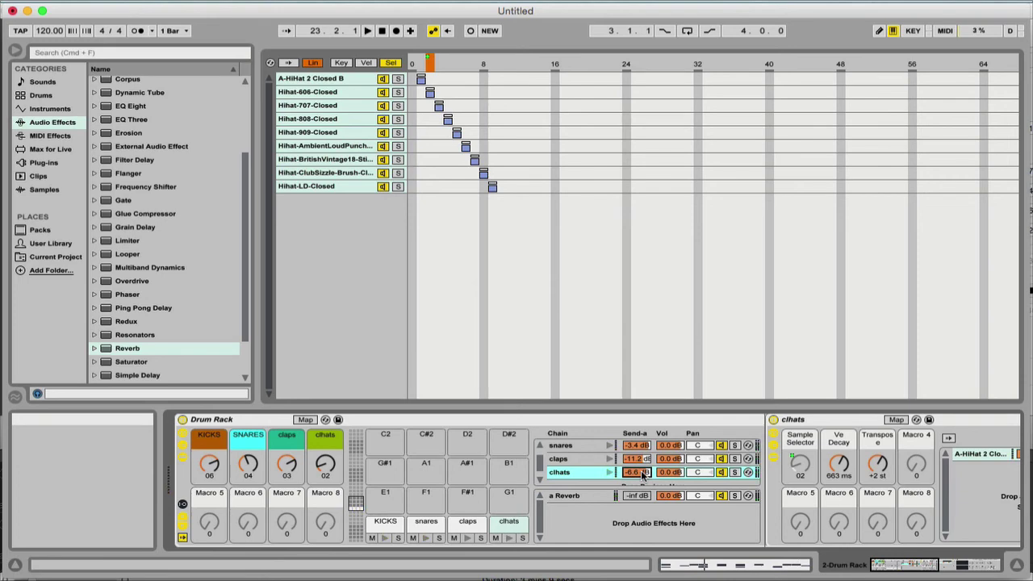
Open the second Drum Rack track's clip and delete the claps notes at 1.1.3 and 1.3 during playback.
left_click(570, 459)
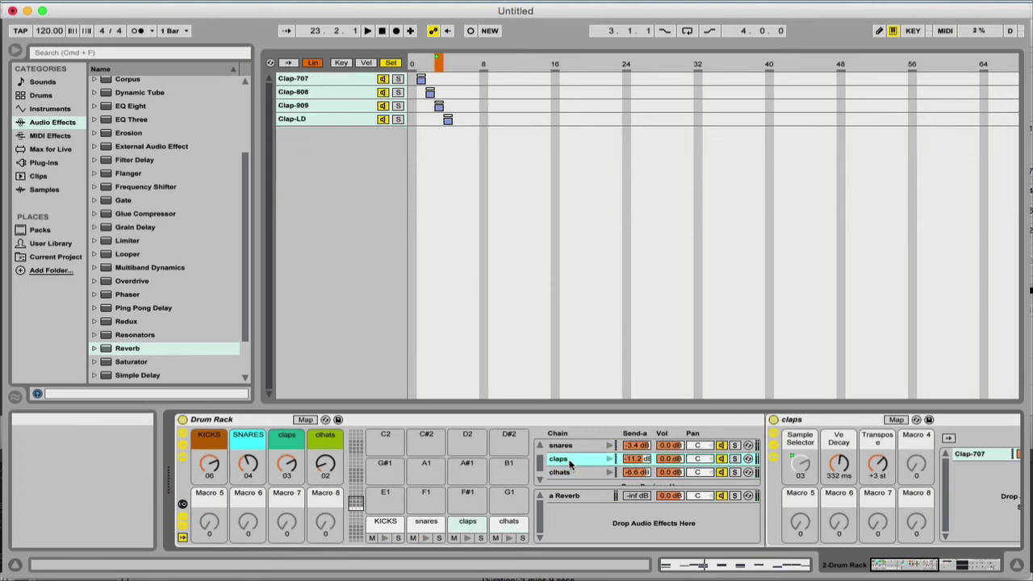
key("Tab")
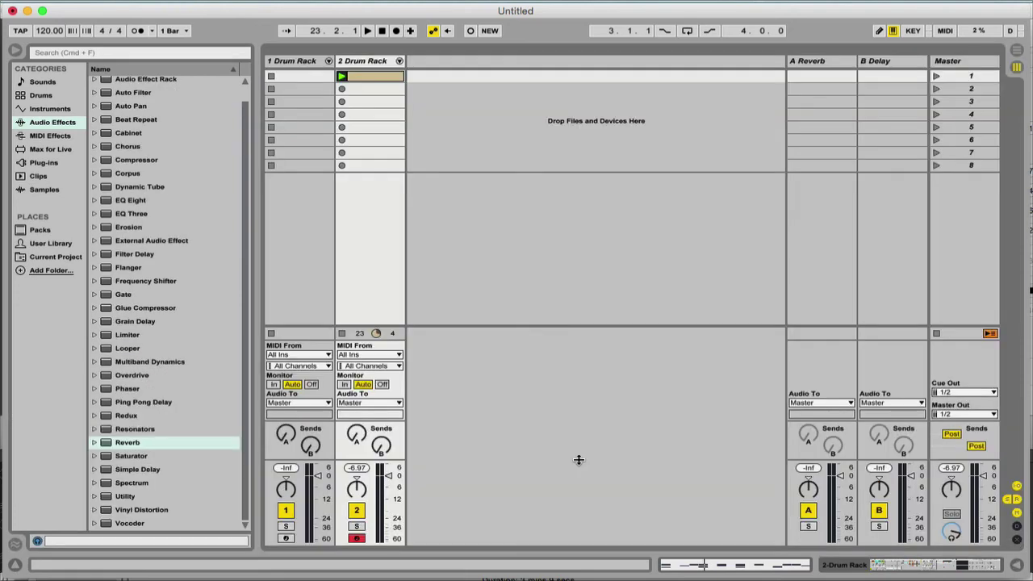
double_click(384, 73)
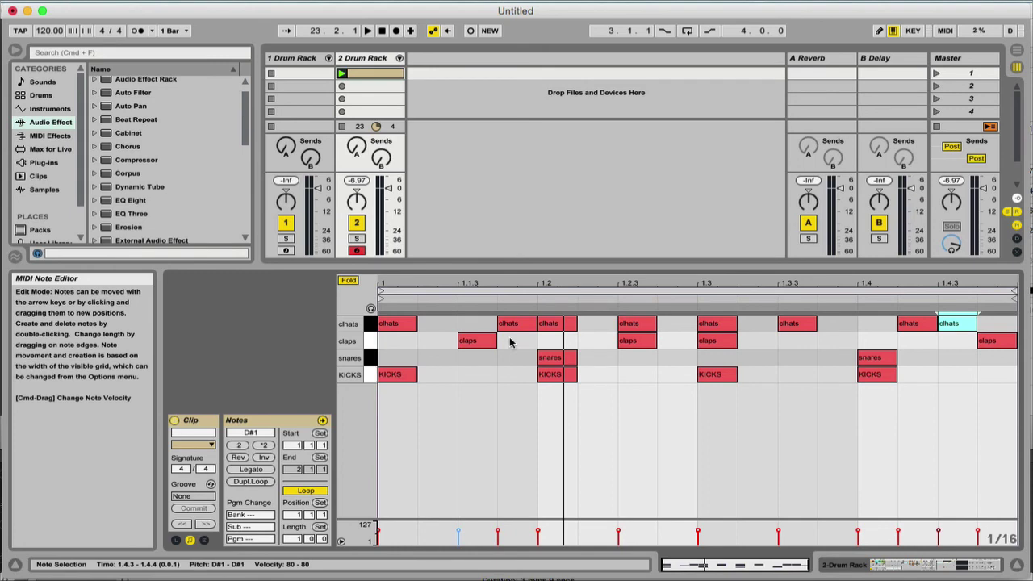
key("space")
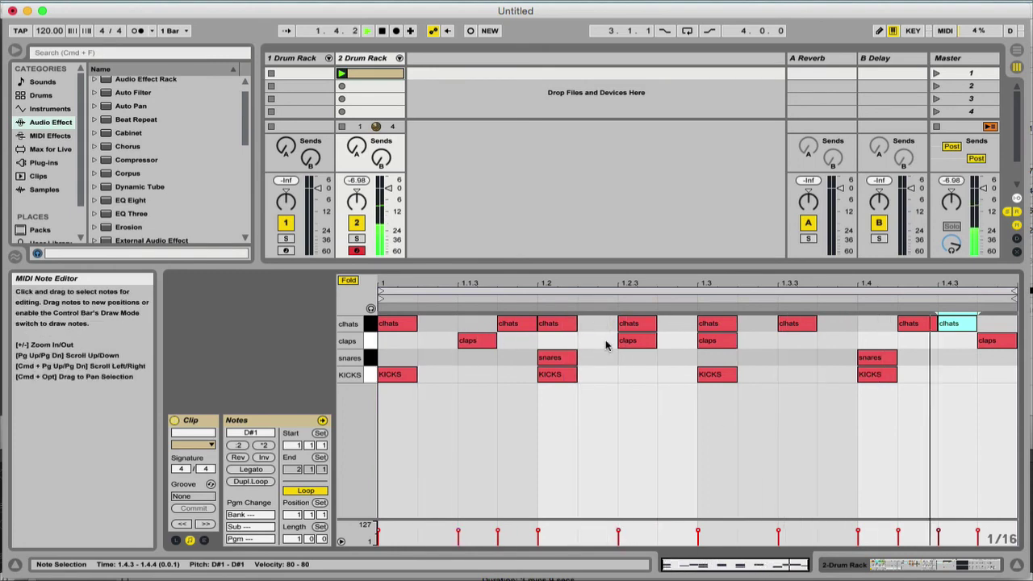
double_click(481, 340)
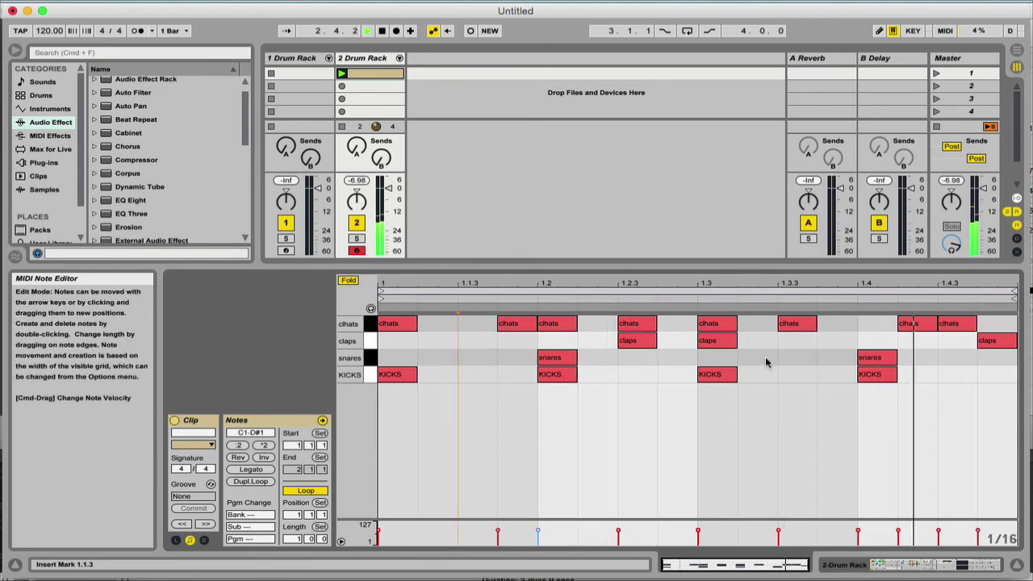
double_click(712, 340)
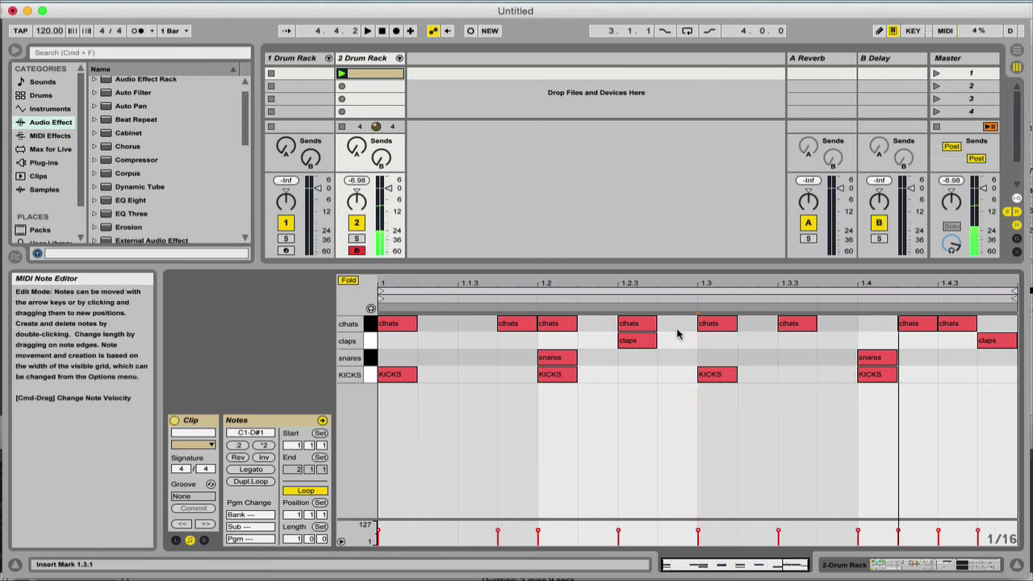
Return to the Drum Rack's devices and add a Ping Pong Delay as its second return chain.
double_click(353, 69)
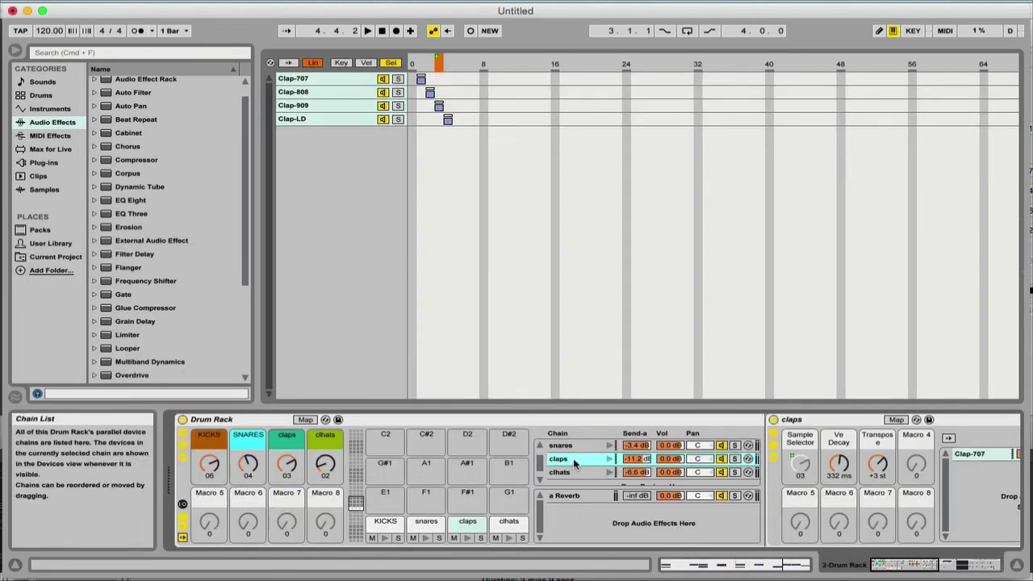
scroll(133, 213, "down", 5)
left_click(141, 295)
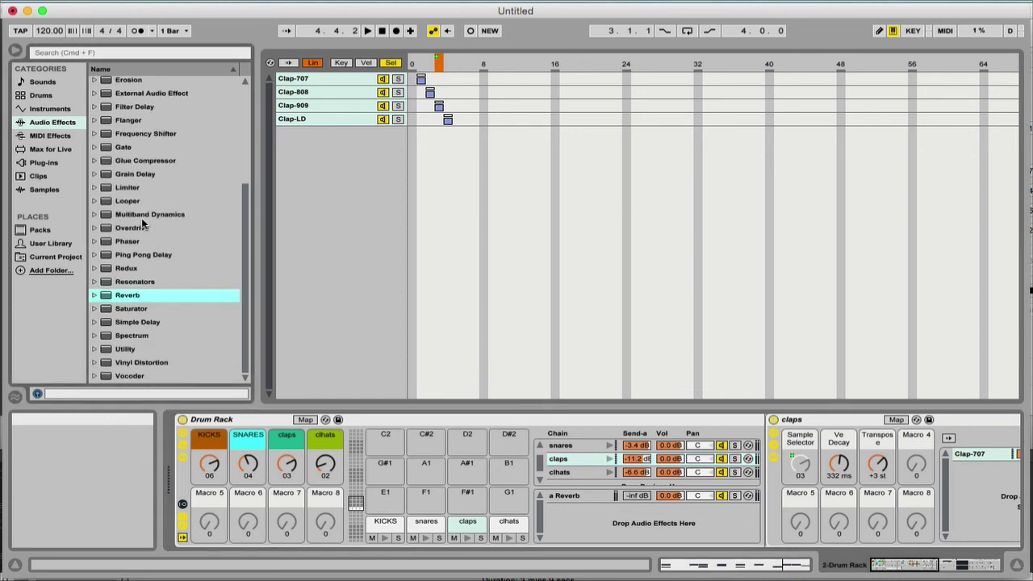
left_click_drag(133, 255, 581, 516)
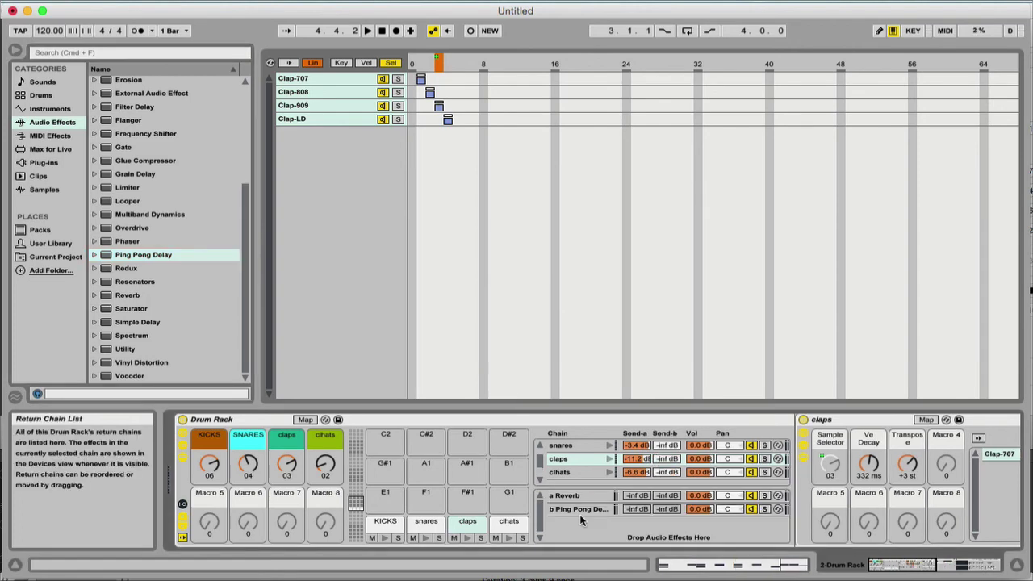
Set the Ping Pong Delay to 100 % dry/wet, 11 % feedback and beat division 3, and the claps chain's Send-b to -9.7 dB.
left_click(583, 509)
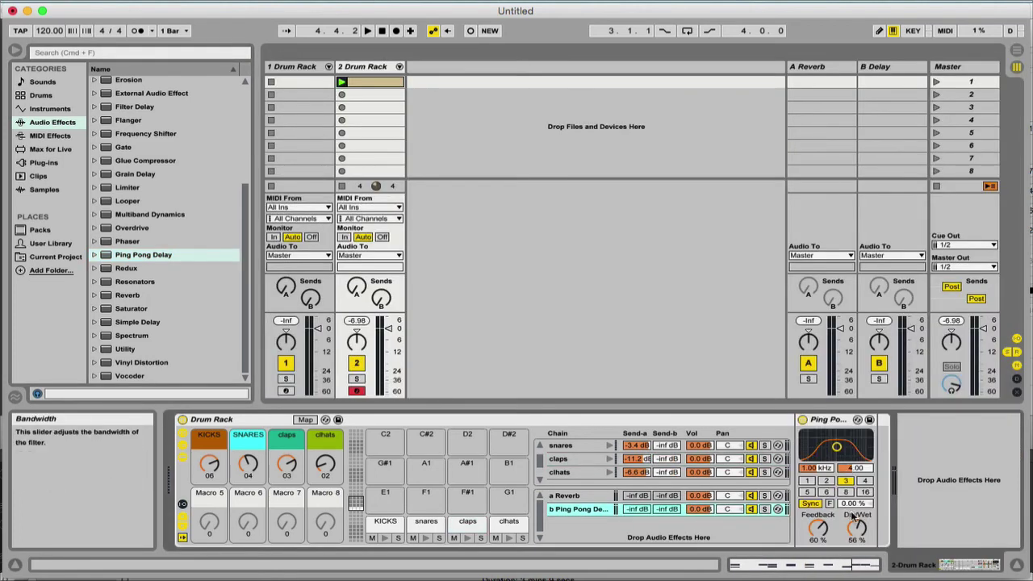
left_click_drag(857, 528, 856, 496)
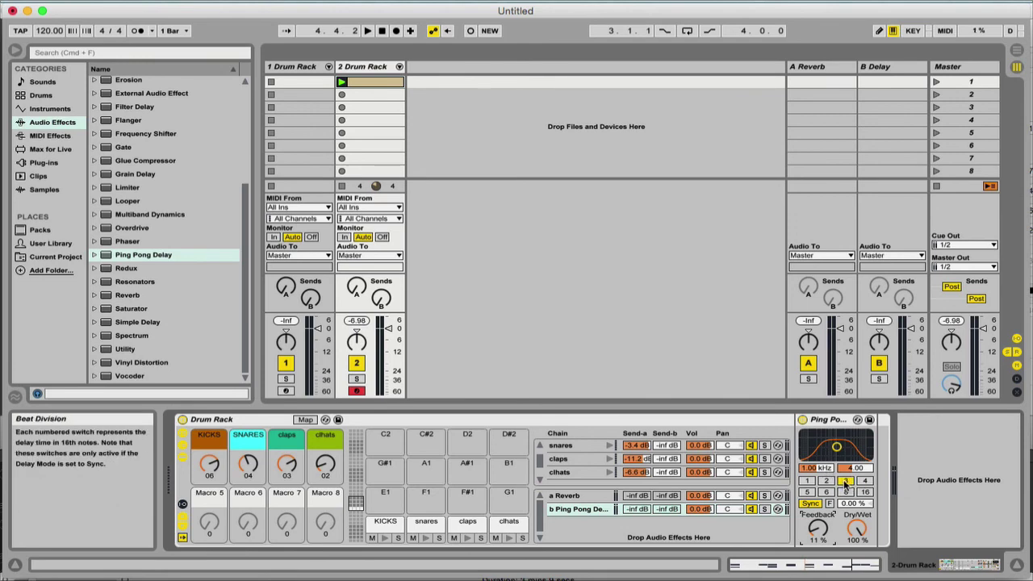
left_click(846, 482)
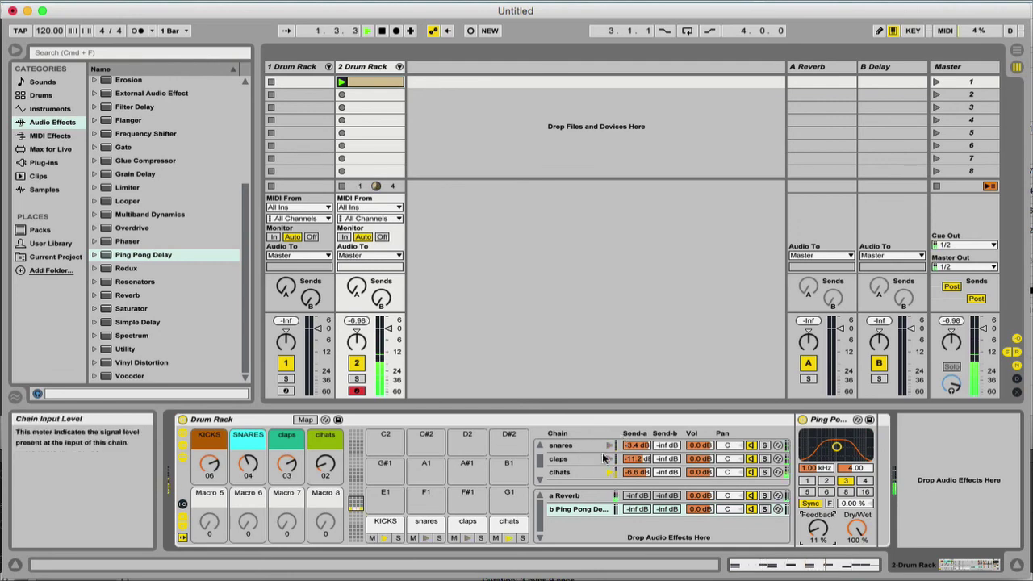
left_click(666, 459)
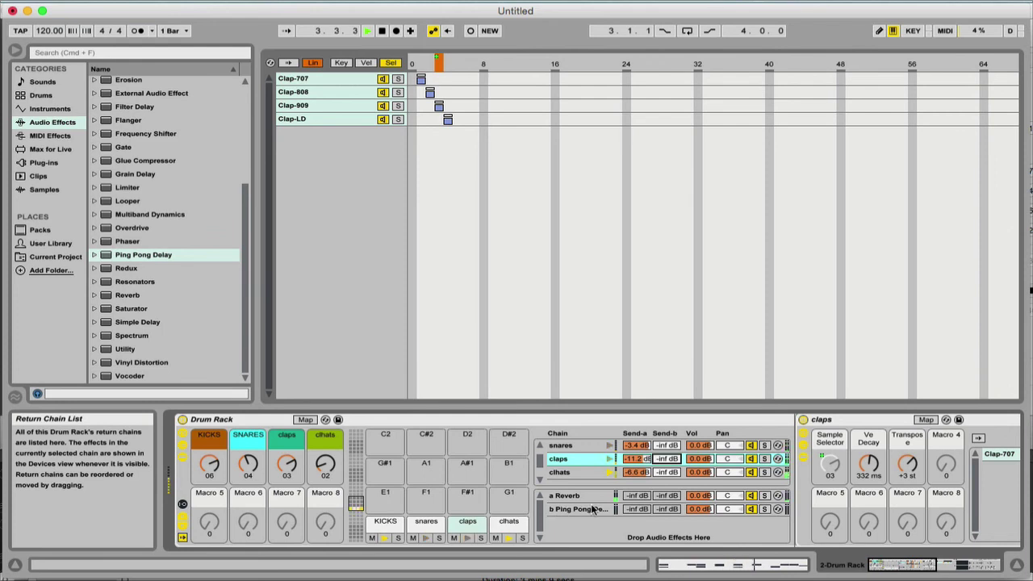
left_click_drag(667, 459, 667, 437)
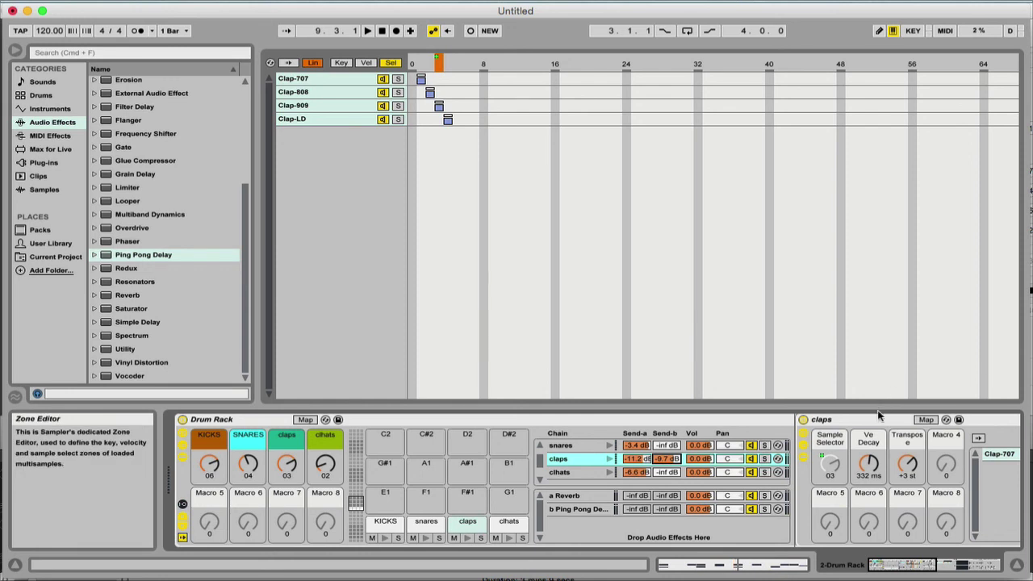
Set the Drum Rack's KICKS macro to 01 and SNARES macro to 06, and view the claps rack's macros.
left_click(252, 462)
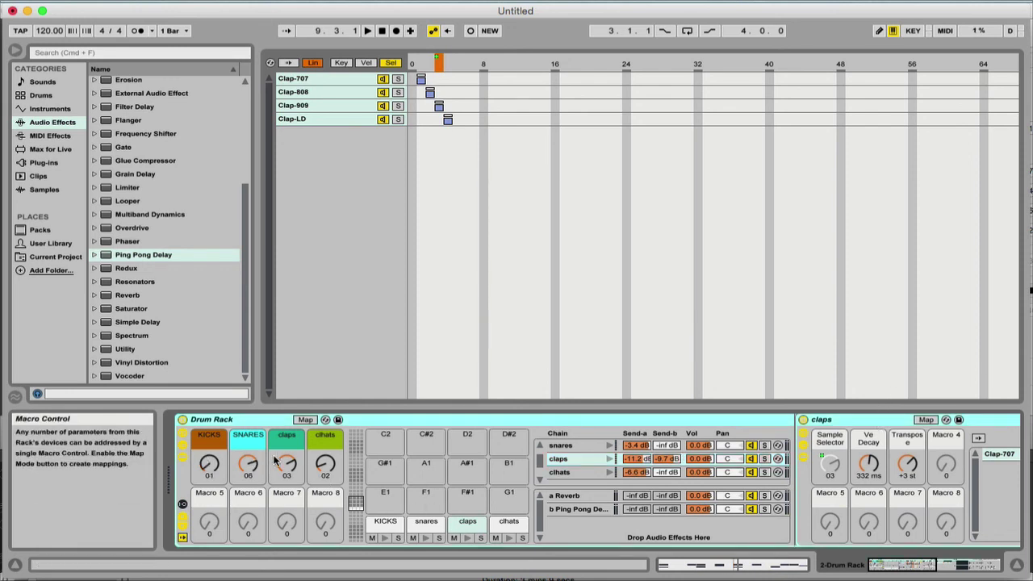
scroll(683, 477, "right", 5)
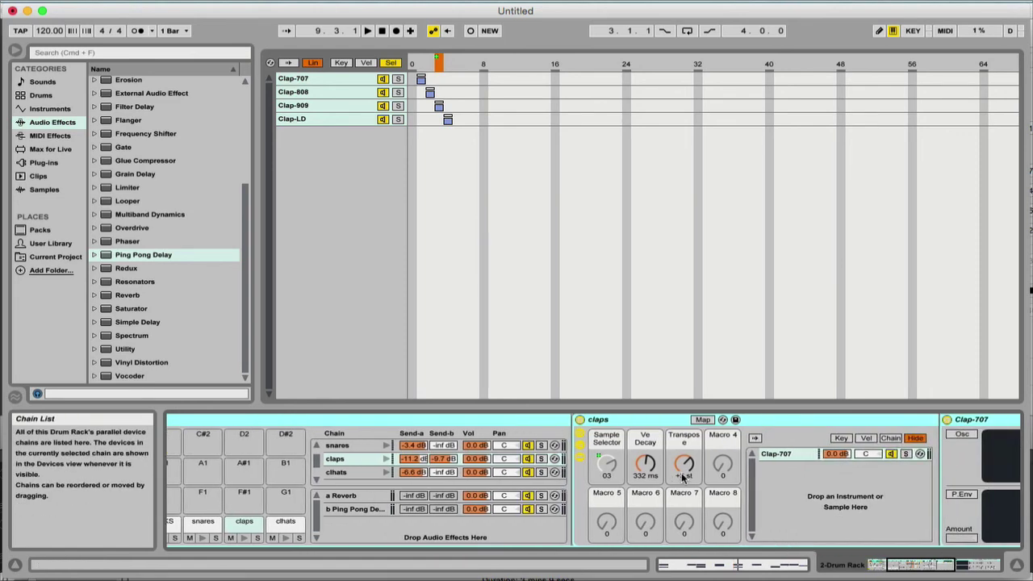
scroll(683, 477, "left", 5)
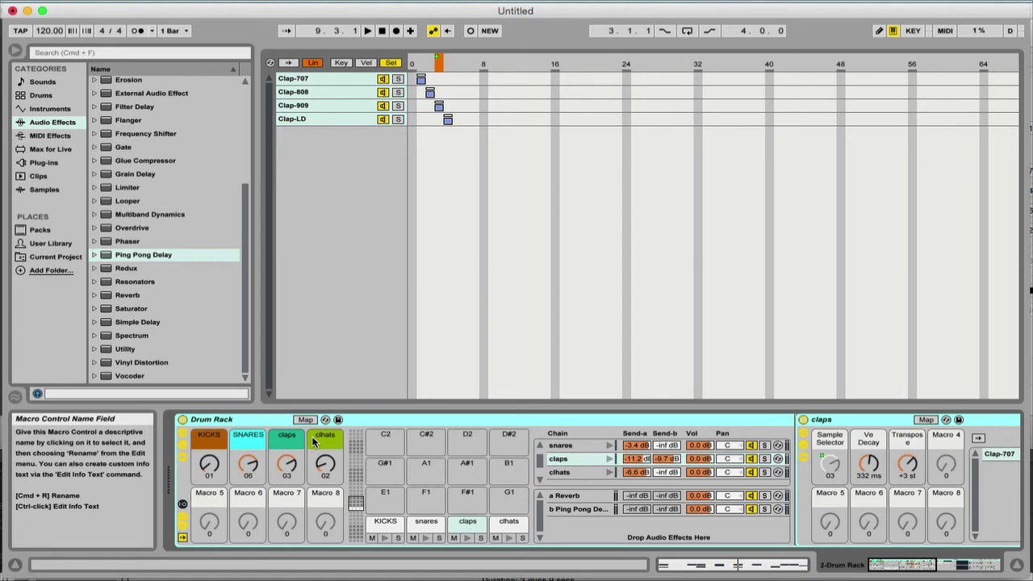
left_click(81, 0)
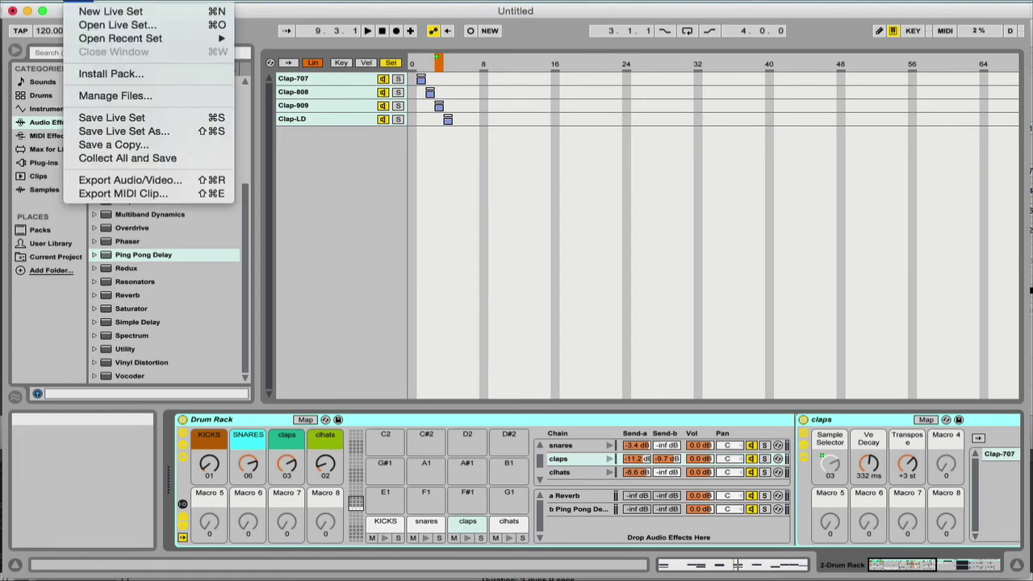
left_click(174, 16)
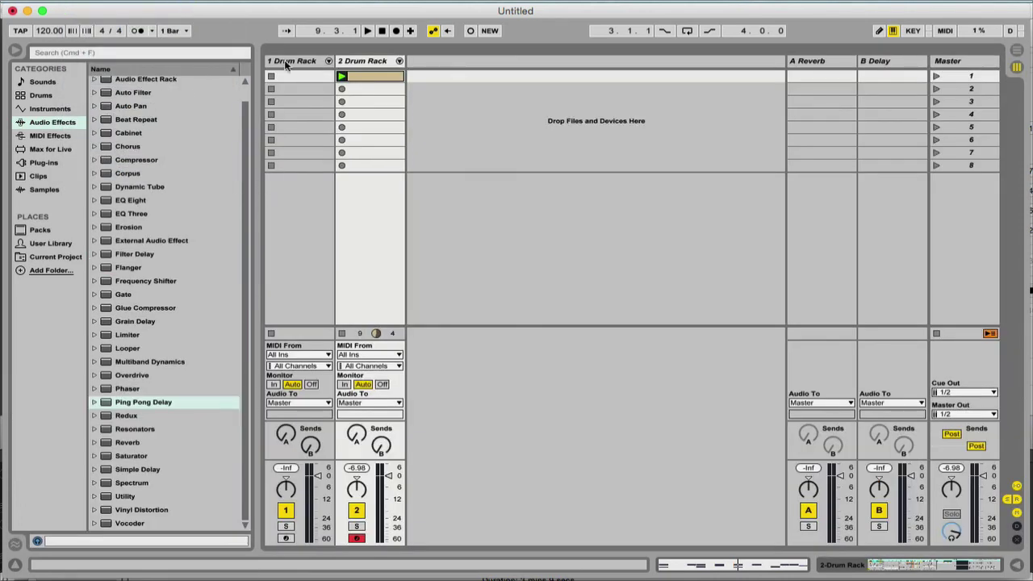
left_click(285, 63)
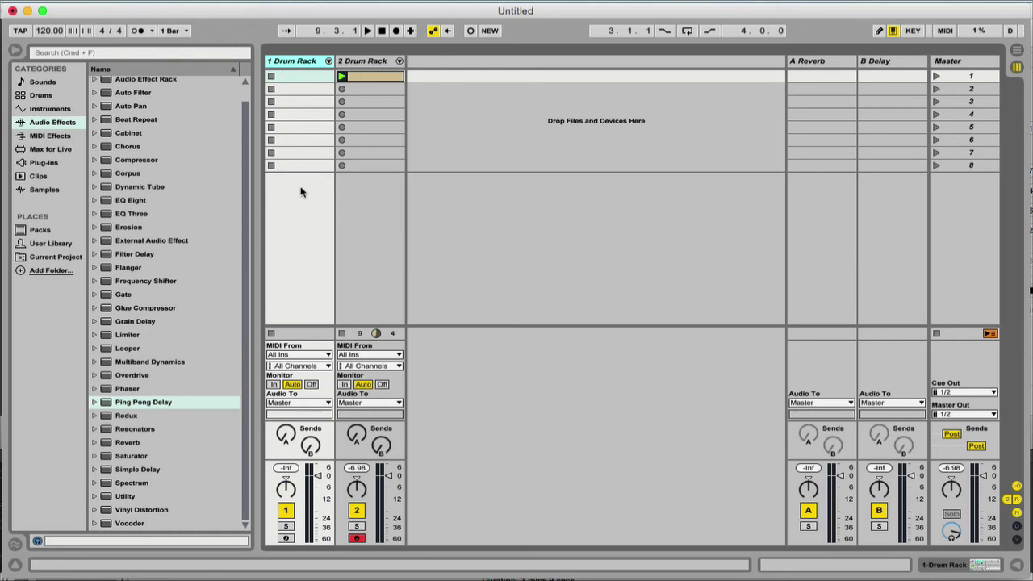
Launch the second Drum Rack track's clip and set its rack macros KICKS to 06, claps to 01 and clhats to 06 during playback.
left_click(380, 78)
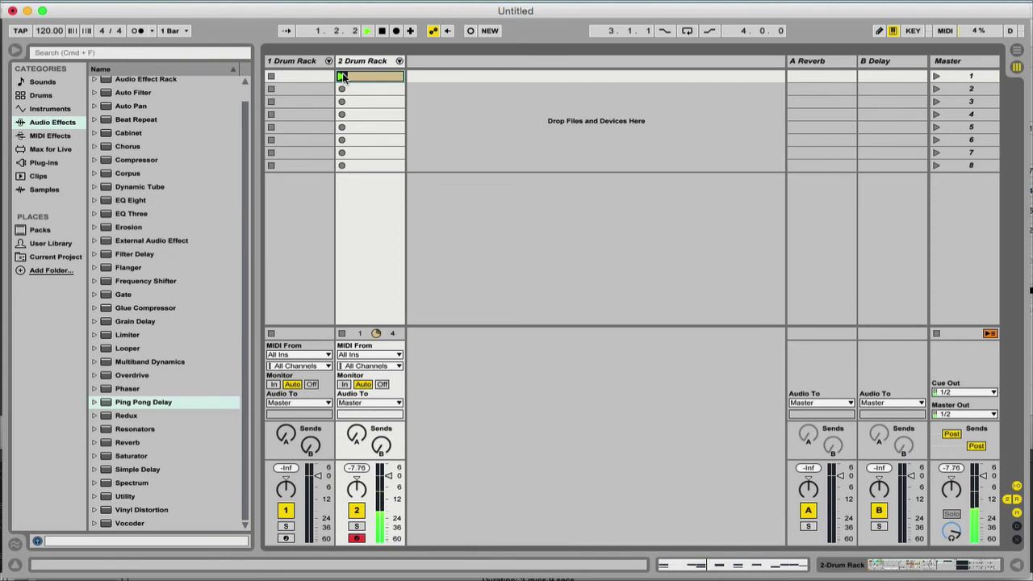
double_click(370, 77)
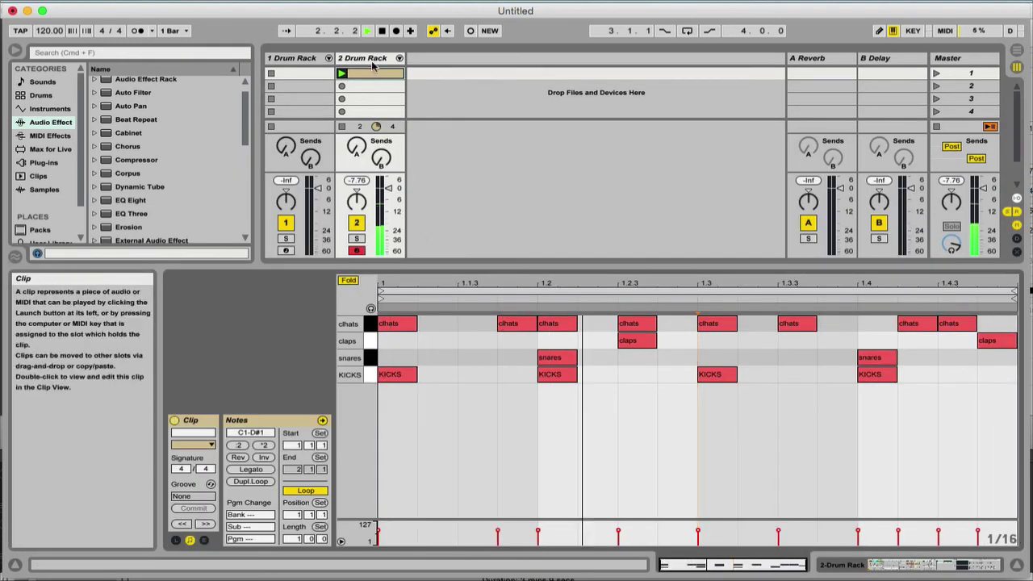
double_click(364, 59)
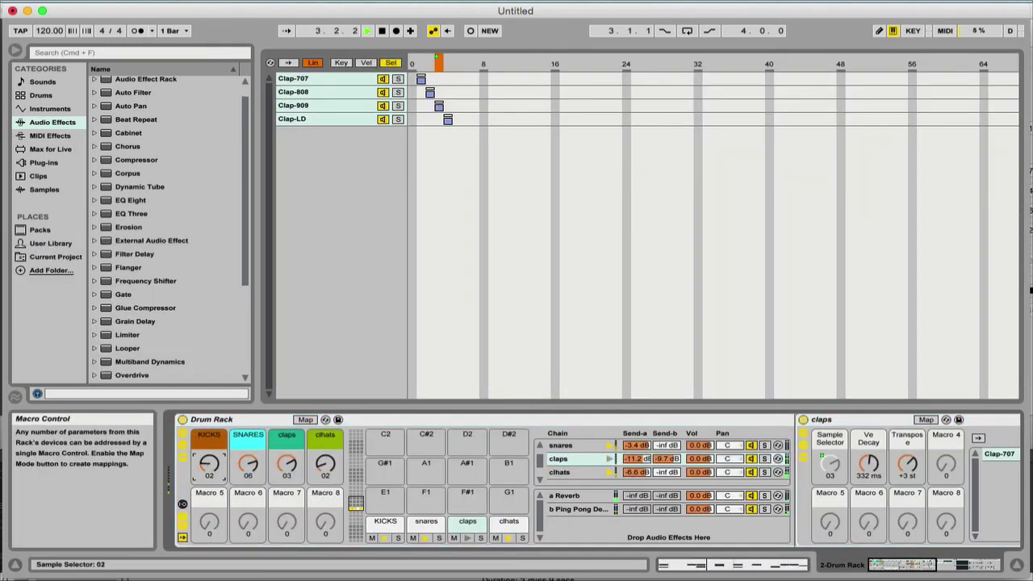
left_click_drag(246, 469, 317, 460)
left_click_drag(209, 468, 246, 460)
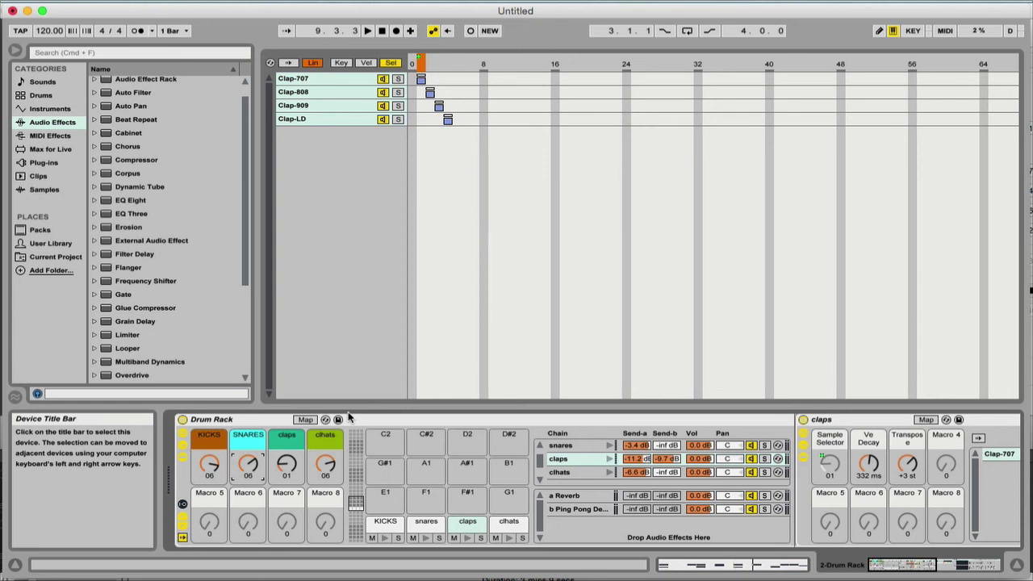
Restart playback and set the Drum Rack's macros KICKS to 01, SNARES to 03, claps to 02 and clhats to 05.
key("space")
left_click_drag(248, 463, 209, 473)
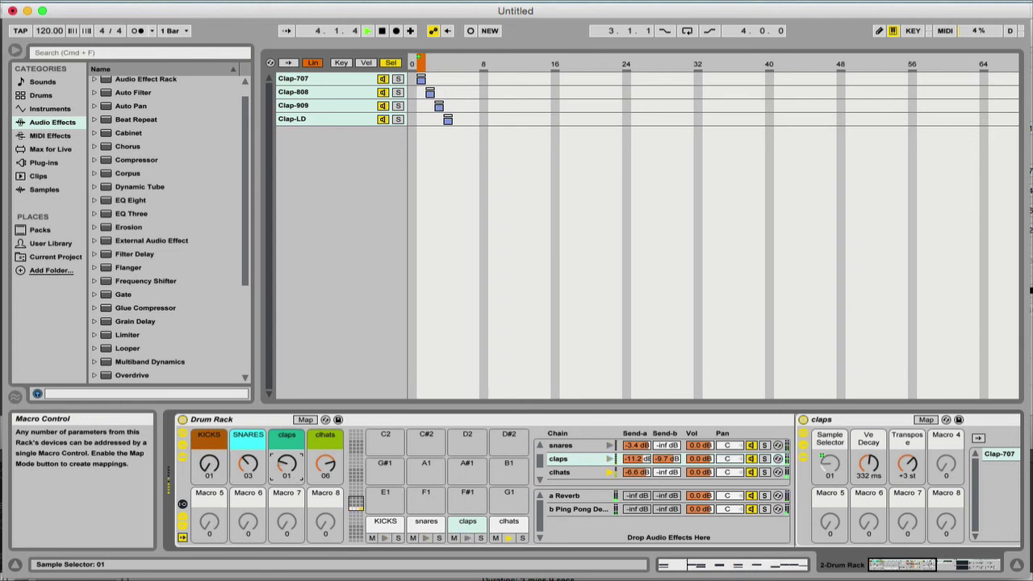
left_click_drag(286, 467, 287, 461)
left_click(325, 465)
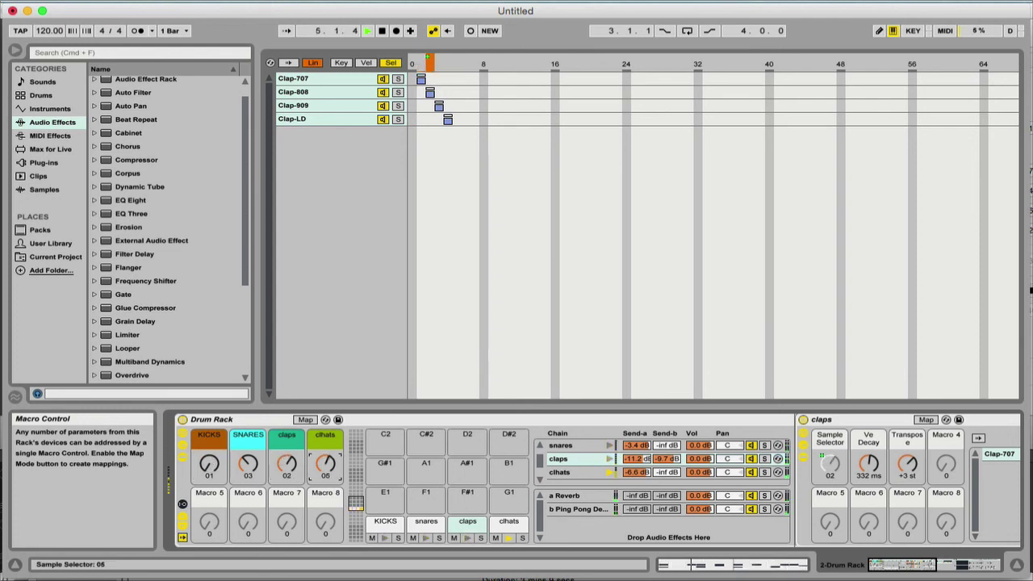
scroll(753, 459, "right", 5)
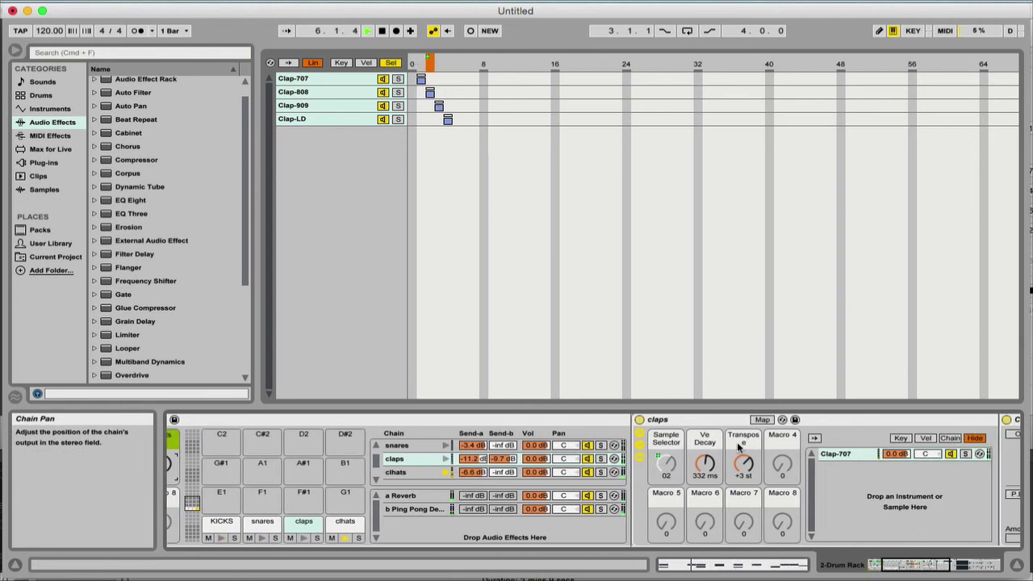